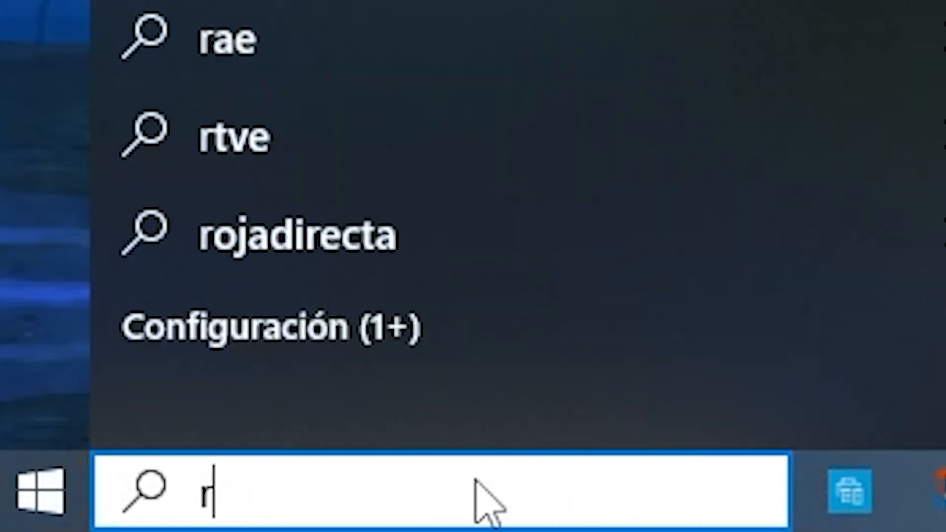
Open Roblox Studio through the Windows search and delete the spawn pad from the baseplate
type("oblox")
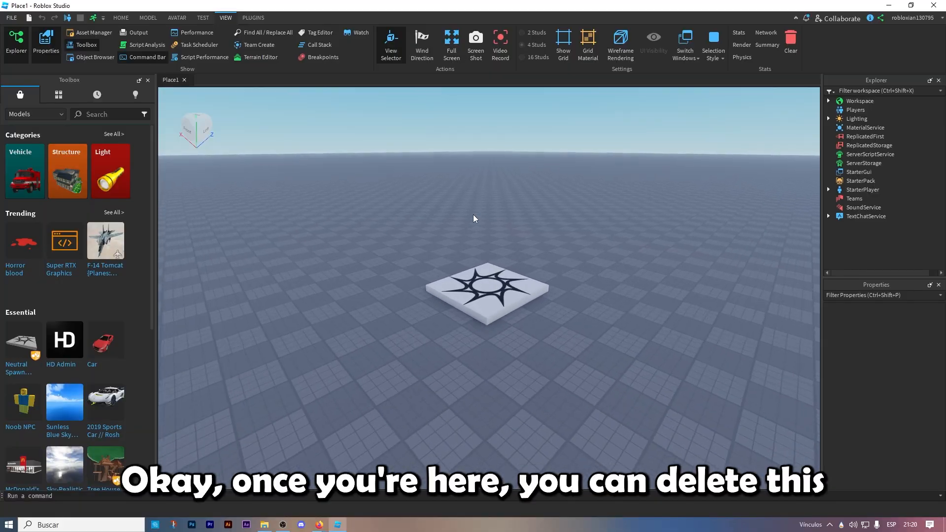
scroll(465, 322, "up", 2)
left_click(464, 321)
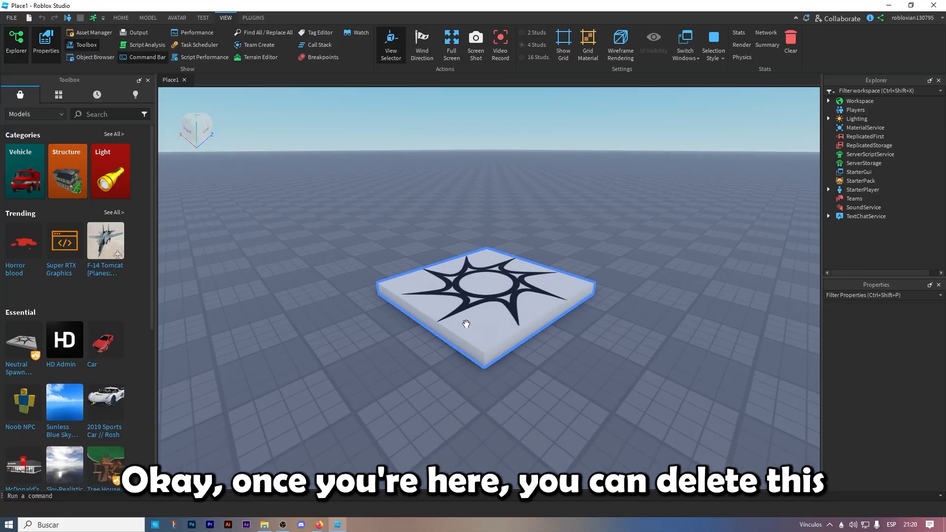
key("Delete")
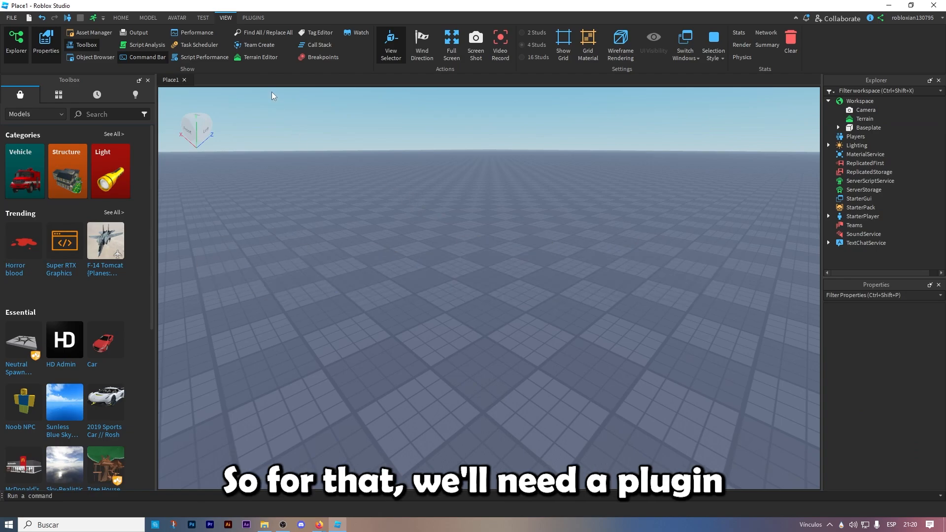
Filter the Toolbox to Plugins and search for "load character lite"
left_click(253, 18)
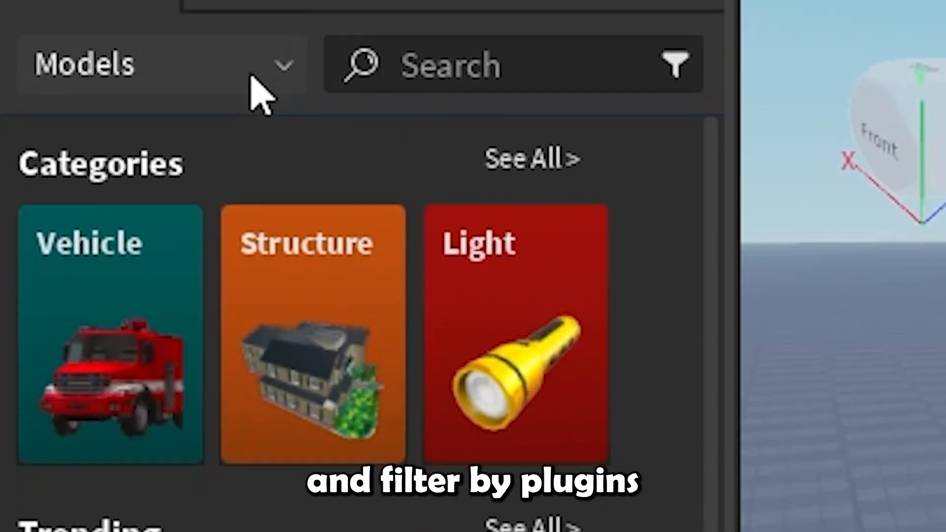
left_click(57, 116)
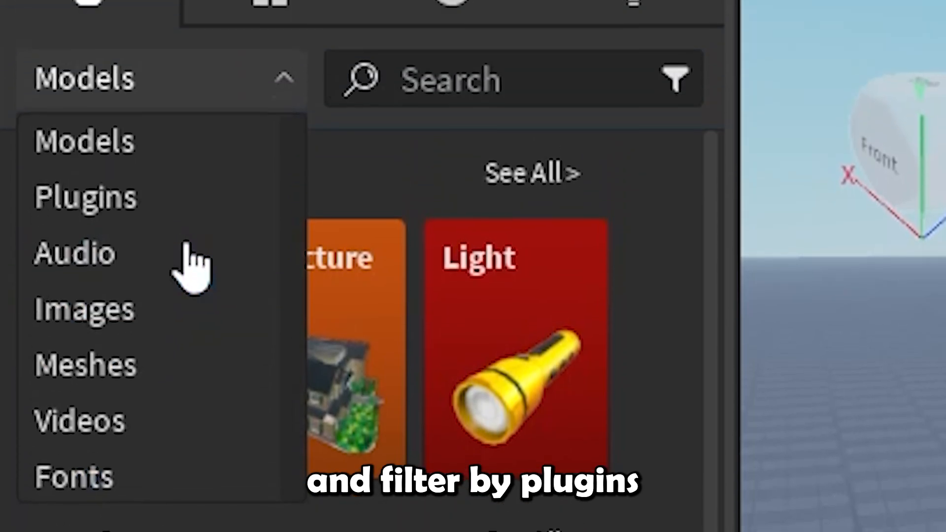
left_click(190, 31)
left_click(542, 0)
type("load cha")
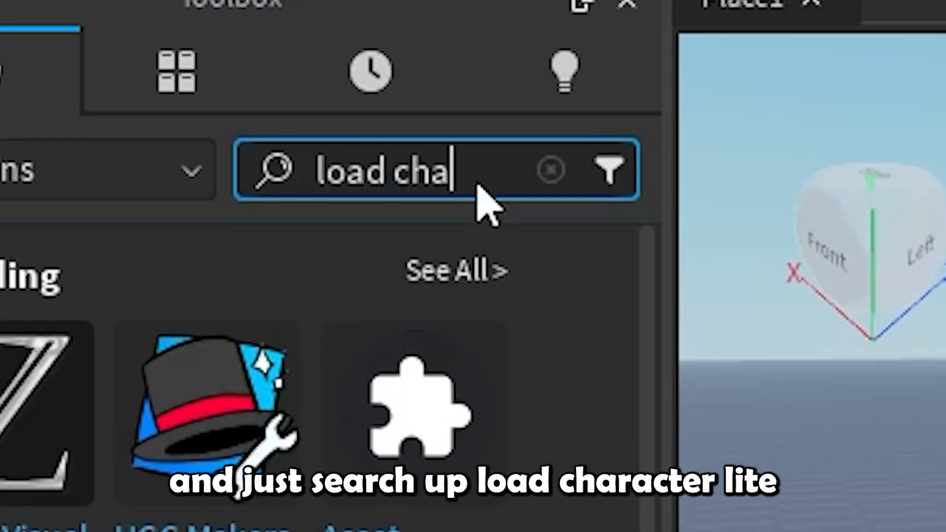
type("racter l")
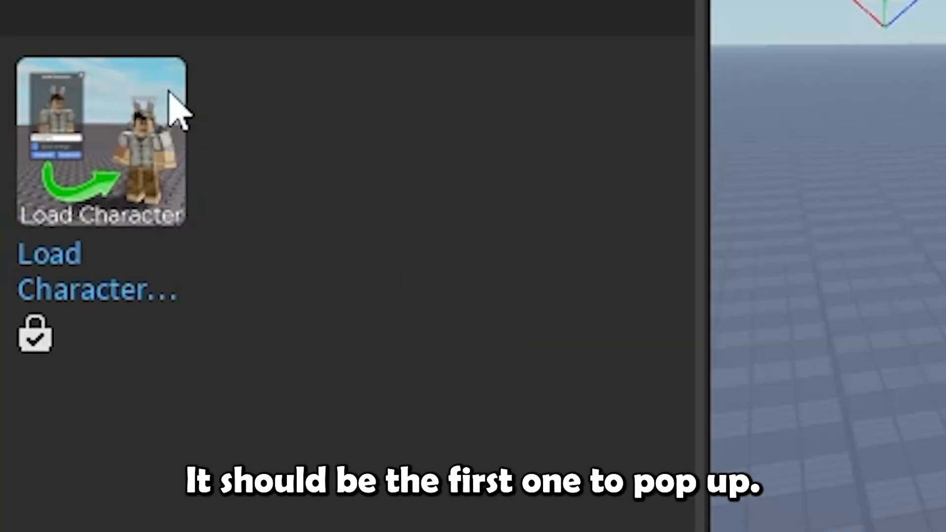
mouse_move(95, 110)
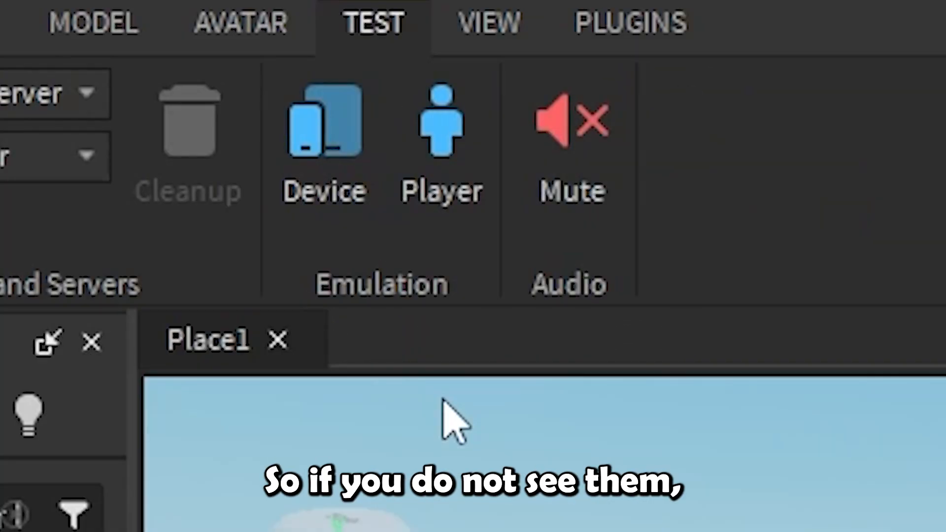
Open the installed Load Character plugin's window
left_click(496, 29)
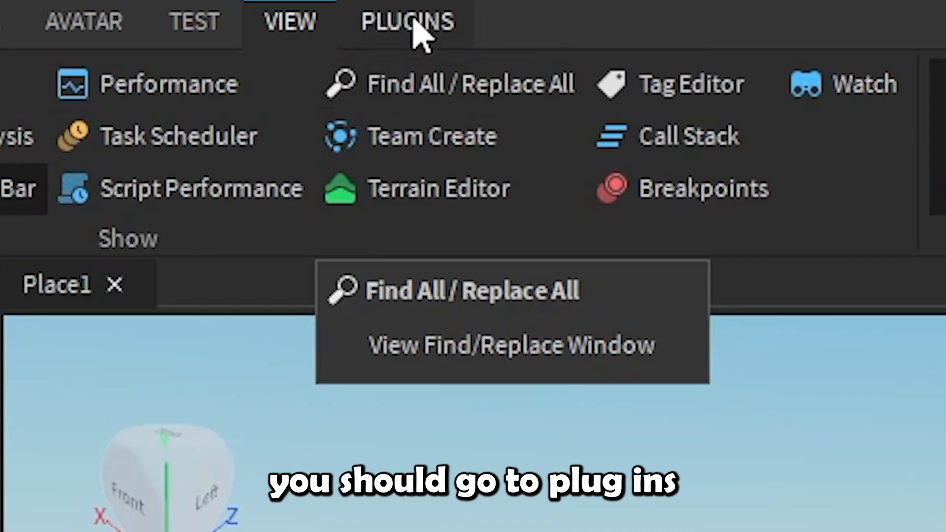
left_click(254, 18)
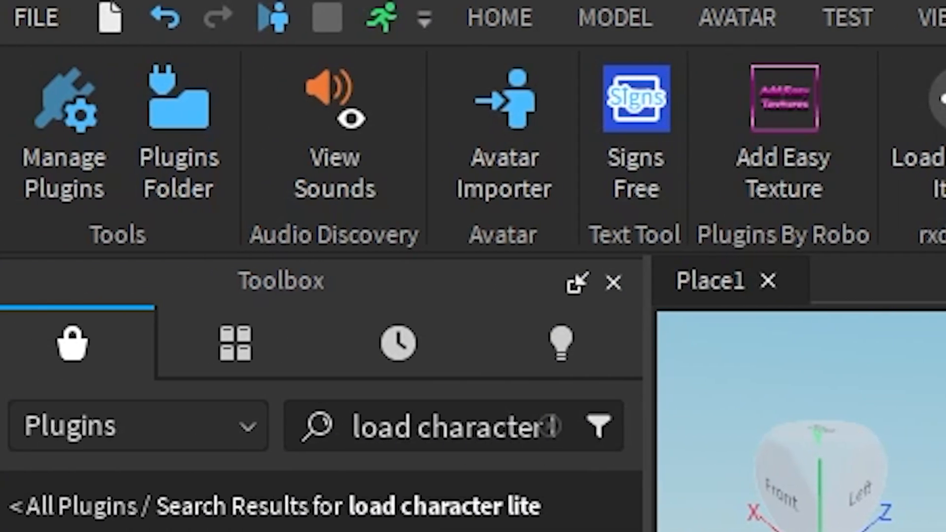
left_click(481, 143)
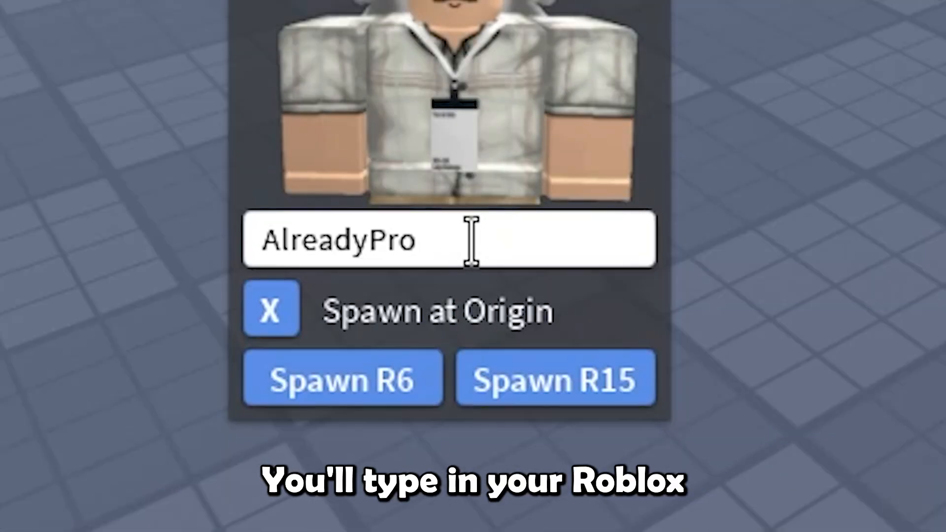
Enter the Roblox username in the Load Character plugin, keep Spawn at Origin enabled, and spawn the R6 character
double_click(472, 241)
type("robloxai")
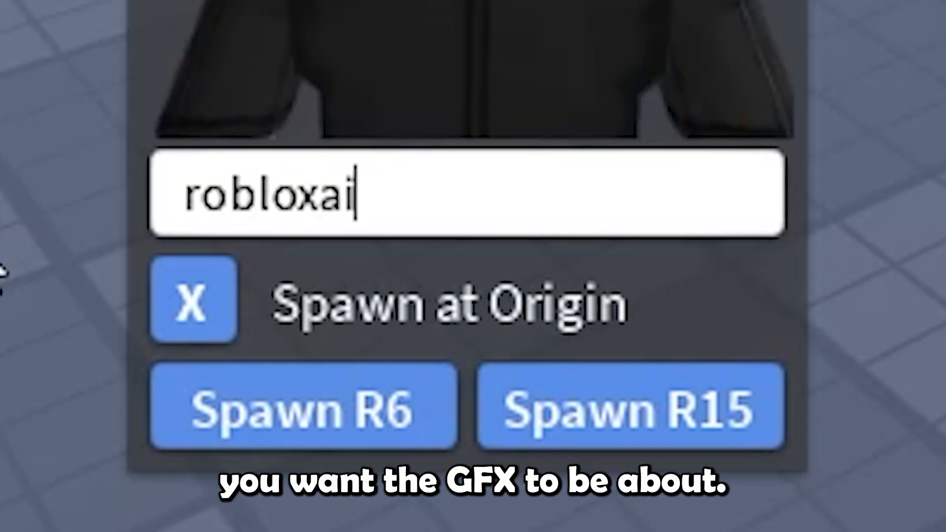
key("BackSpace")
key("BackSpace")
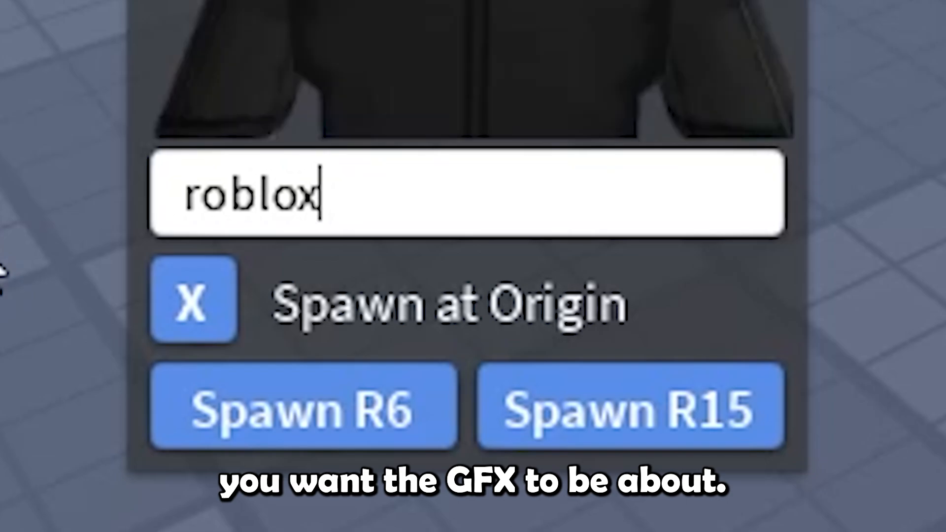
type("ian130705")
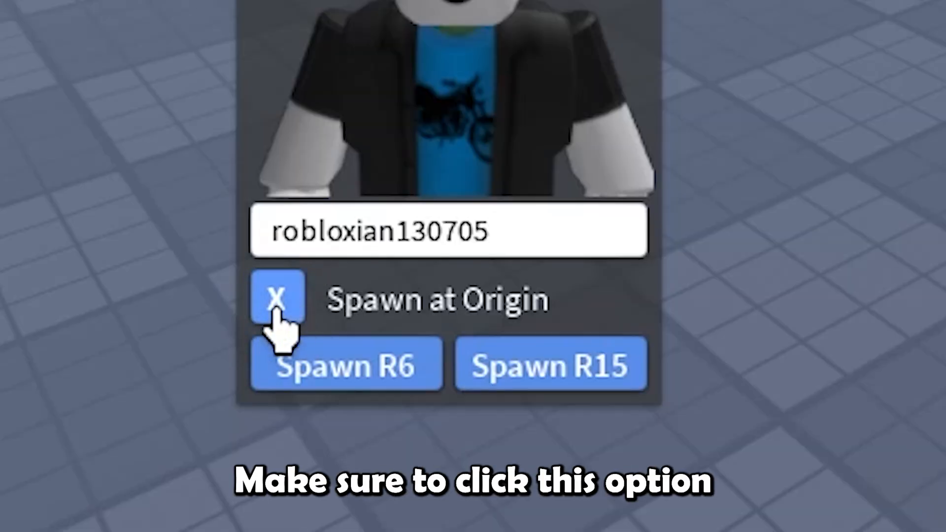
left_click(319, 342)
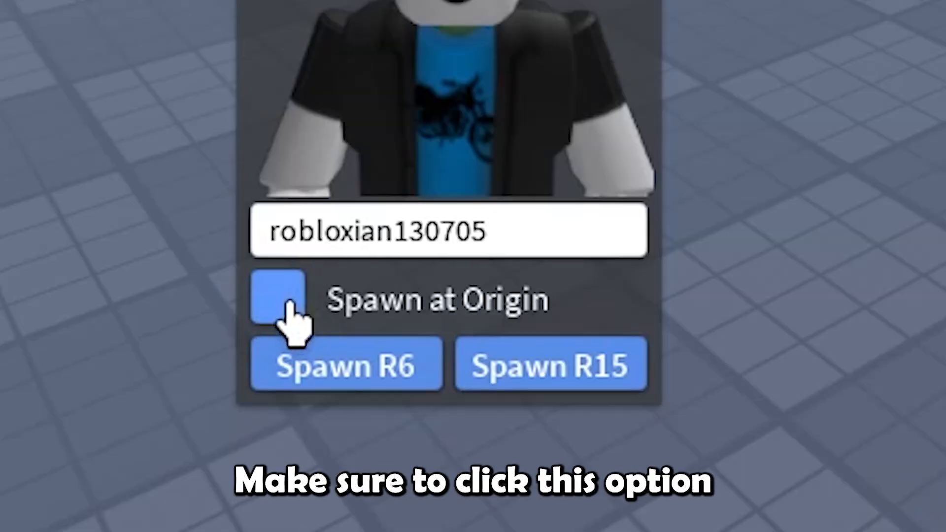
left_click(288, 301)
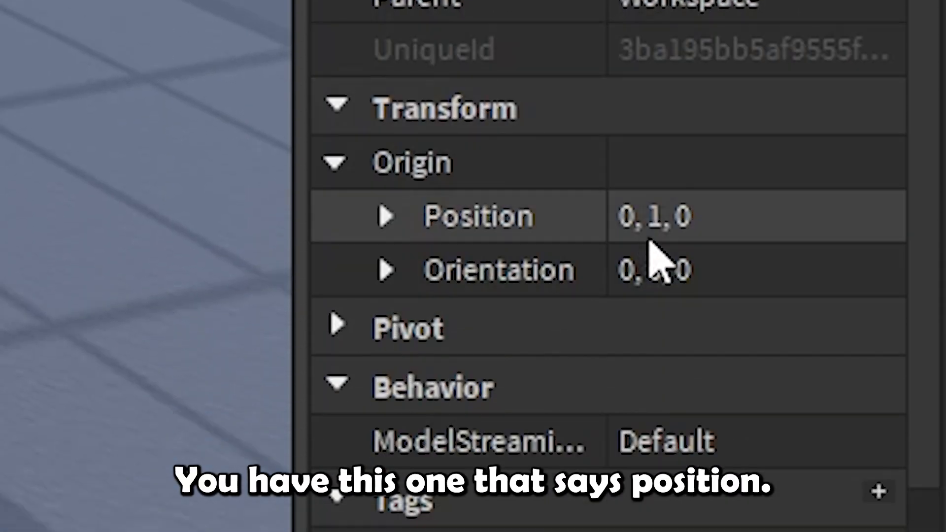
Set the character model's origin position to 0, 3, 0 and deselect it
left_click(673, 231)
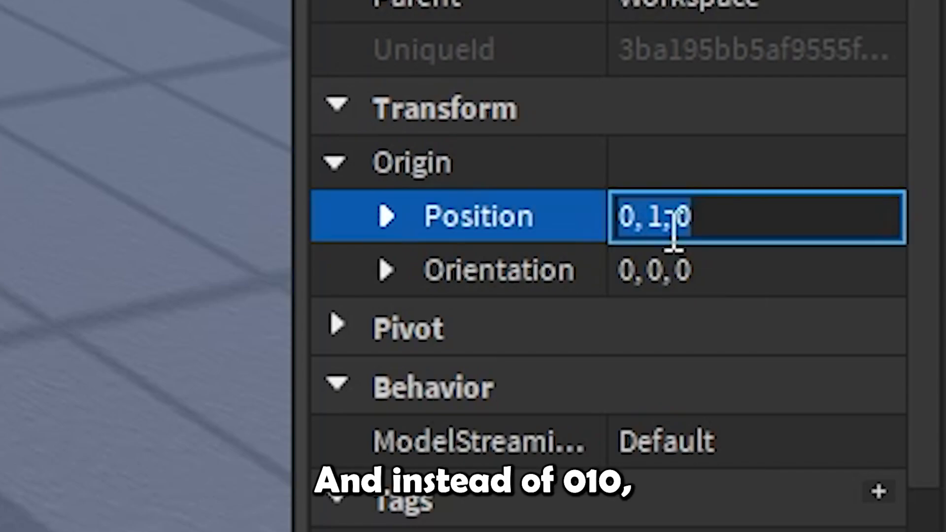
left_click(663, 236)
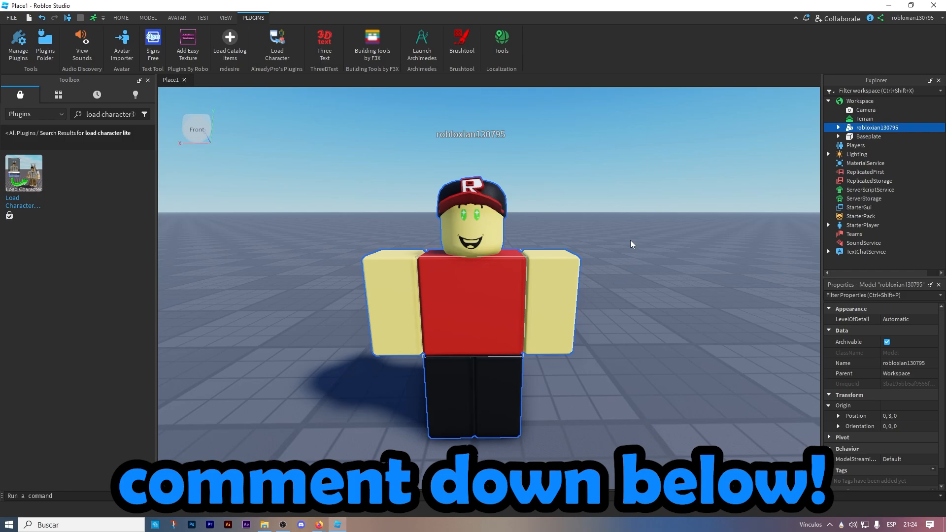
left_click(621, 197)
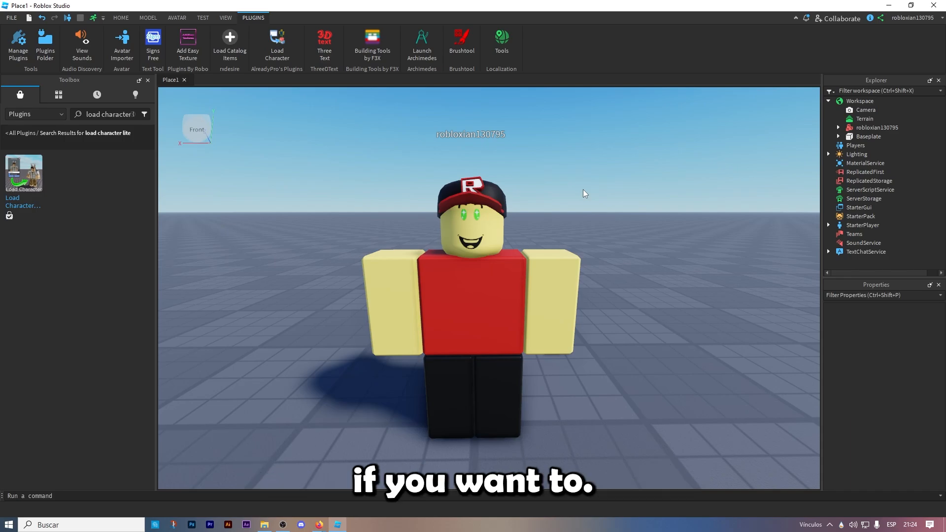
Export the whole character model from the Workspace with Export Selection
left_click(860, 128)
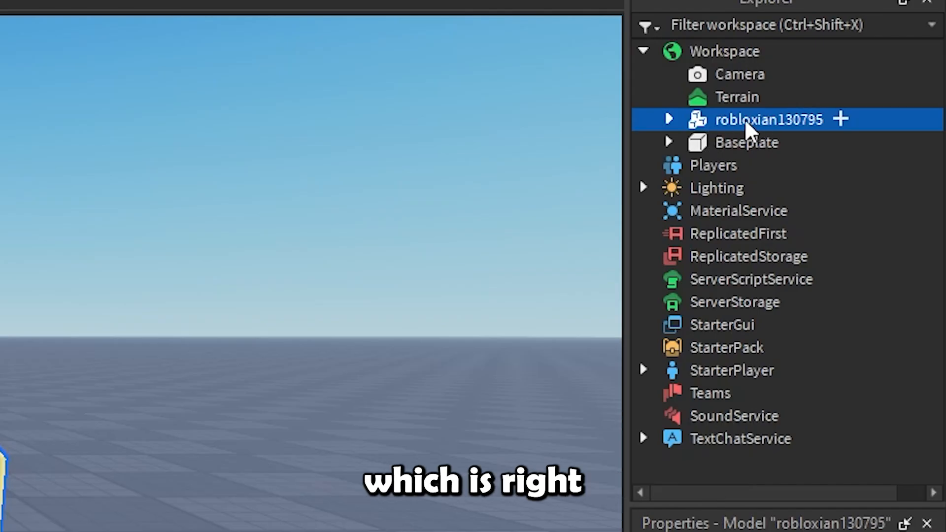
right_click(744, 119)
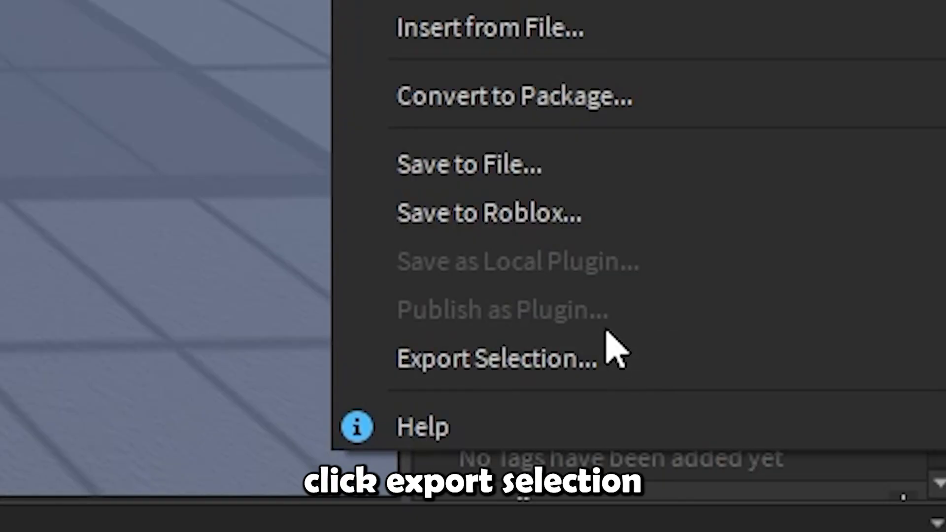
left_click(619, 360)
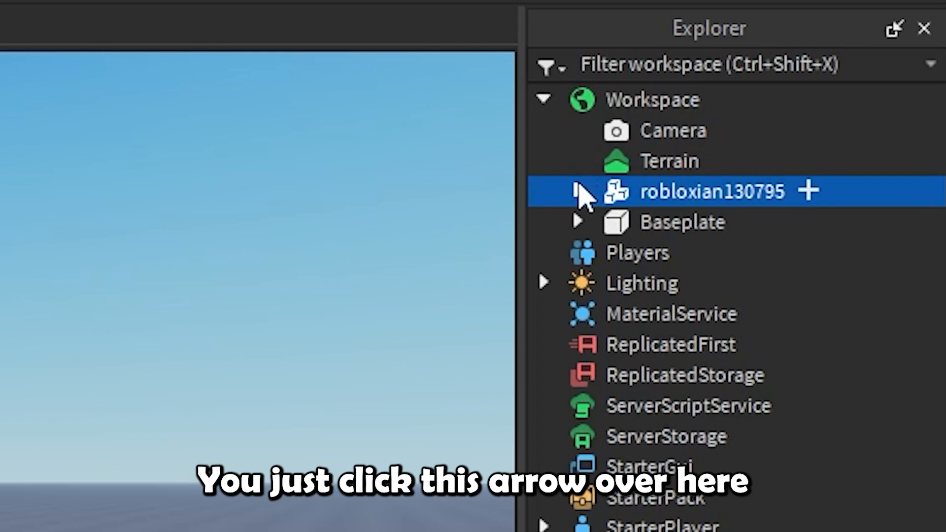
Expand the character model and export only its RCap accessory with Export Selection
left_click(579, 192)
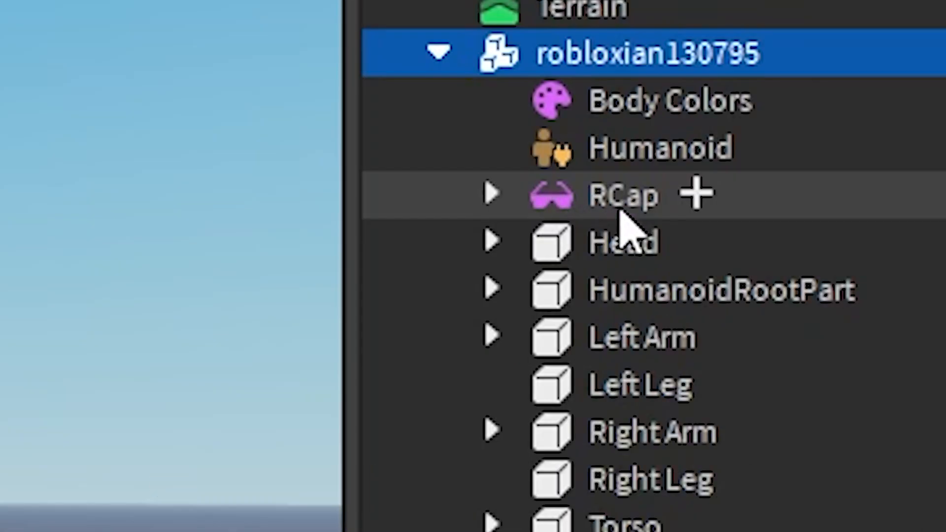
left_click(699, 289)
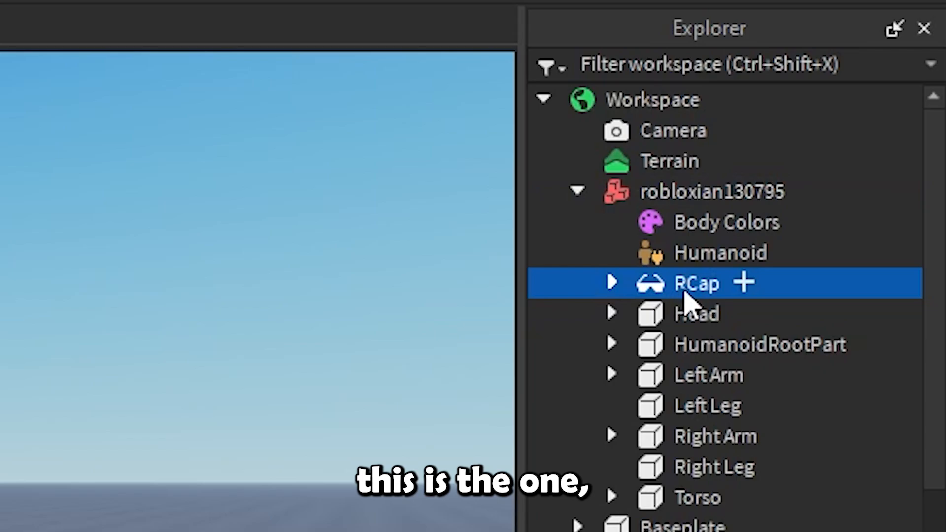
right_click(690, 269)
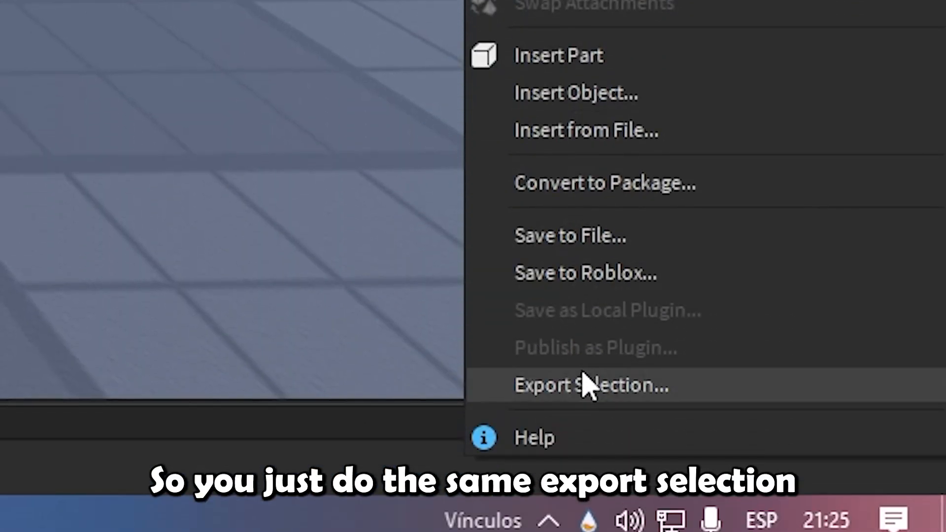
left_click(591, 387)
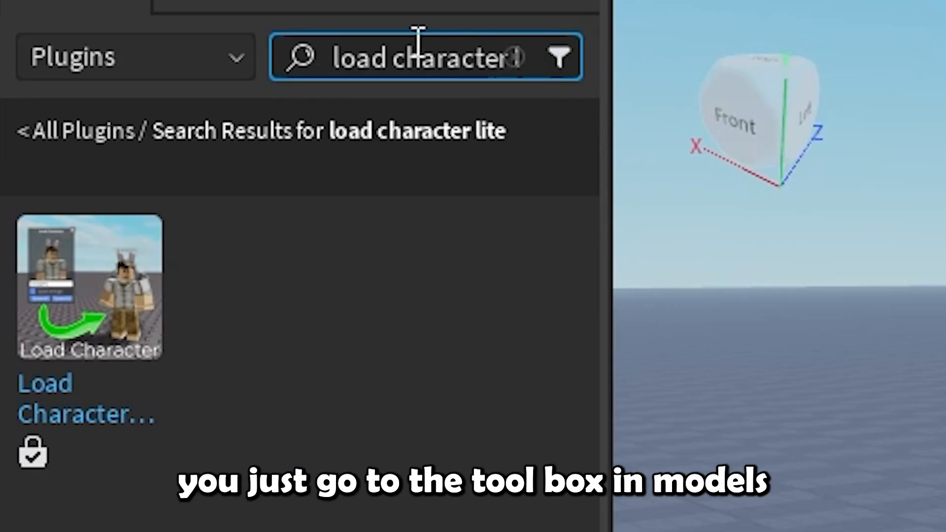
Switch the Toolbox to Models, search for "cafeteria", and insert the Cafeteria Pinamar building
left_click(194, 69)
left_click(175, 109)
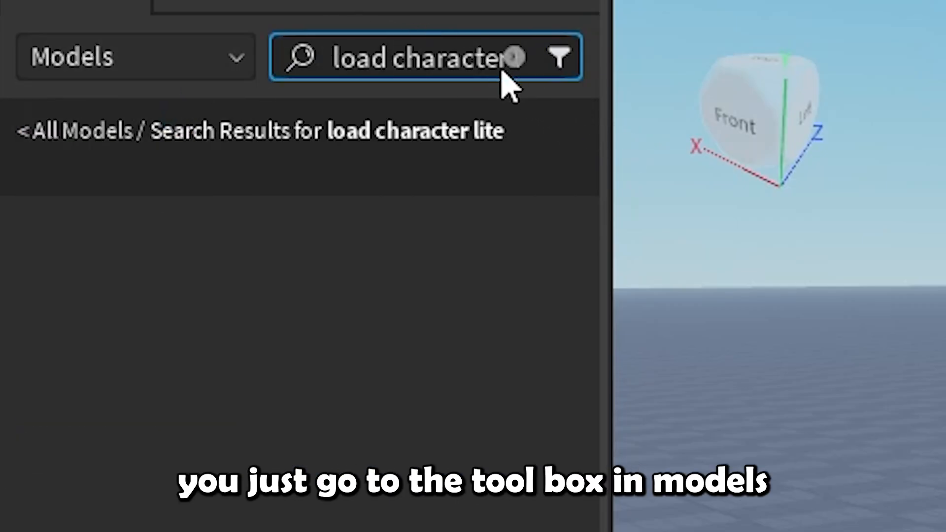
left_click(513, 58)
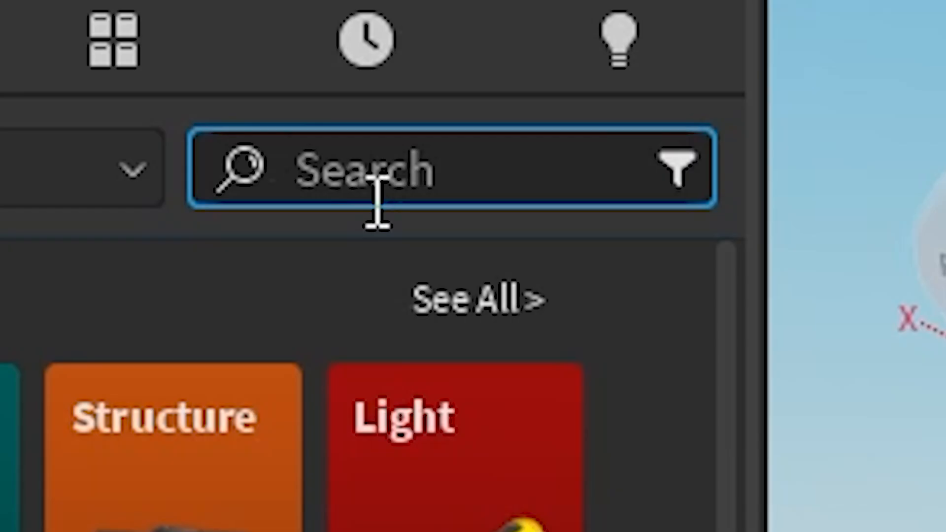
type("cafete")
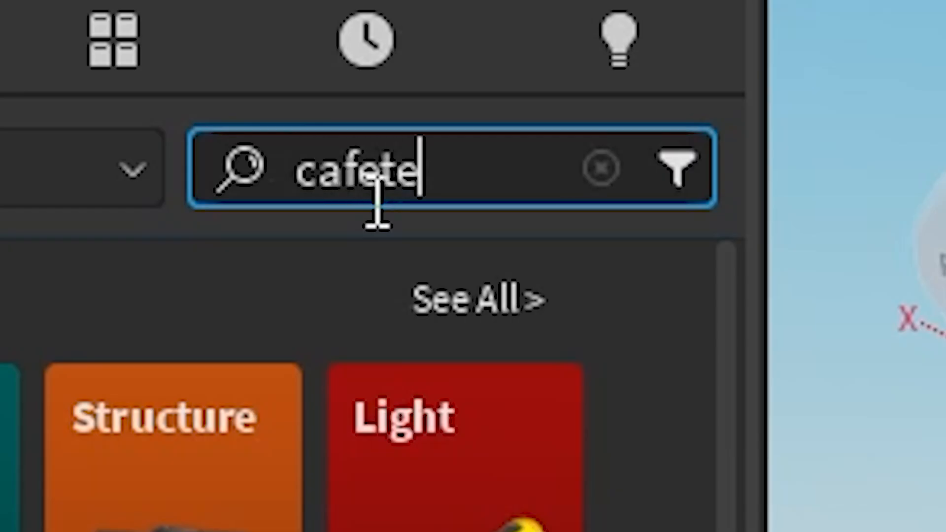
type("ria")
key("Return")
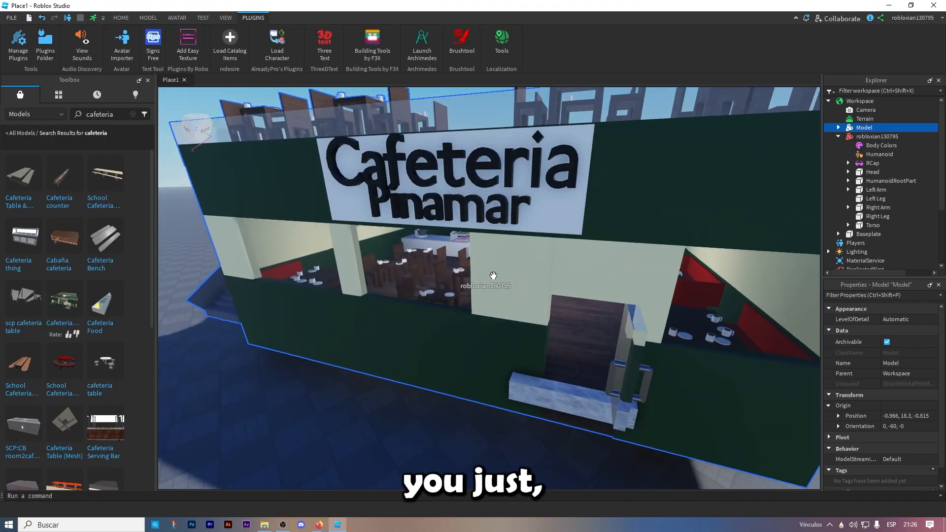
Place the cafeteria building behind the character at about -32, 13, -10 with orientation 0, -90, 0, and deselect it
scroll(492, 274, "up", 3)
scroll(503, 338, "down", 3)
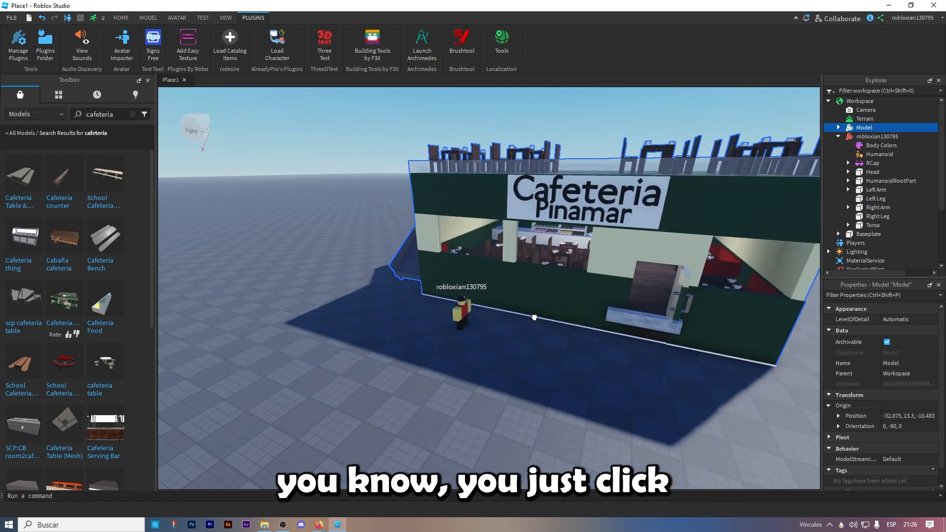
left_click(532, 398)
Export the cafeteria building model from the Workspace with Export Selection
scroll(536, 389, "up", 5)
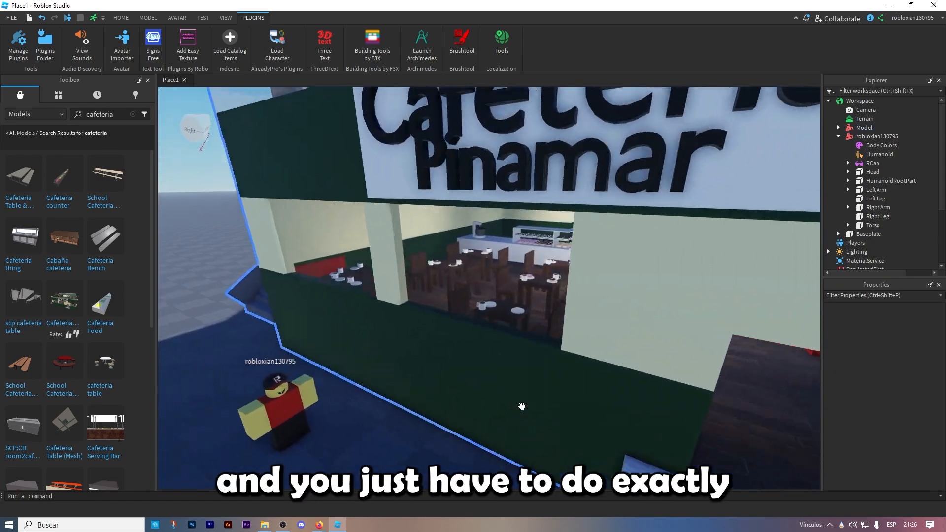
scroll(522, 406, "up", 5)
scroll(522, 407, "down", 5)
scroll(522, 406, "up", 2)
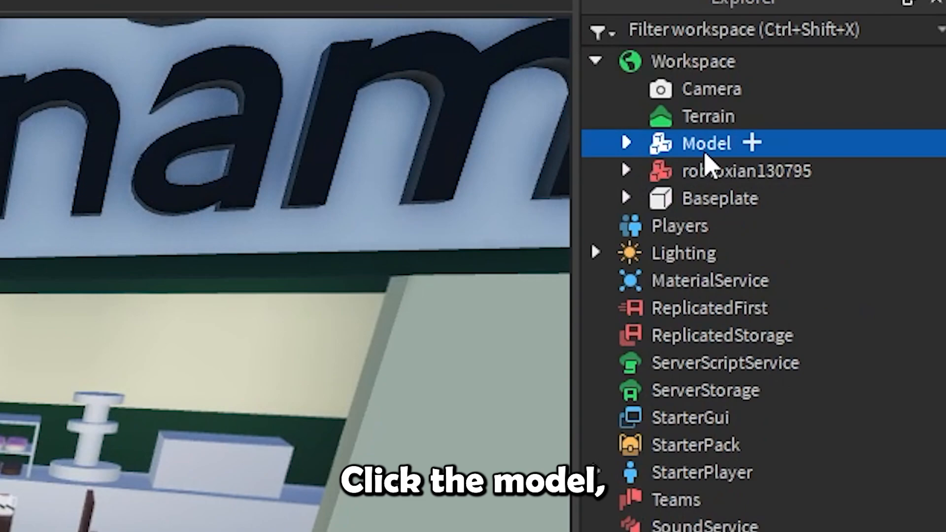
right_click(865, 129)
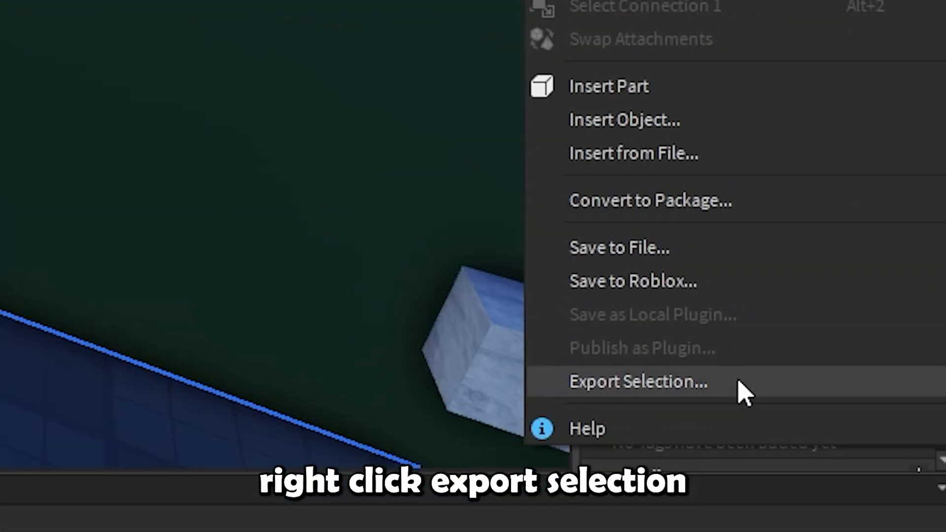
left_click(744, 393)
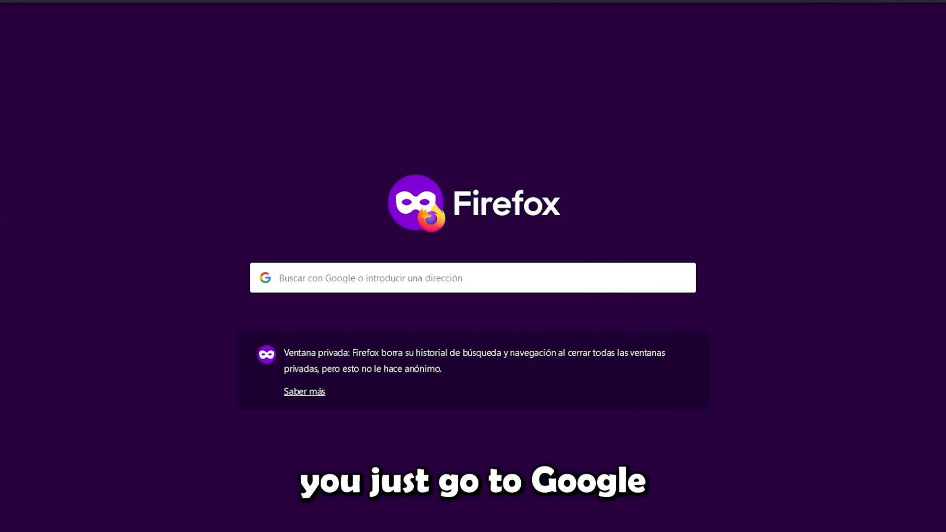
Search Google for "blender" and open the official blender.org website
type("blender")
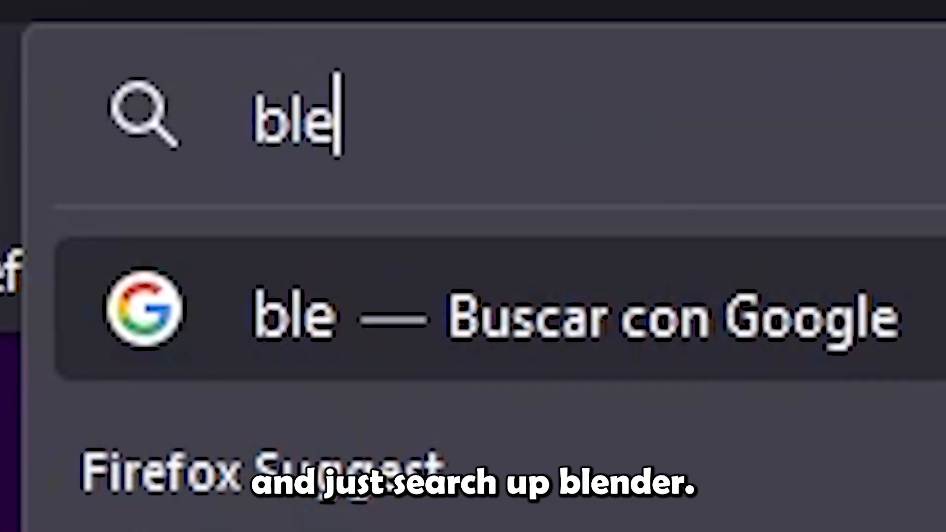
key("Return")
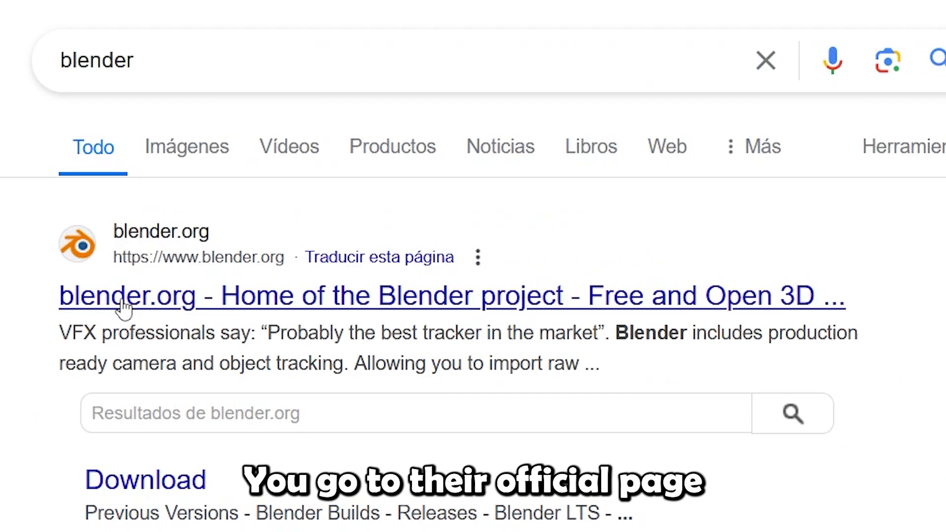
left_click(274, 305)
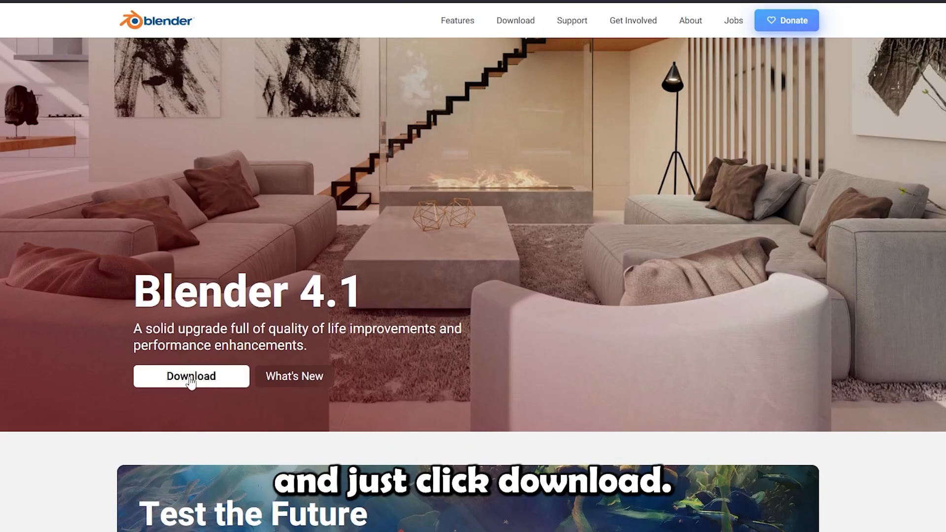
Go to the Blender 4.1.1 download page and check the list of macOS, Linux and other versions
left_click(191, 376)
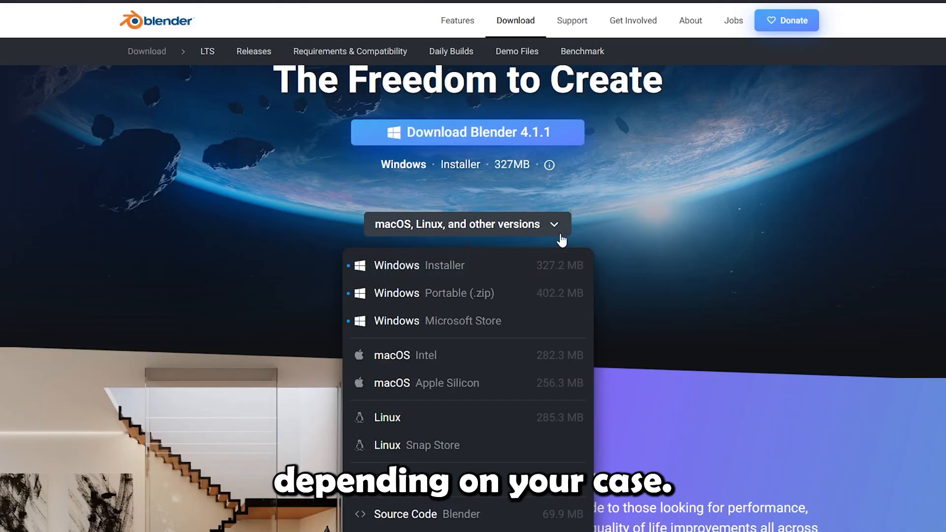
left_click(562, 235)
scroll(579, 228, "up", 1)
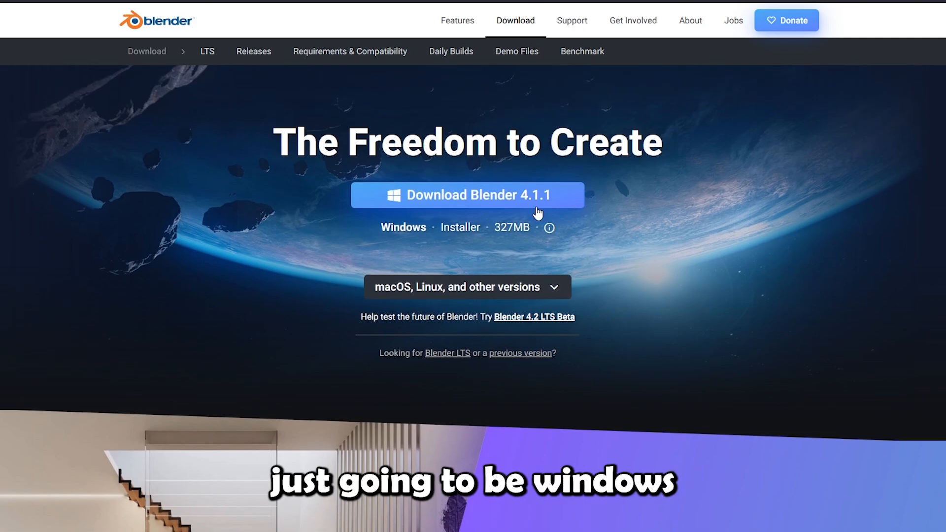
Search Windows for "blender" and launch the Blender application
left_click(393, 59)
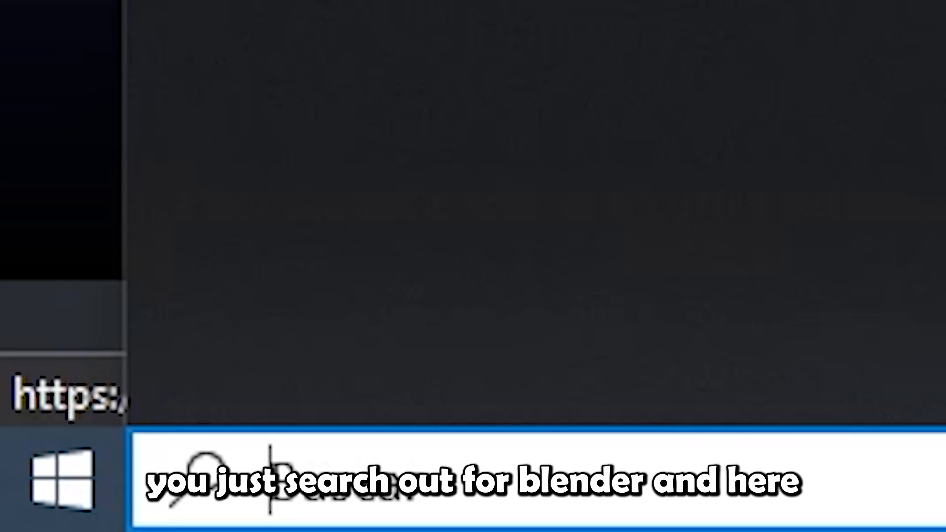
type("blender")
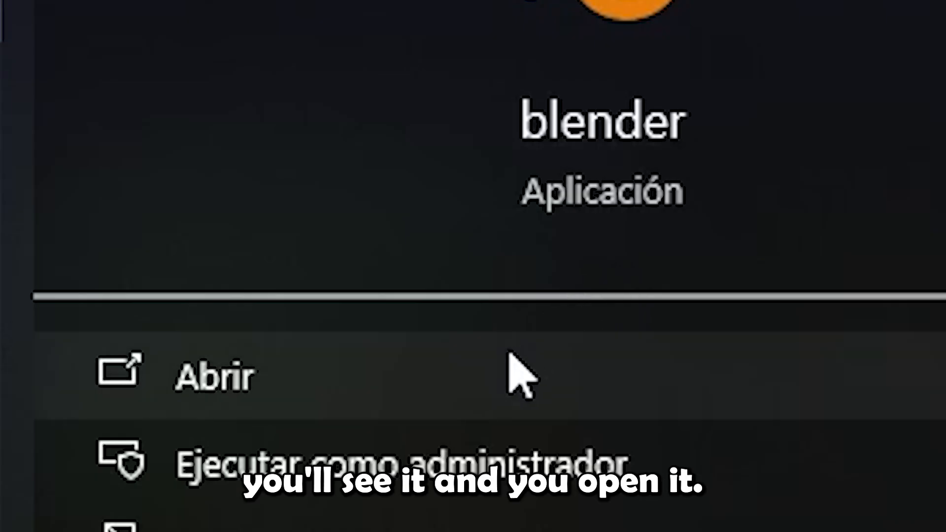
left_click(510, 356)
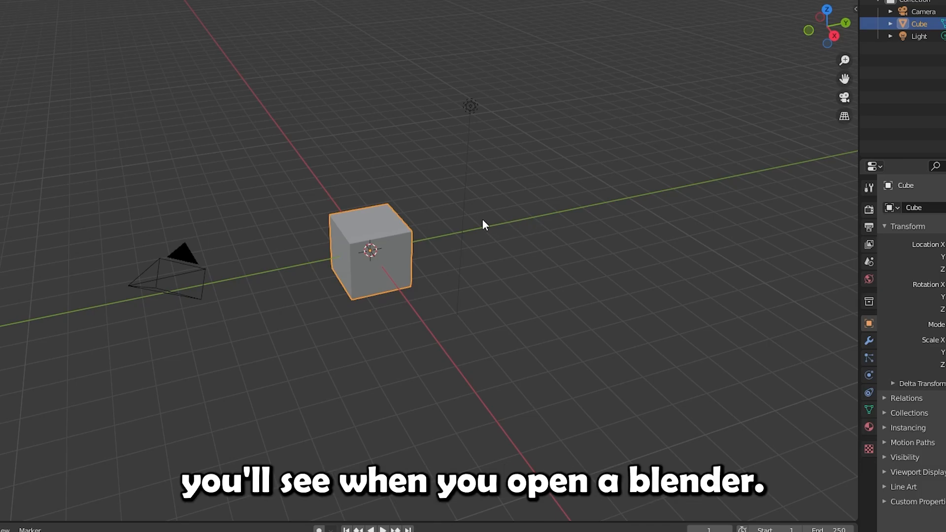
Delete the default cube from the new Blender scene
middle_click_drag(494, 196, 297, 185)
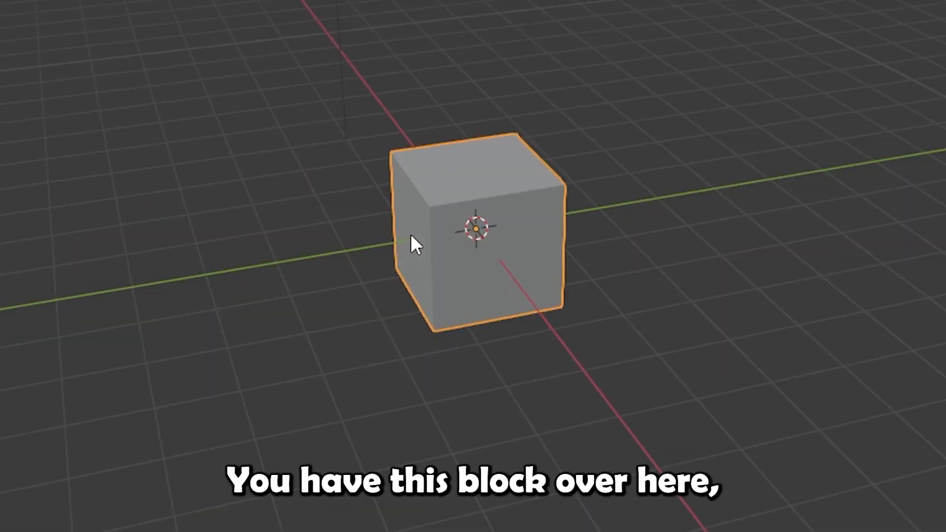
key("x")
left_click(487, 188)
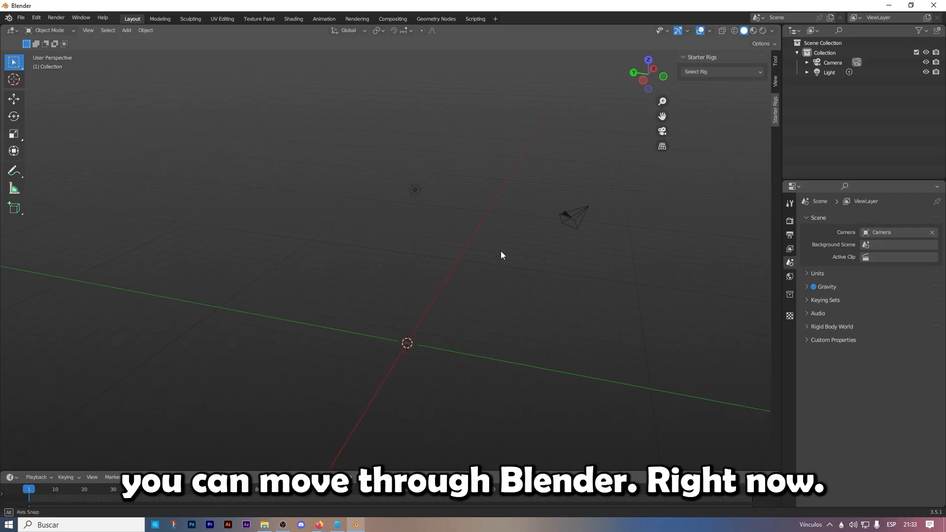
Explore the empty scene by orbiting the view and flying through it in walk navigation, leaving that mode at the end
mouse_move(500, 256)
middle_mouse_down()
mouse_move(517, 279)
mouse_move(463, 256)
mouse_move(482, 256)
middle_mouse_up()
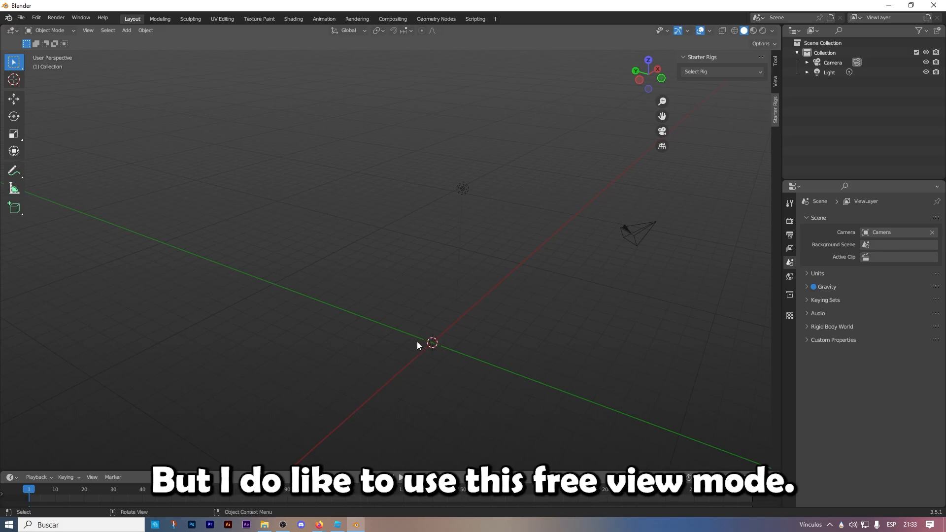
key("shift+grave")
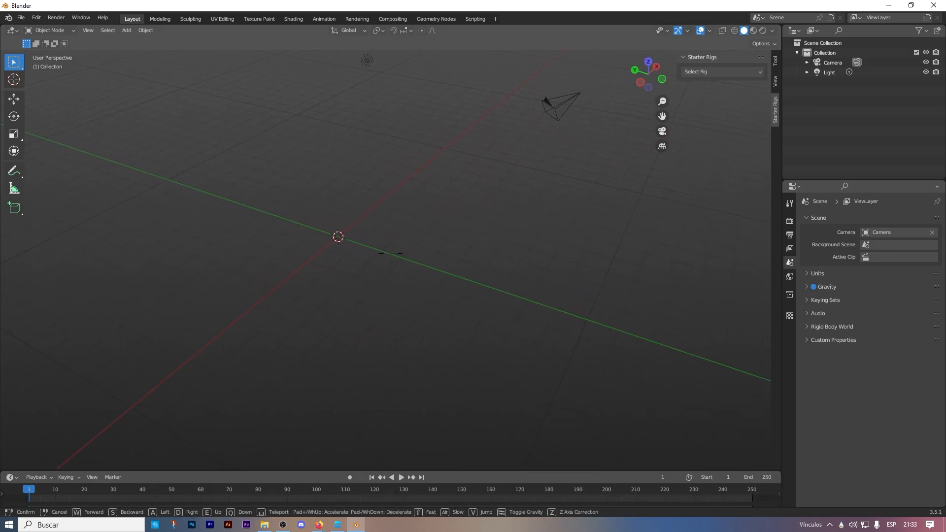
key("w")
key("d")
key("a")
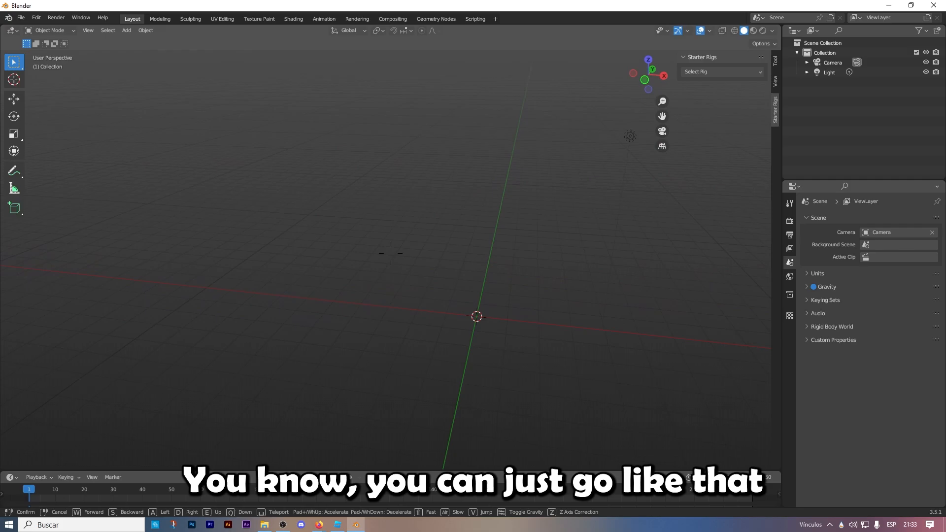
left_click(390, 254)
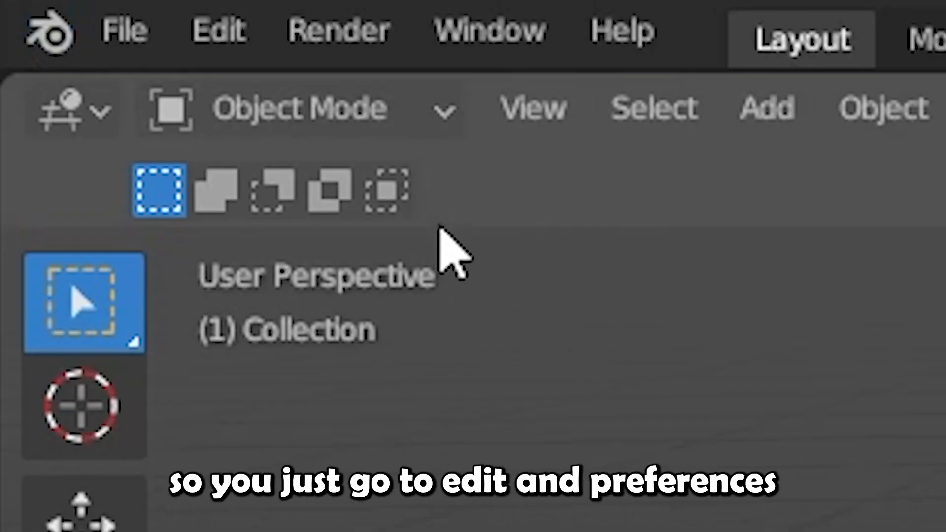
Open the Keymap section of the Blender Preferences and search it for "view na"
left_click(232, 44)
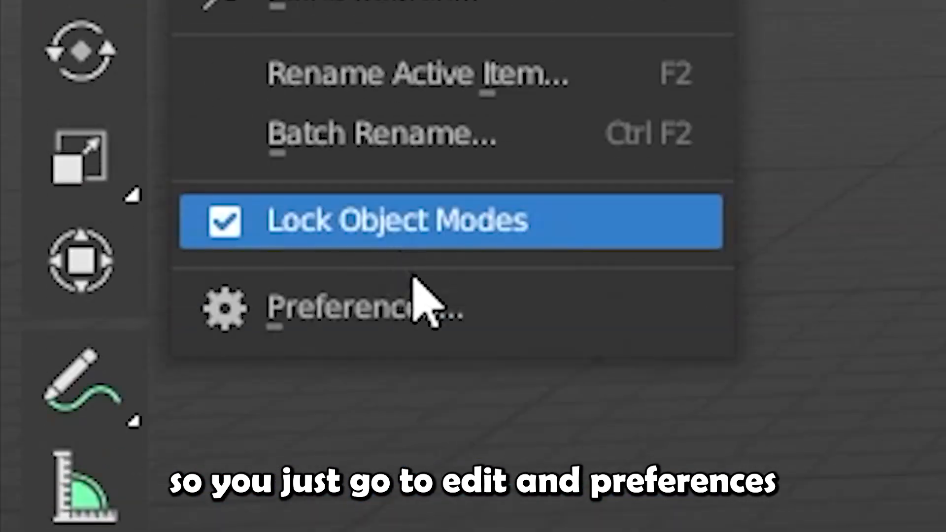
left_click(417, 295)
left_click(149, 301)
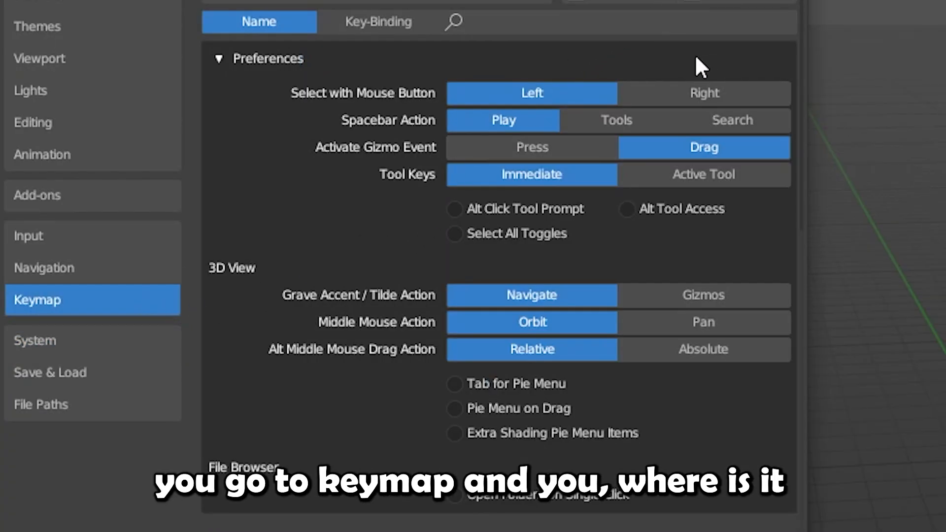
left_click(463, 29)
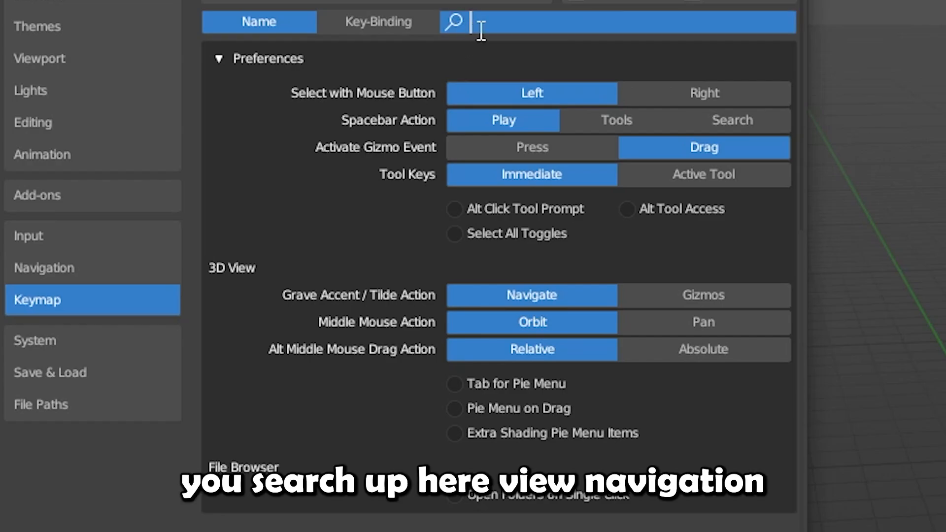
type("view na")
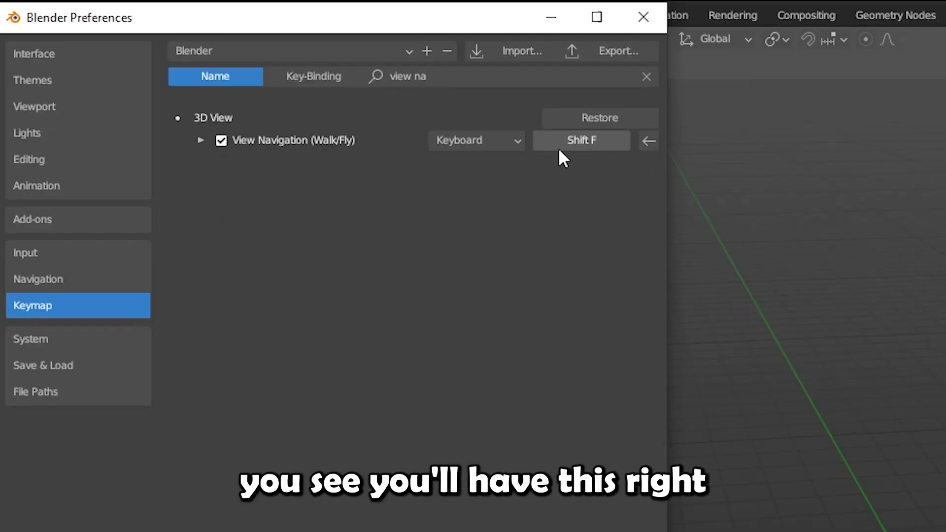
Assign Shift F as the shortcut for View Navigation (Walk/Fly) and open the options for saving the preferences
left_click(587, 141)
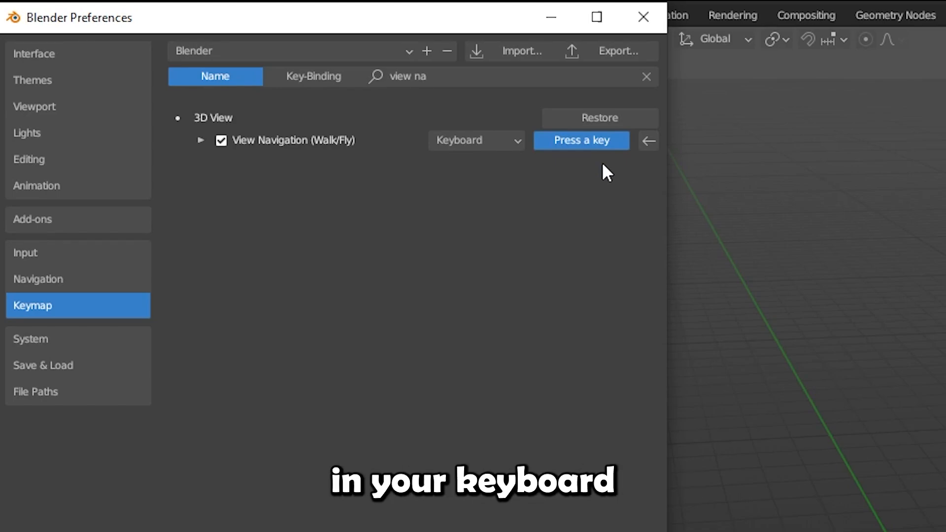
key("shift")
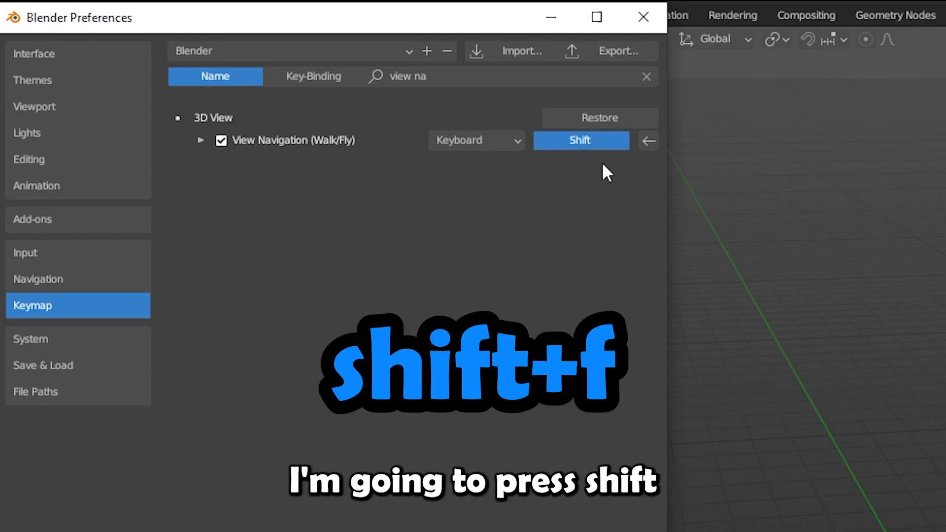
key("shift+f")
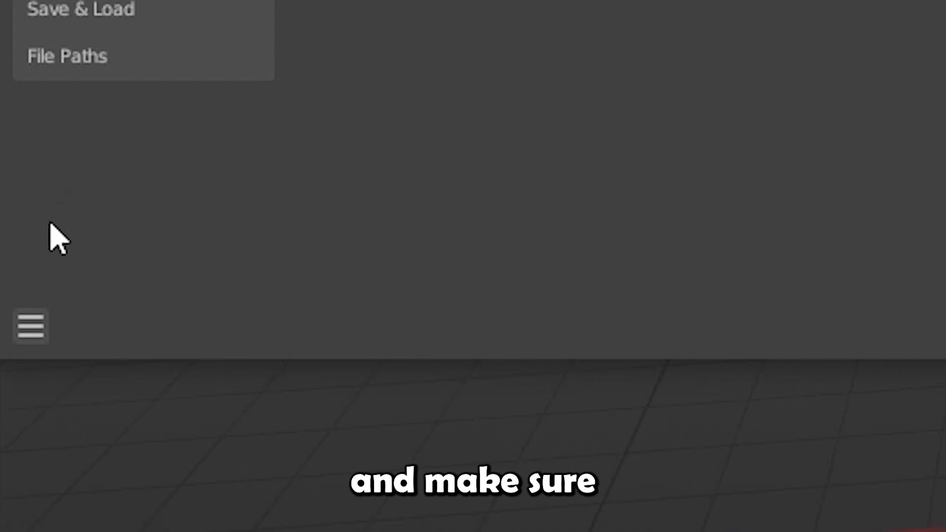
left_click(9, 320)
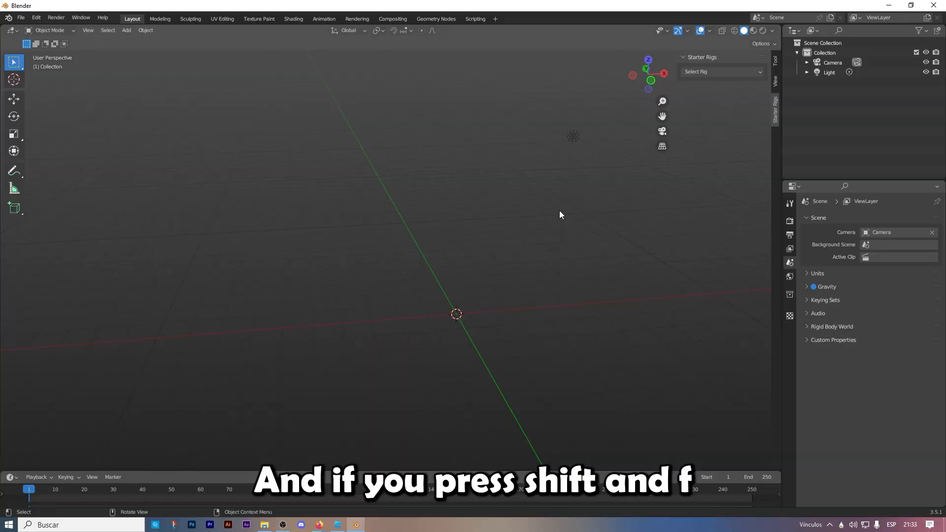
Test the Shift F walk navigation by moving around the scene, exit it, and orbit the view around the origin
key("shift+f")
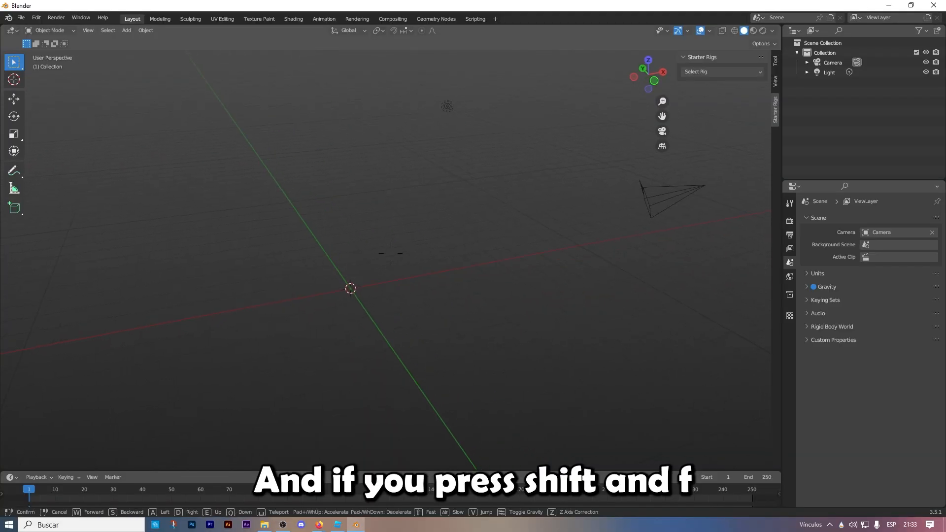
key("d")
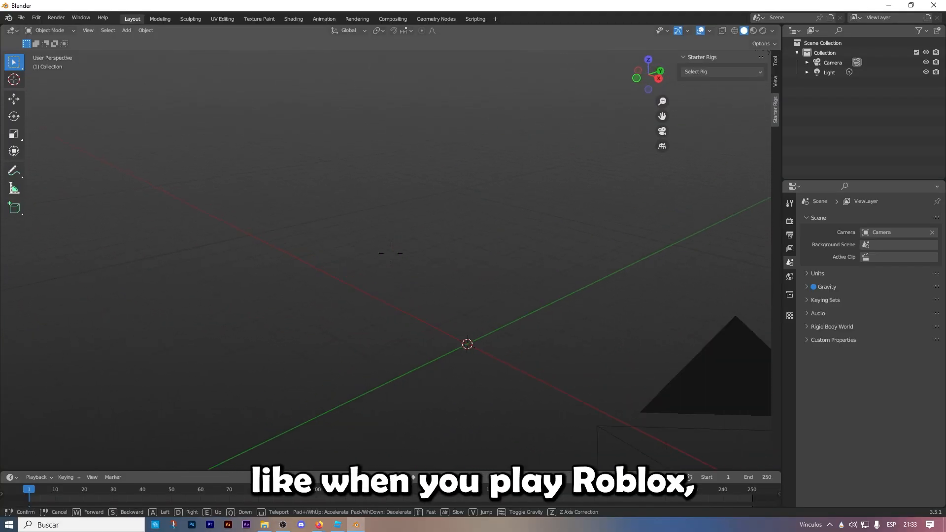
key("s")
key("a")
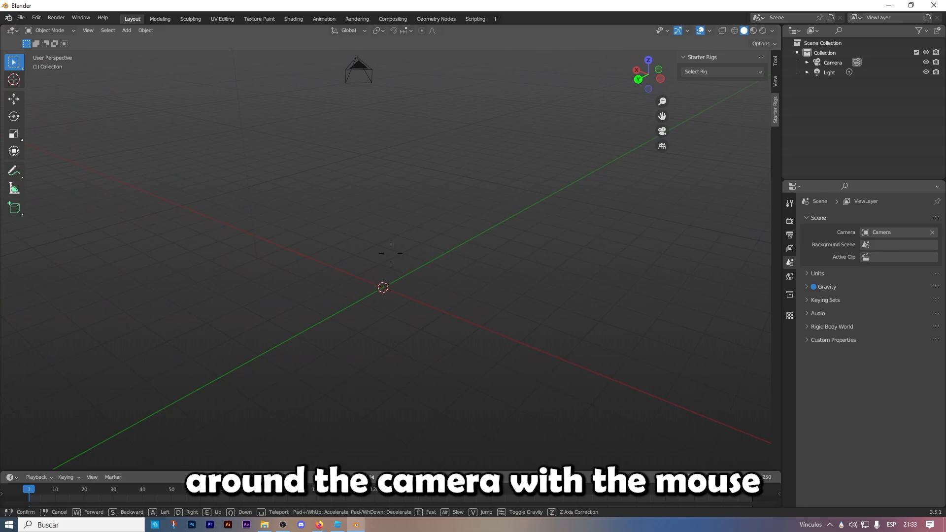
left_click(391, 253)
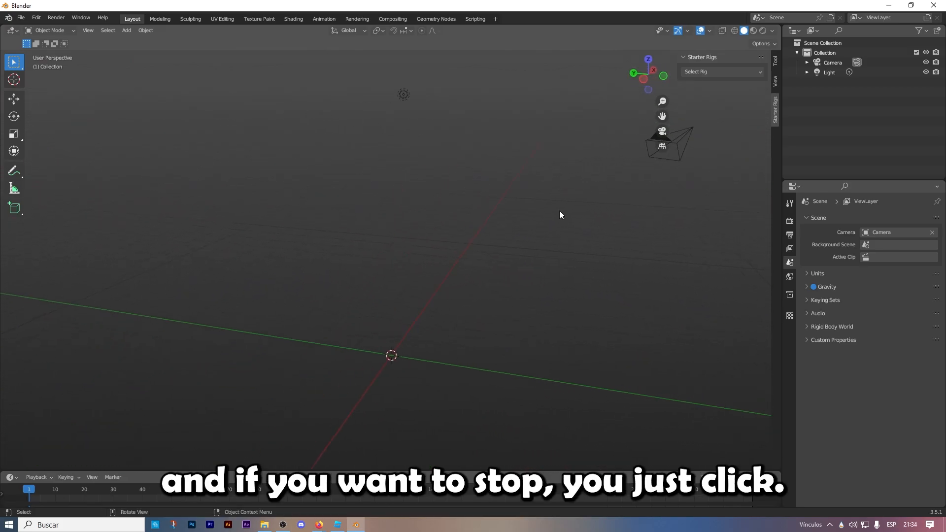
middle_click_drag(536, 239, 445, 325)
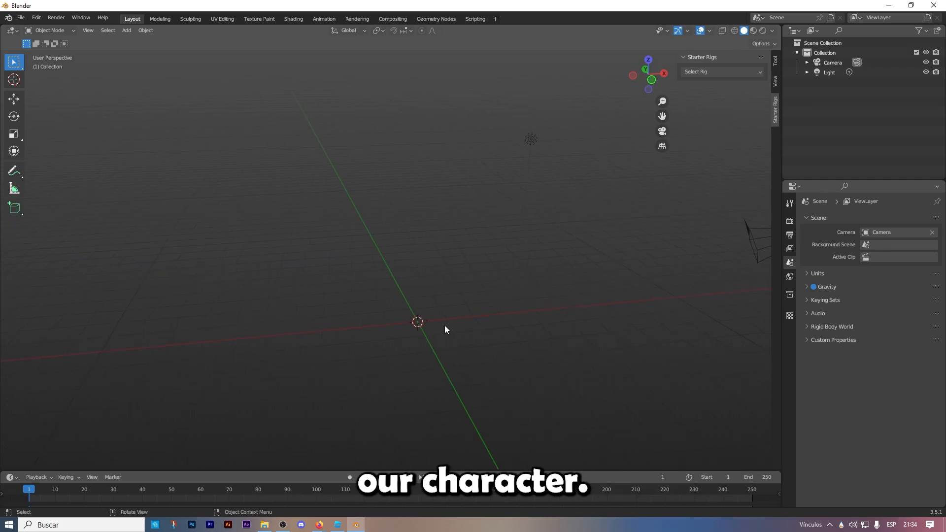
Switch to the browser, open the Gumroad page for Roblox Starter Rigs (Blender 3.4+) from the "starter rigs" results, and review its description
mouse_move(324, 525)
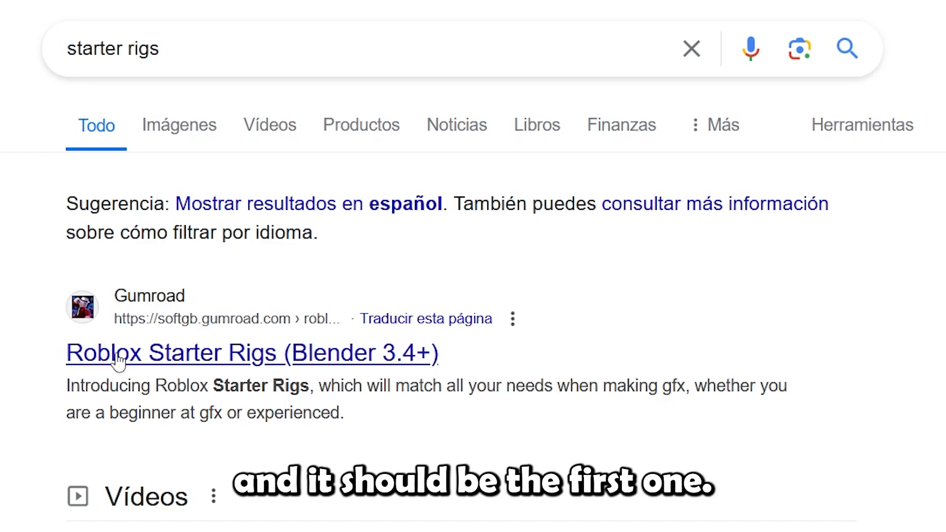
left_click(154, 362)
scroll(484, 263, "down", 2)
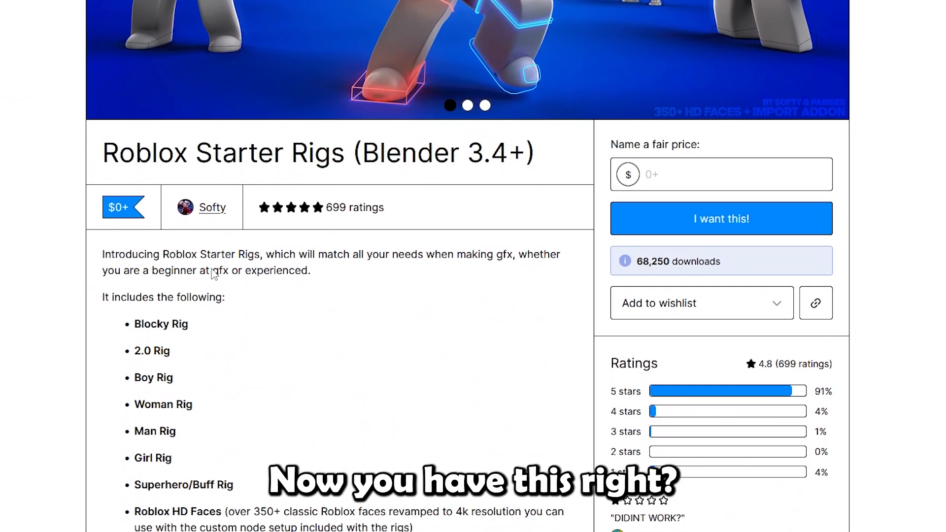
scroll(322, 260, "down", 3)
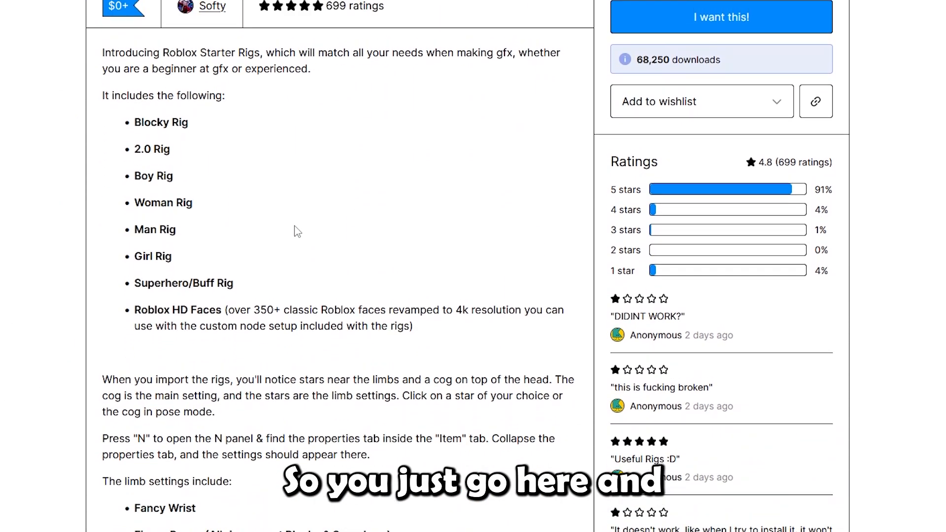
scroll(679, 225, "up", 5)
Name a price of 0 for Roblox Starter Rigs and proceed to the checkout
left_click(681, 237)
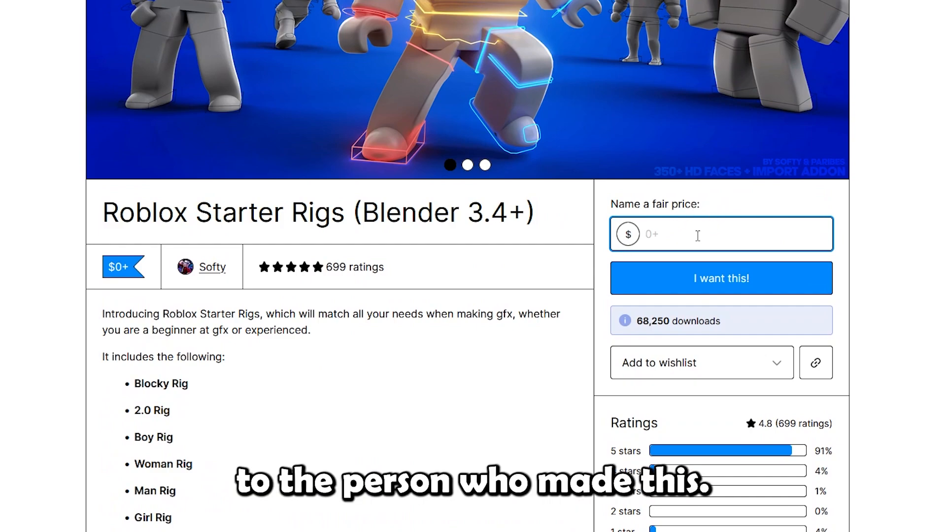
scroll(426, 419, "down", 2)
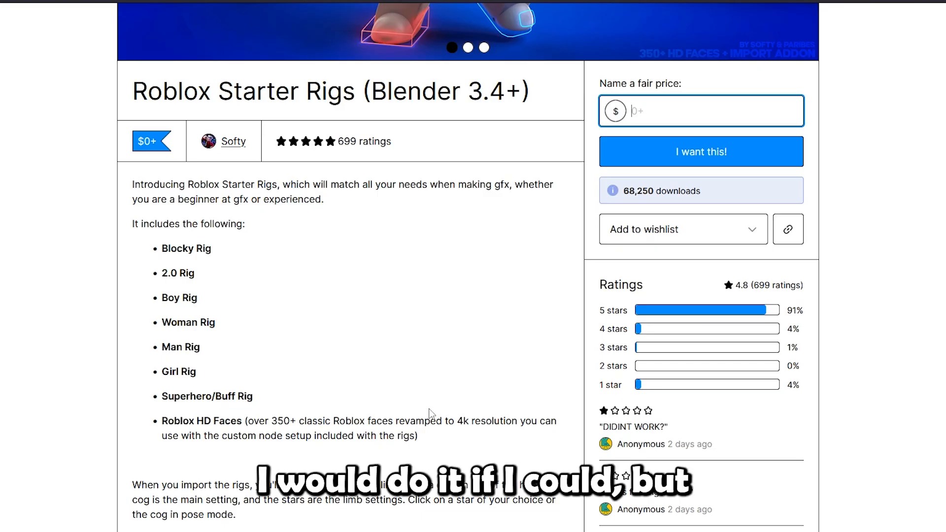
scroll(430, 413, "down", 5)
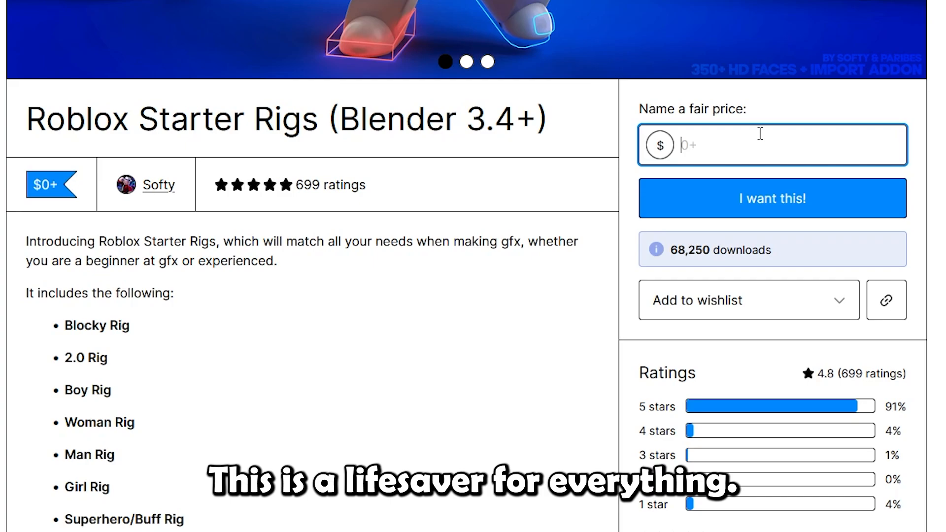
type("0")
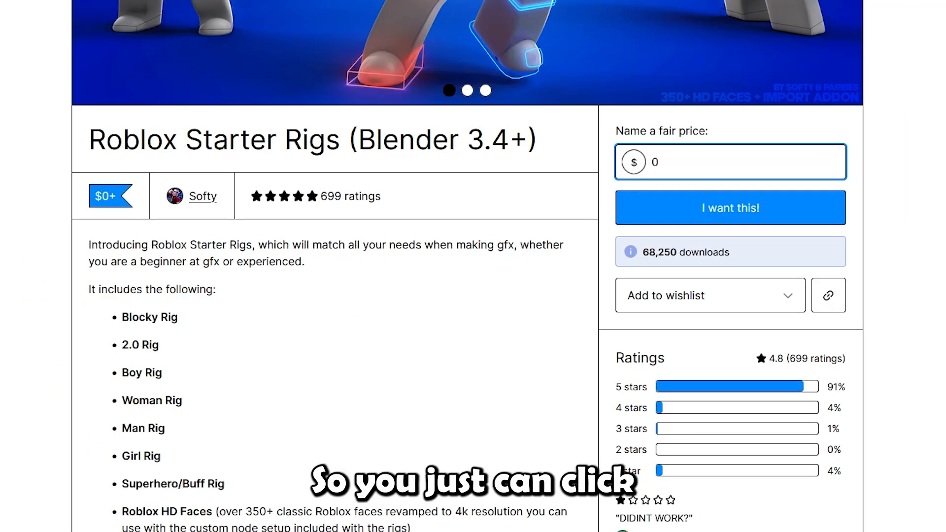
left_click(775, 212)
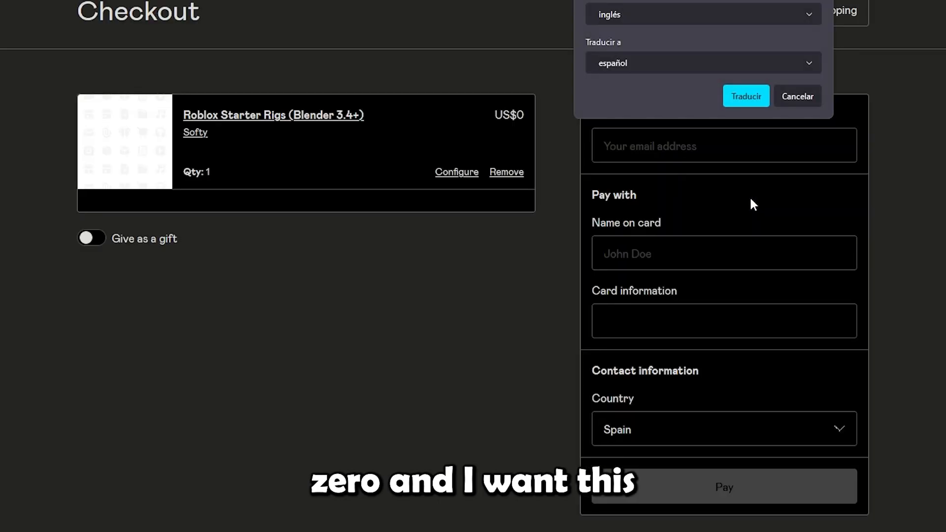
Dismiss the page translation offer, switch to Blender, and open the add-on installation file browser from the preferences
left_click(807, 102)
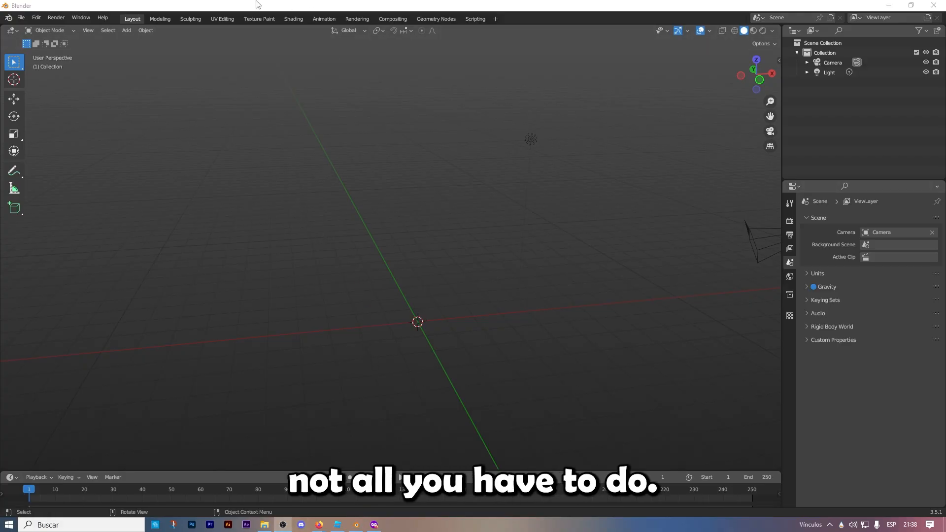
left_click(37, 17)
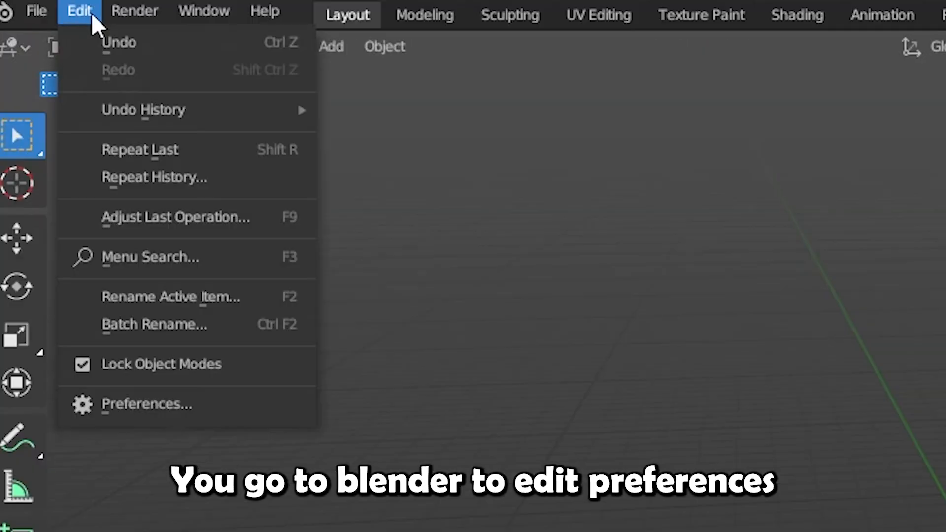
left_click(176, 413)
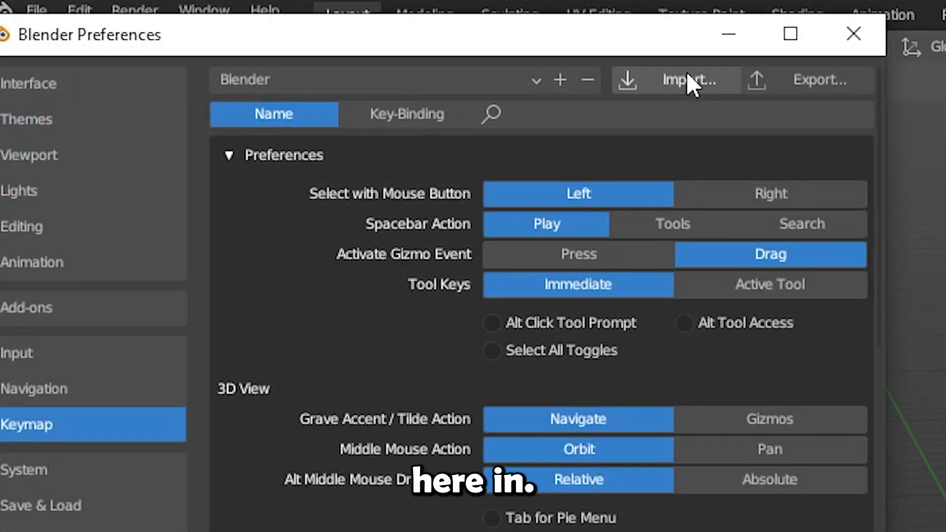
left_click(29, 308)
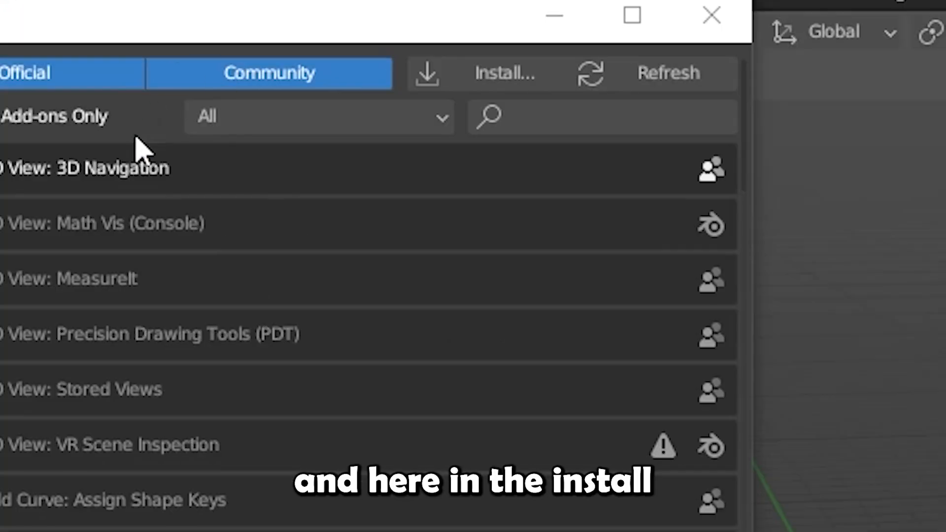
left_click(488, 79)
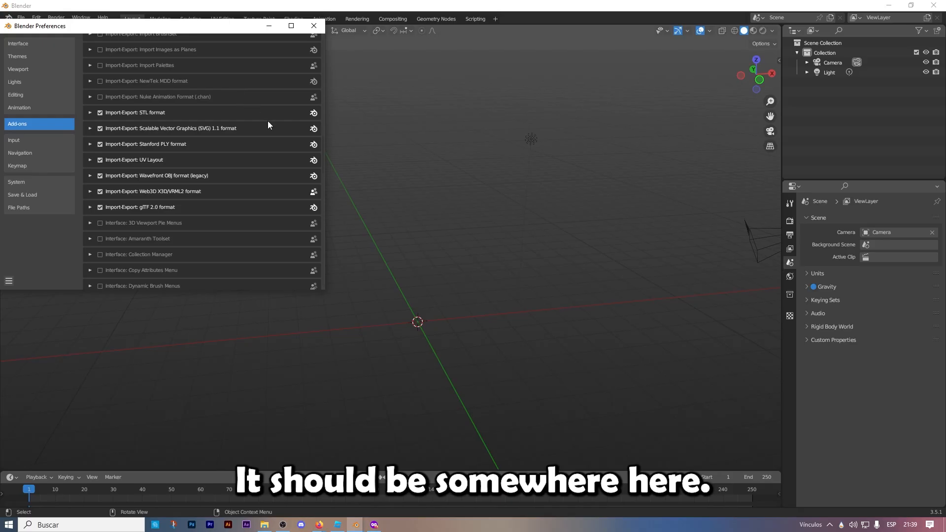
Locate Object: Roblox Starter Rigs in the add-on list, close the preferences, and expand the 3D viewport's sidebar
scroll(268, 120, "down", 15)
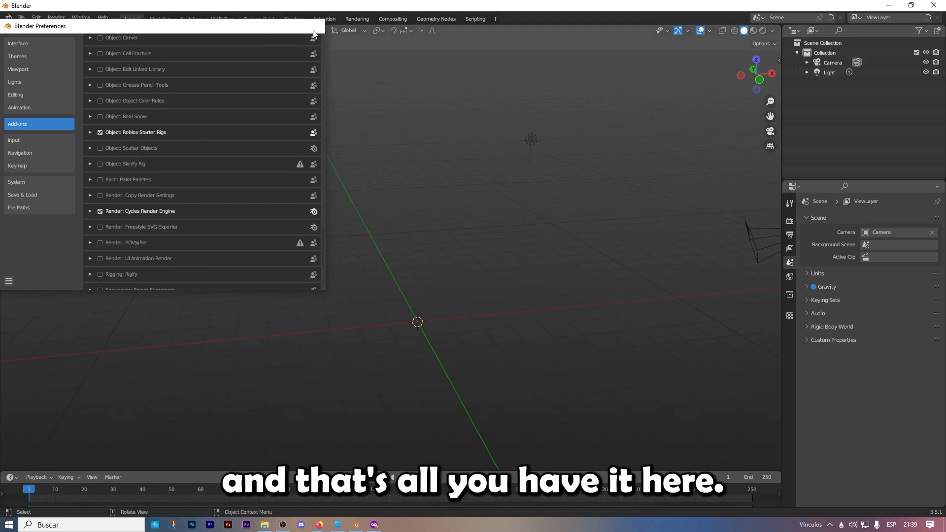
left_click(318, 25)
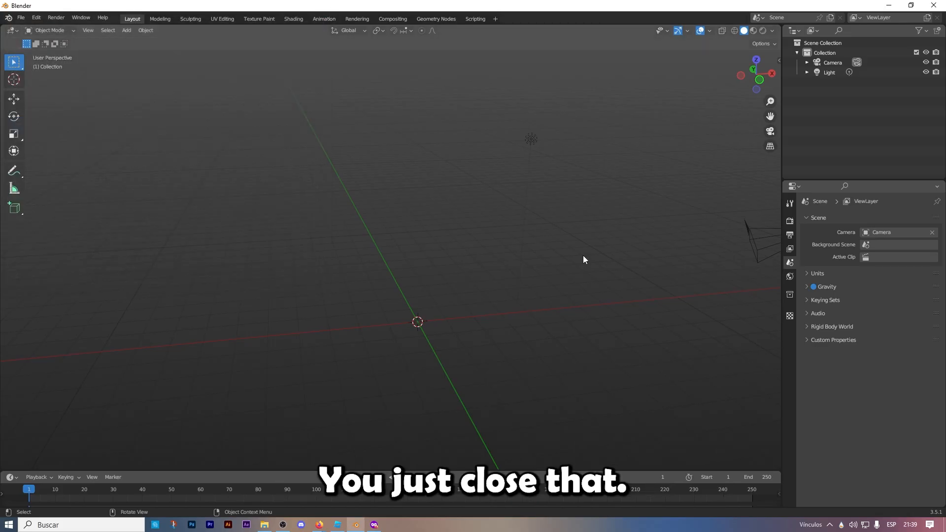
middle_click_drag(516, 255, 541, 260)
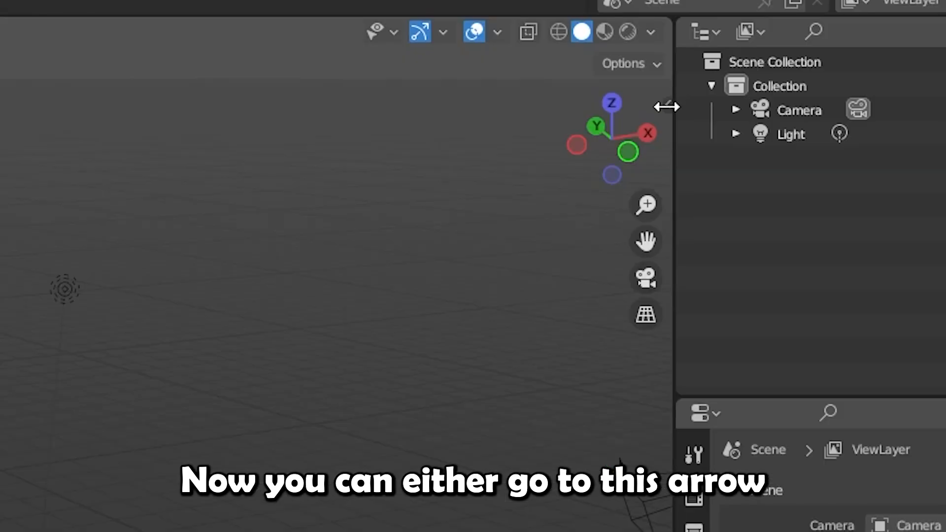
left_click(779, 60)
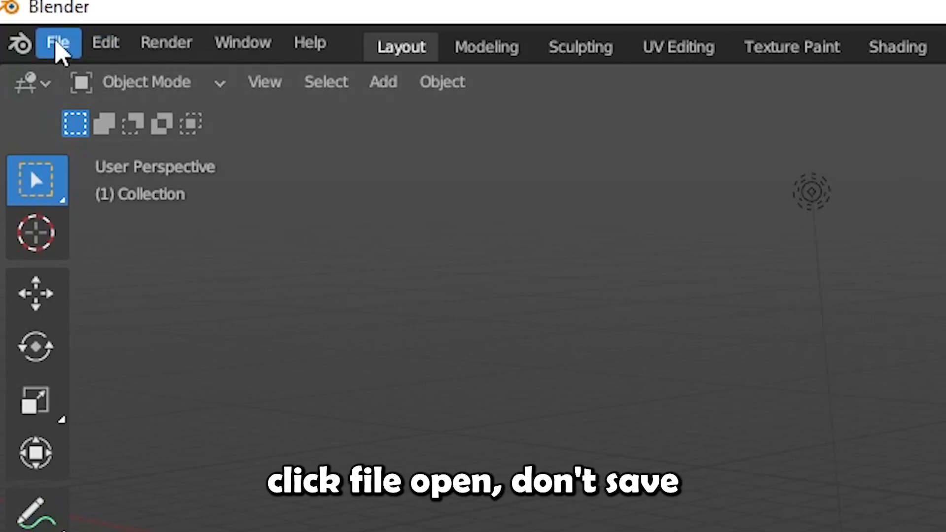
Open lightroom.blend without saving the untitled file and inspect the light panels from several angles
left_click(58, 43)
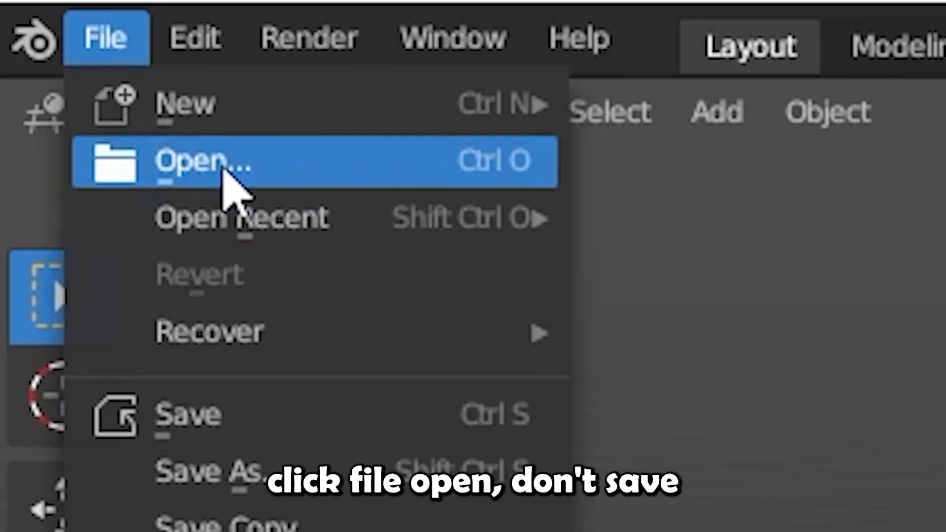
left_click(117, 110)
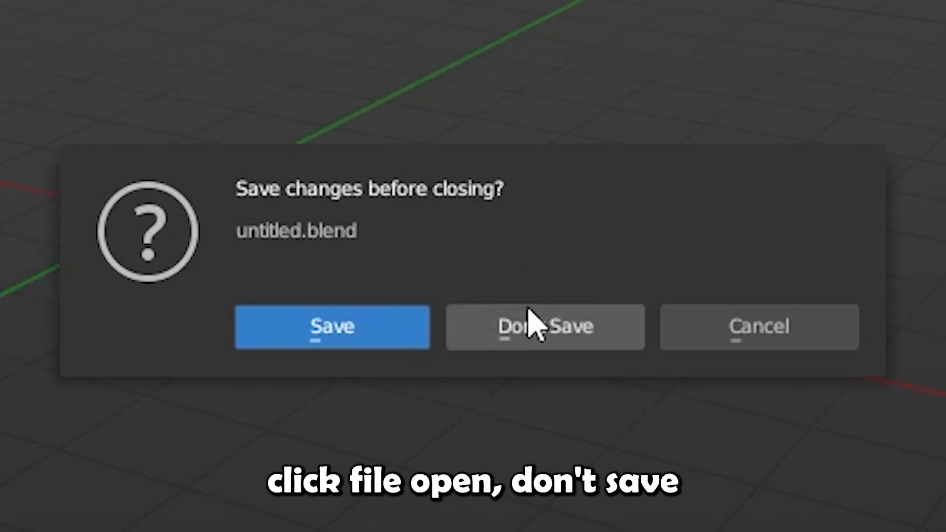
left_click(530, 322)
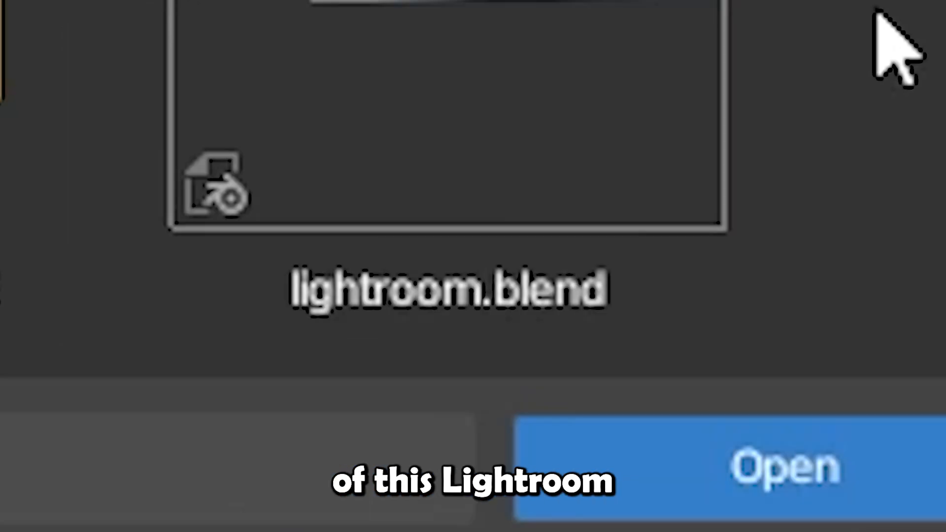
left_click(198, 300)
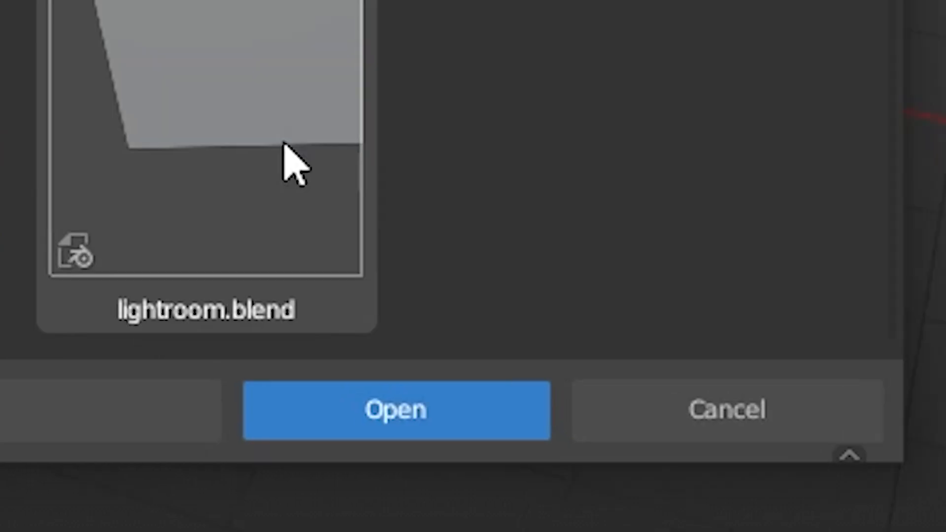
left_click(292, 212)
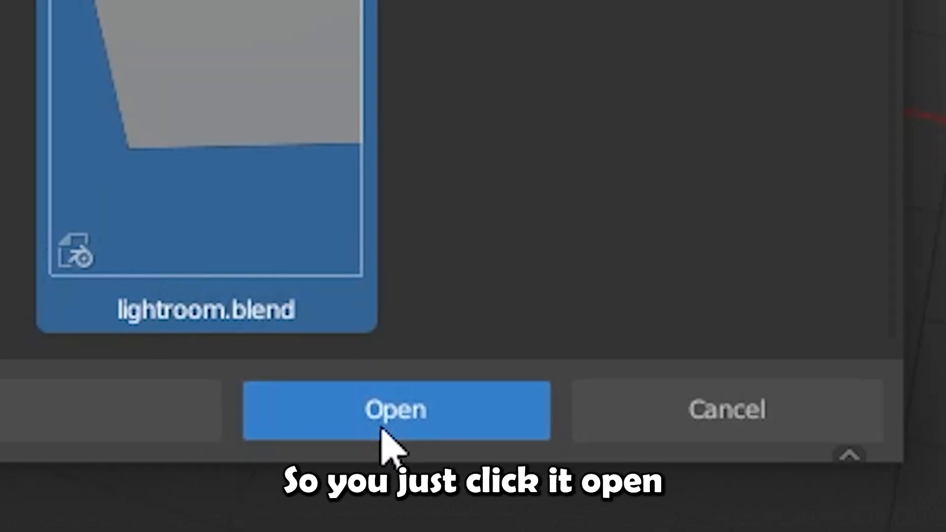
left_click(382, 429)
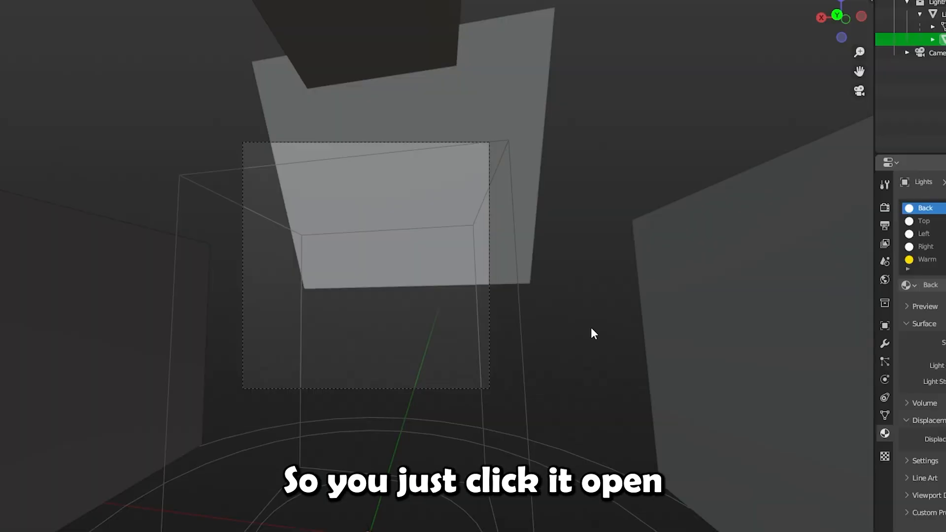
scroll(522, 292, "down", 2)
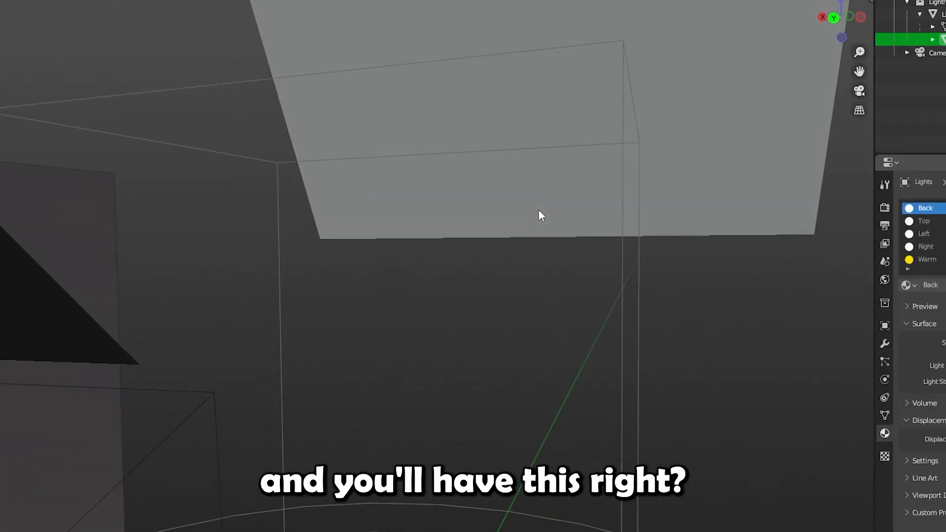
scroll(580, 267, "down", 5)
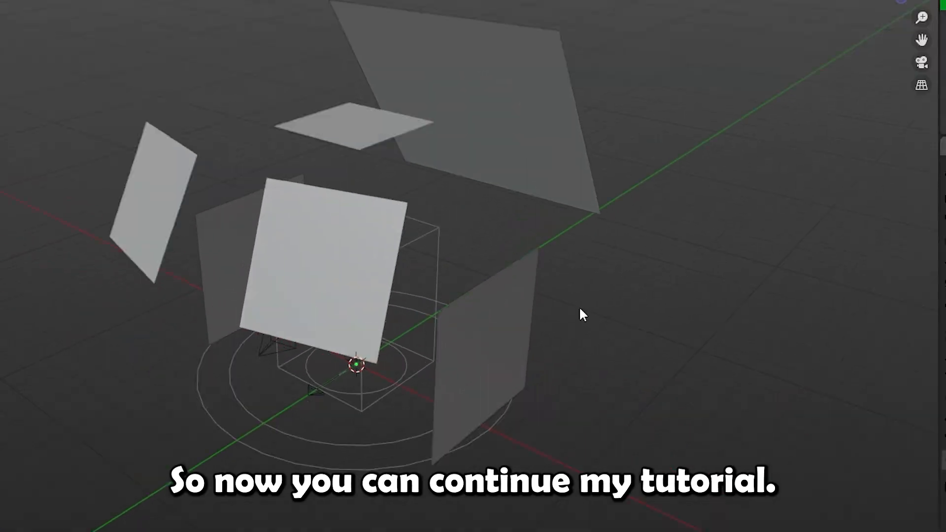
middle_click_drag(582, 313, 485, 356)
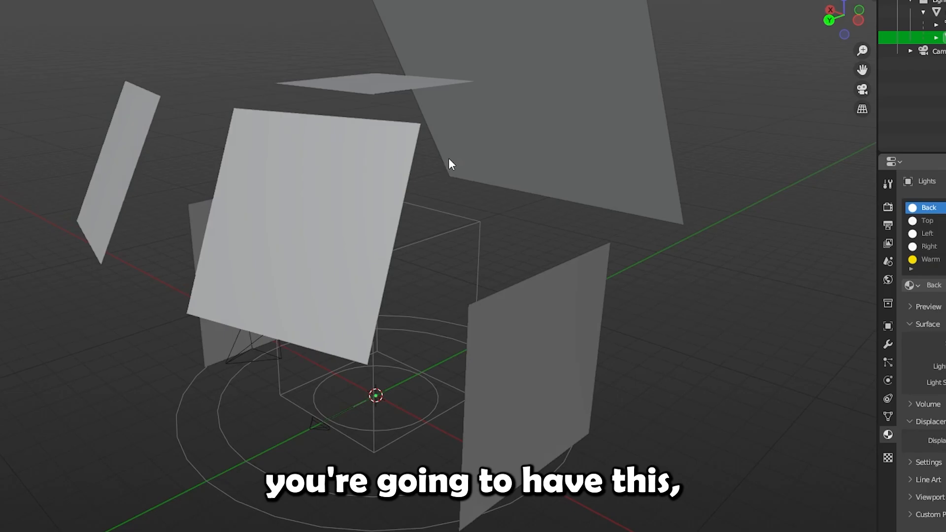
scroll(374, 398, "up", 2)
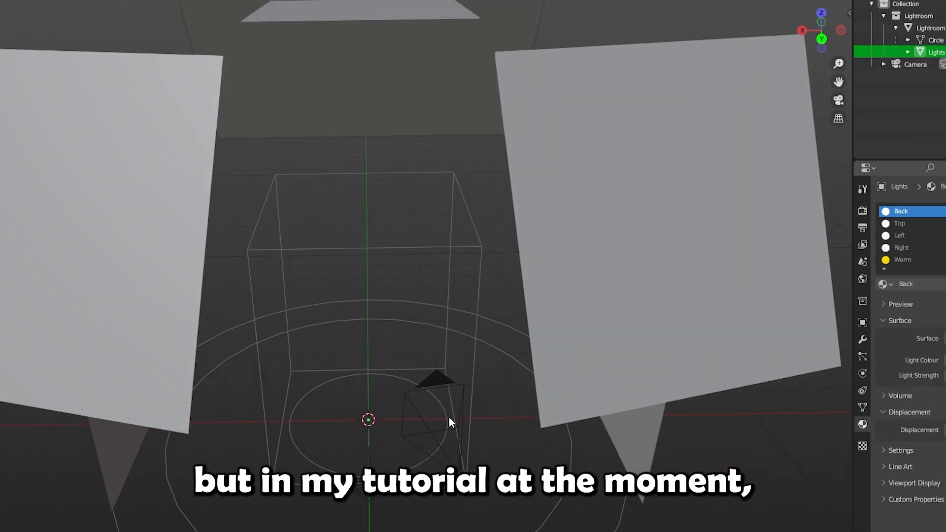
scroll(450, 419, "down", 3)
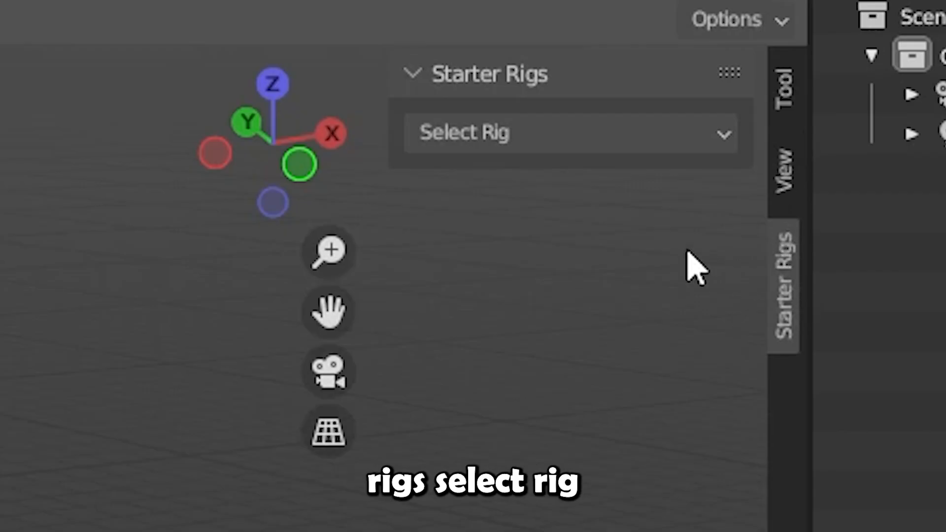
Append the Starter Blocky Rig from Starter Rigs to the scene and turn off Lock Object Modes
left_click(555, 137)
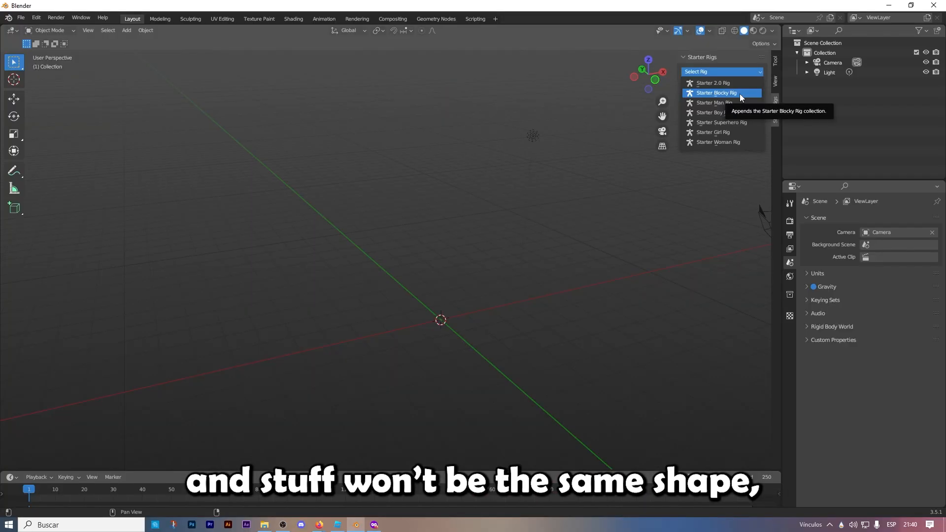
left_click(740, 94)
middle_click_drag(554, 255, 477, 246)
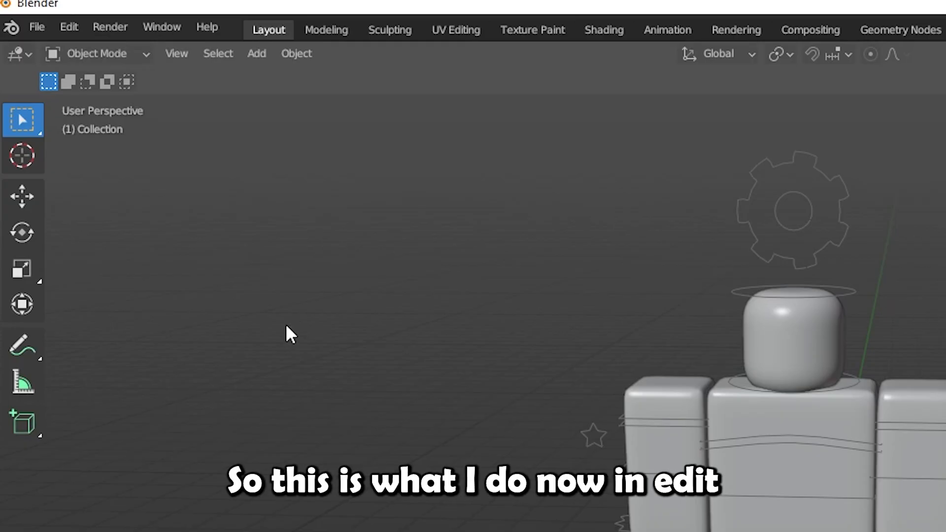
left_click(69, 27)
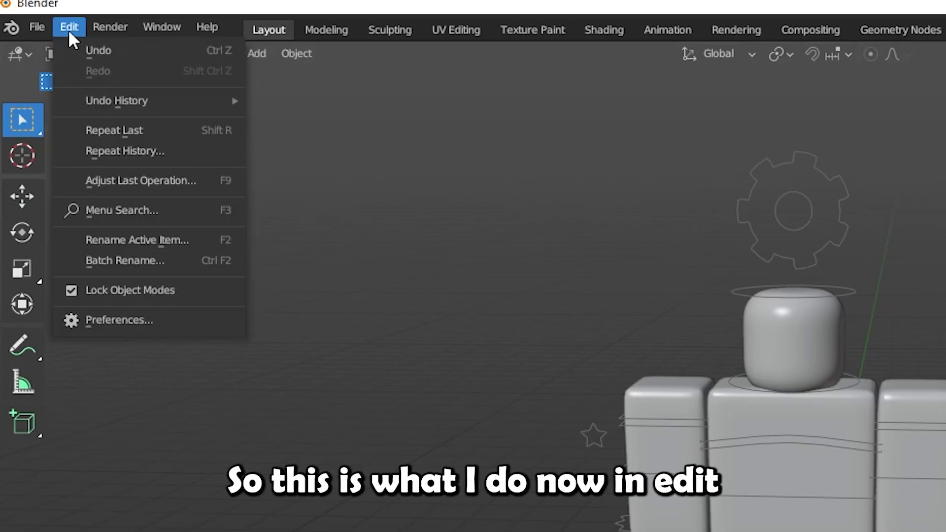
left_click(70, 291)
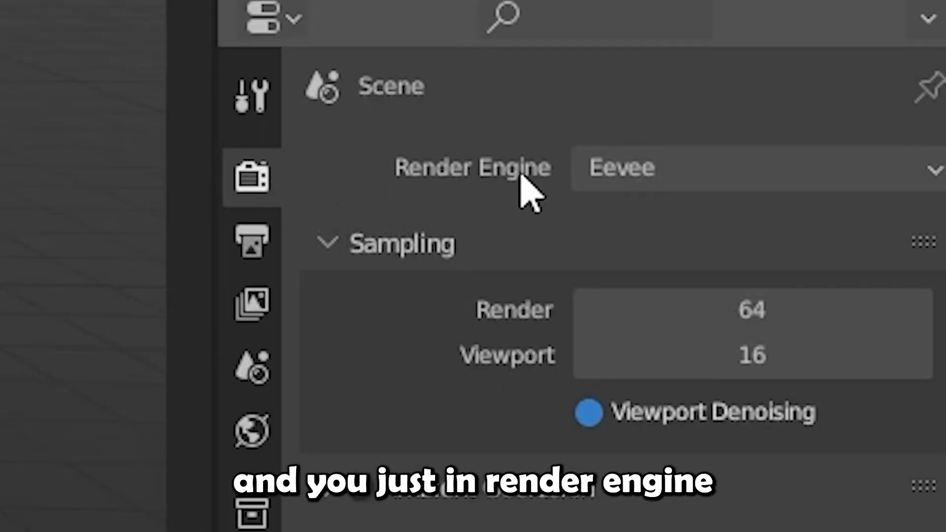
Set the render engine to Cycles with GPU Compute as the device
left_click(722, 175)
left_click(651, 326)
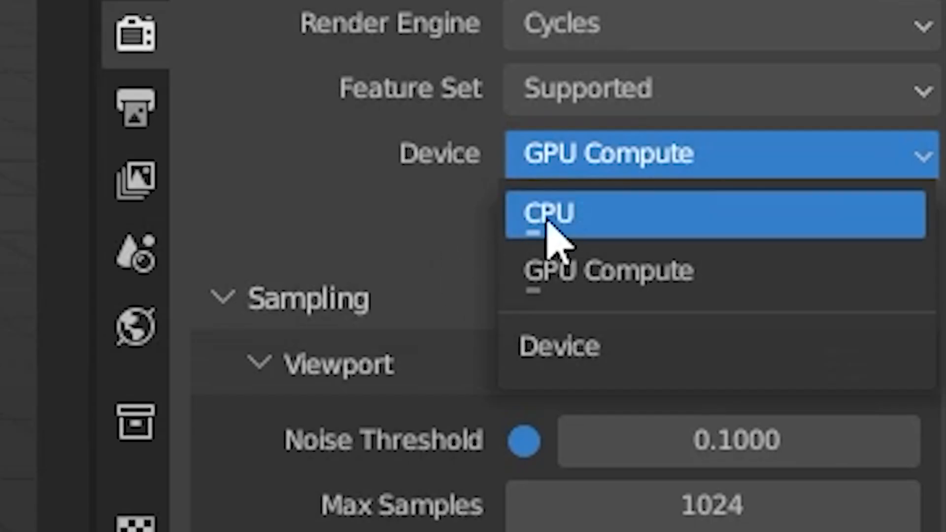
left_click(553, 232)
left_click(579, 157)
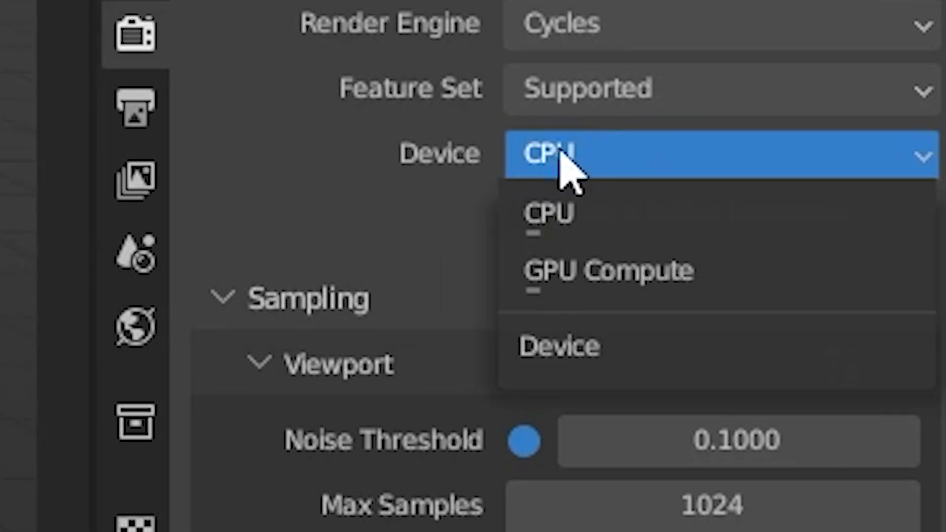
left_click(604, 271)
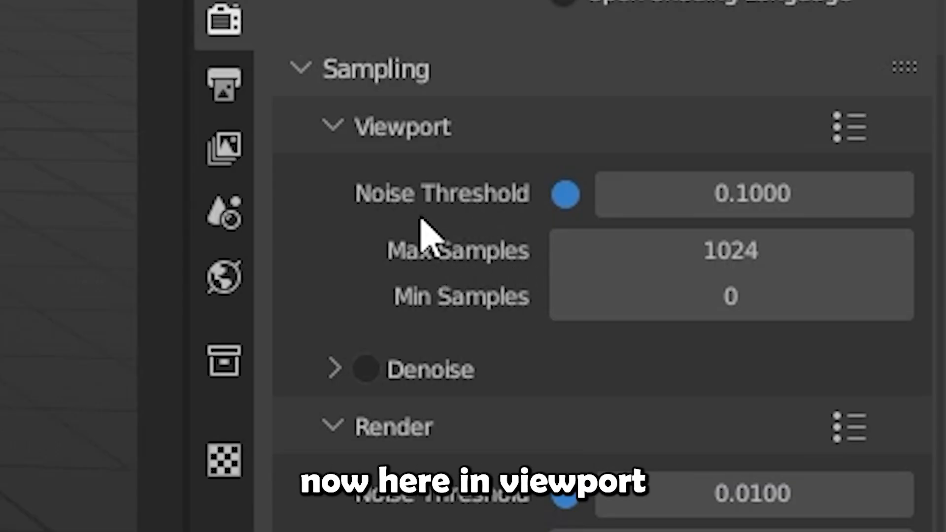
Set Max Samples to 2000 for both the viewport and the final render
left_click(650, 266)
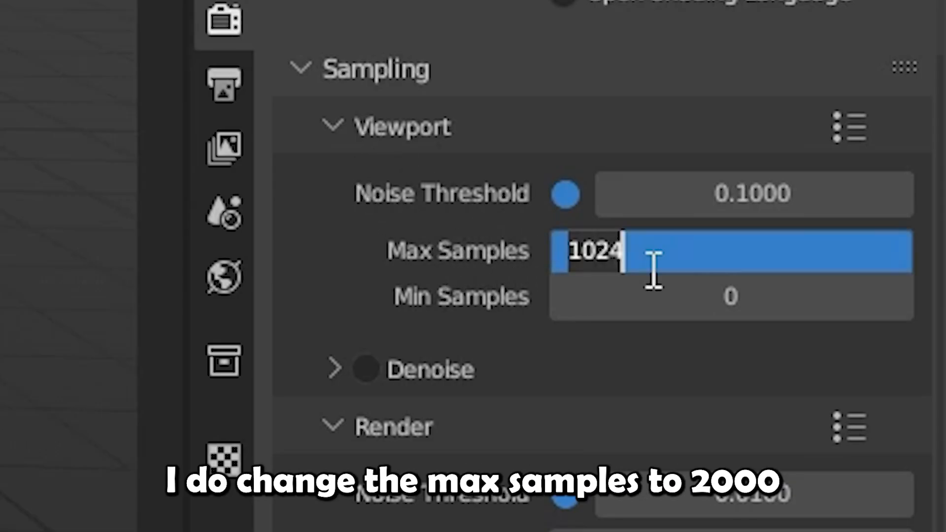
type("2000")
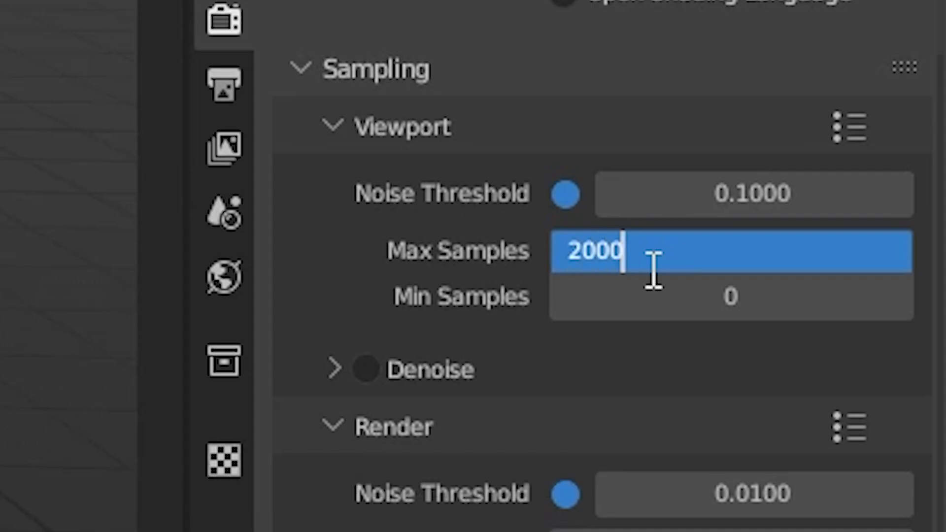
key("Return")
left_click(765, 359)
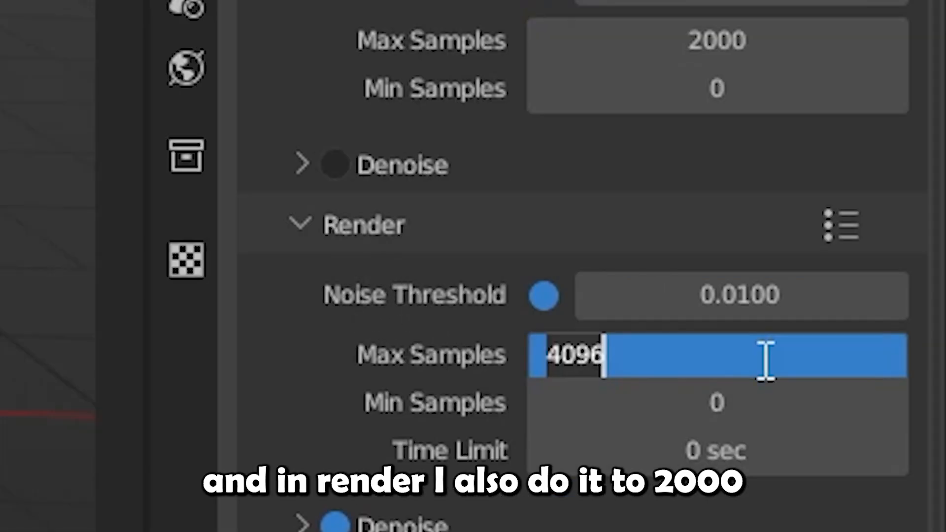
type("2000")
key("Return")
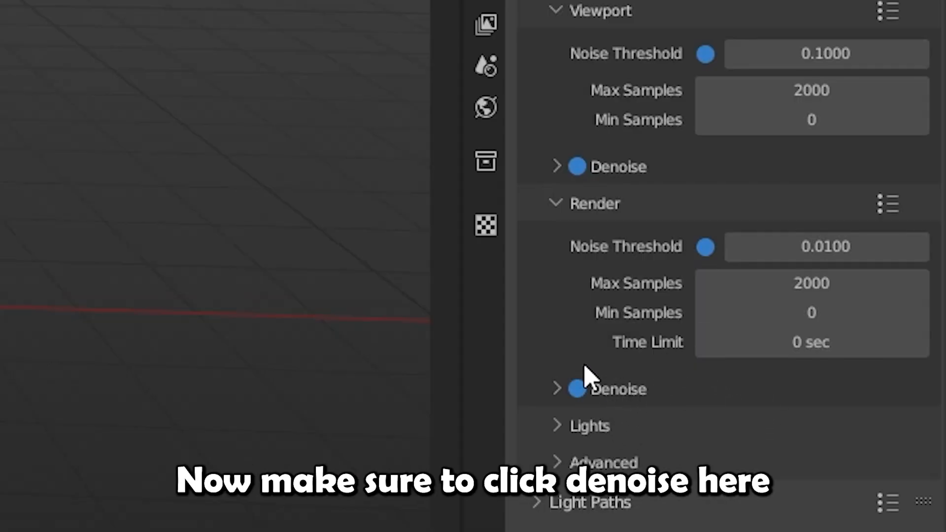
Turn off viewport denoising, collapse its options, and look through the remaining render settings down to Film
left_click(573, 166)
left_click(577, 168)
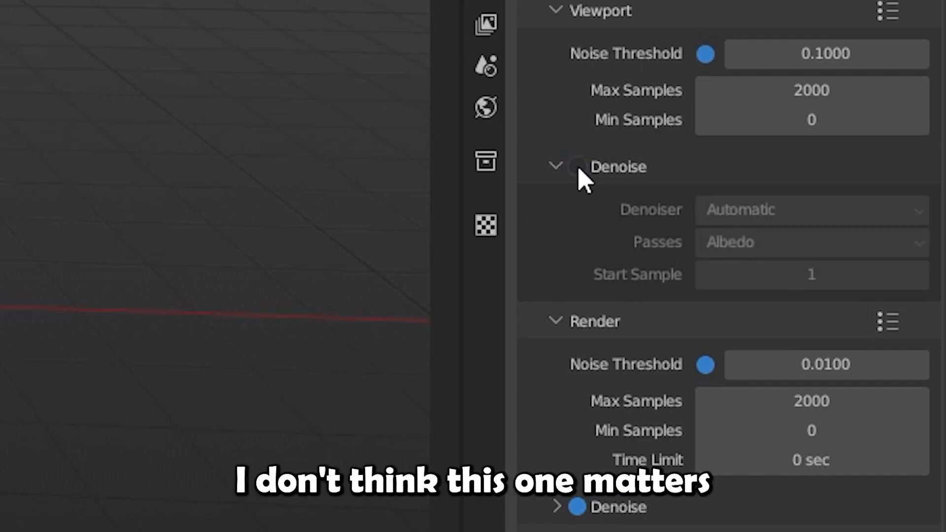
left_click(557, 168)
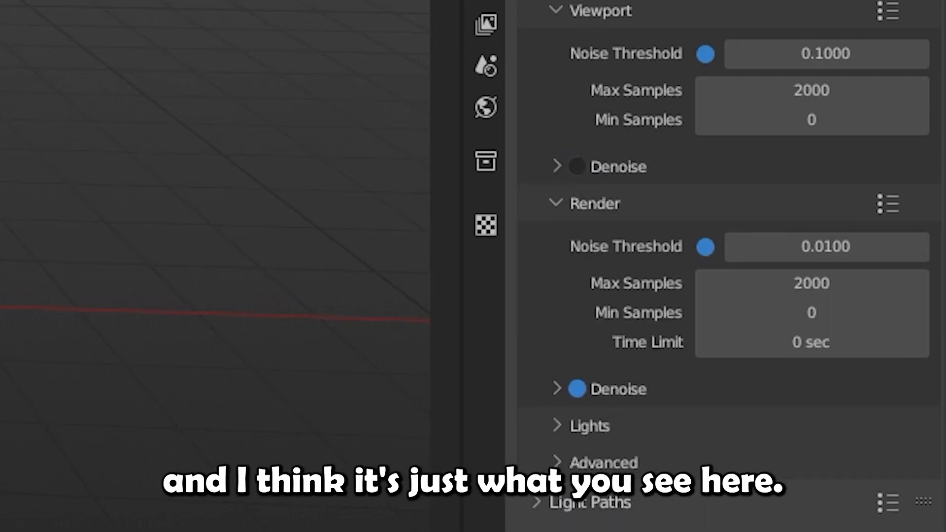
scroll(569, 174, "down", 2)
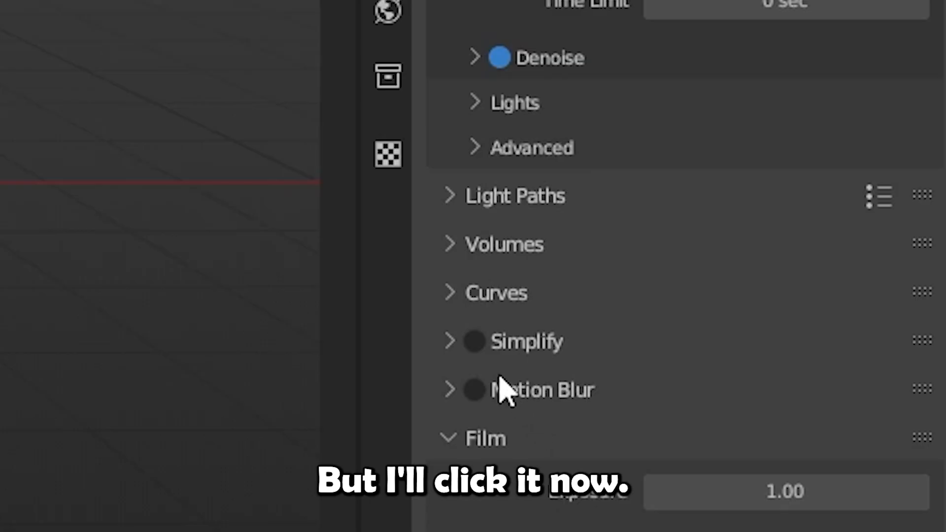
scroll(500, 382, "down", 5)
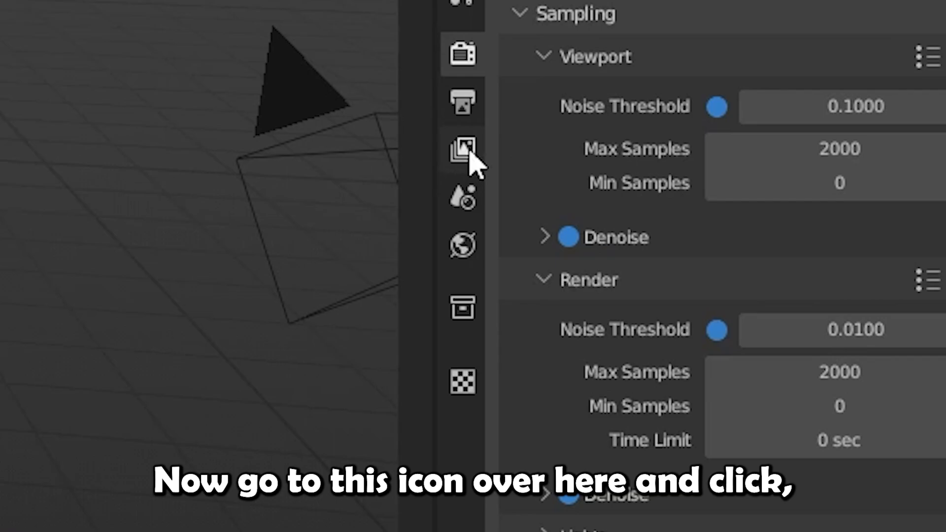
Open the view layer properties and enable the Denoising Data pass
left_click(471, 155)
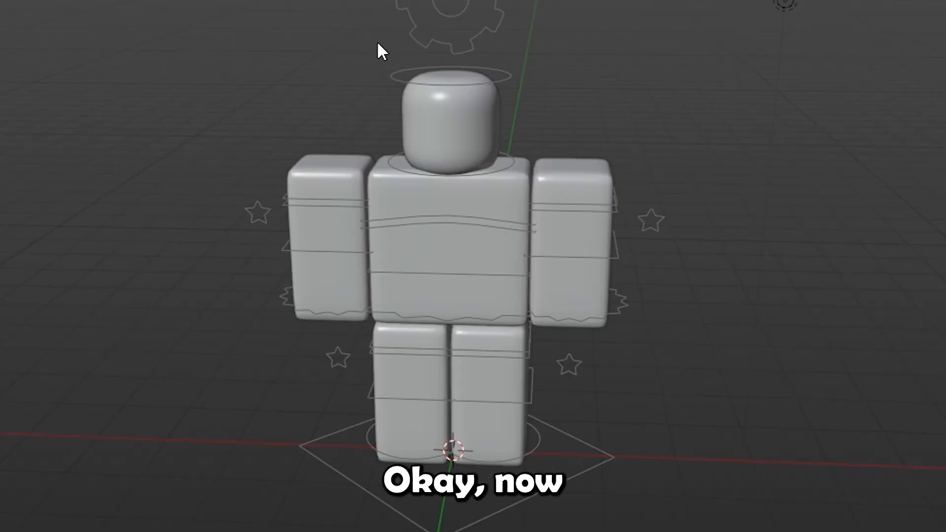
Select the rig's head and show its material nodes in the Shading workspace
left_click(460, 110)
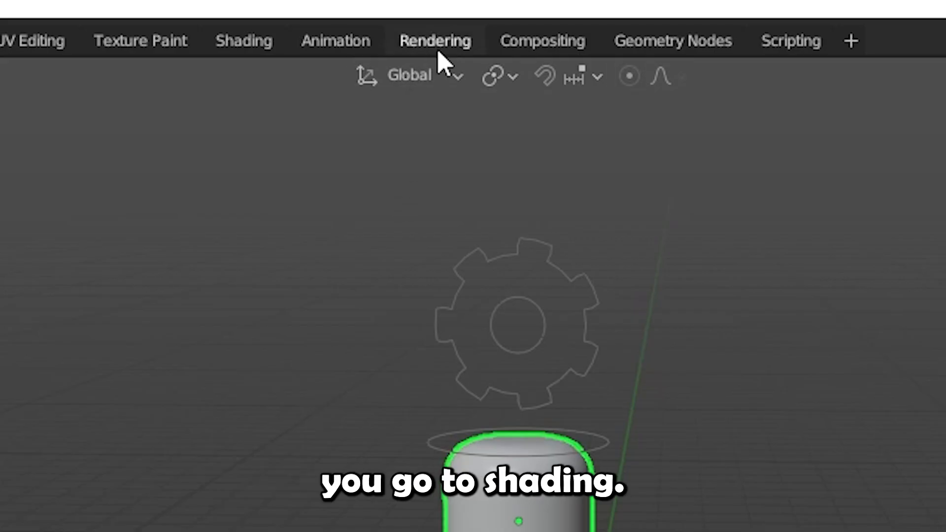
left_click(255, 41)
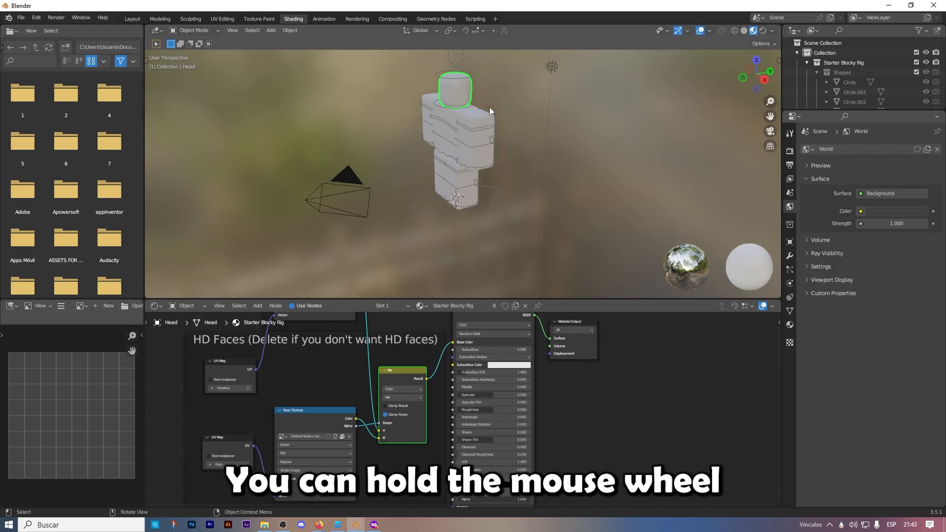
middle_click_drag(490, 111, 352, 101)
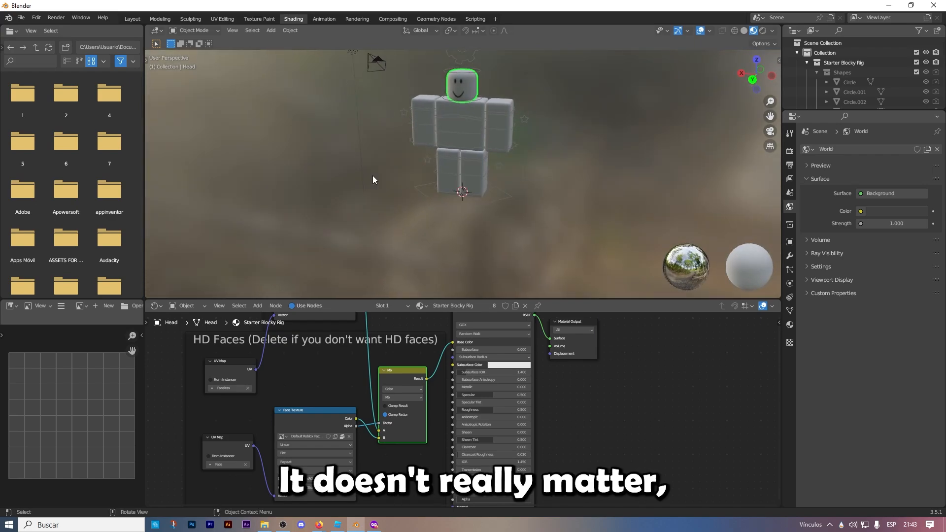
middle_click_drag(374, 368, 393, 417)
left_click(468, 124)
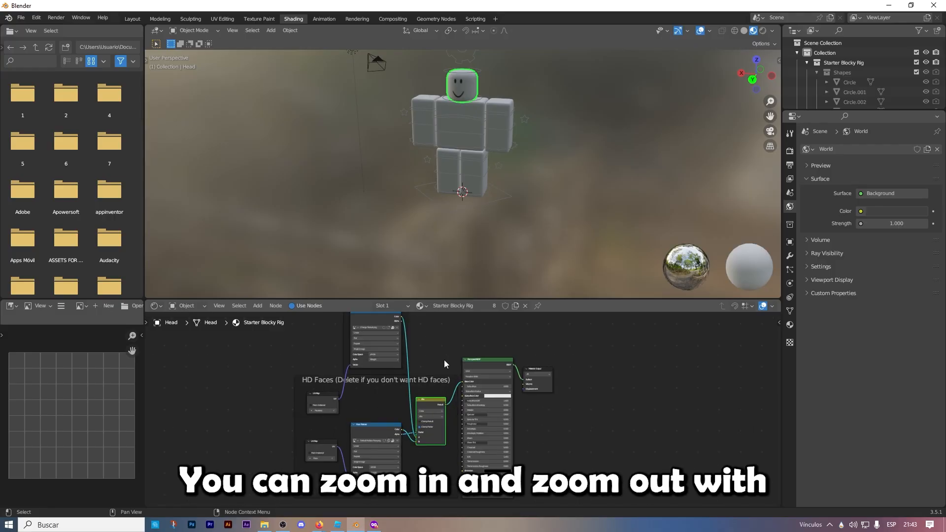
Replace the image in the Main Texture node with the exported avatar texture Handle1_diff.png
scroll(444, 360, "down", 2)
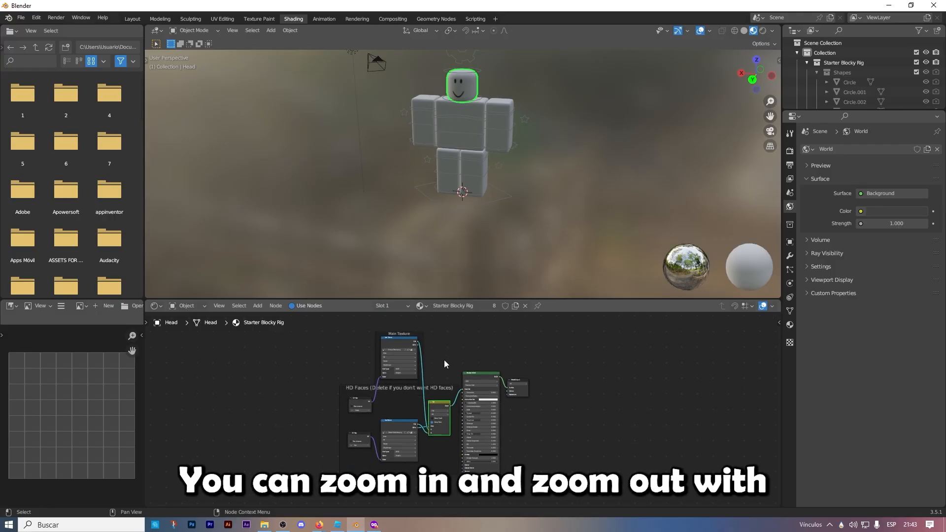
scroll(445, 359, "up", 2)
scroll(403, 344, "up", 3)
middle_click_drag(435, 346, 486, 405)
scroll(458, 374, "up", 6)
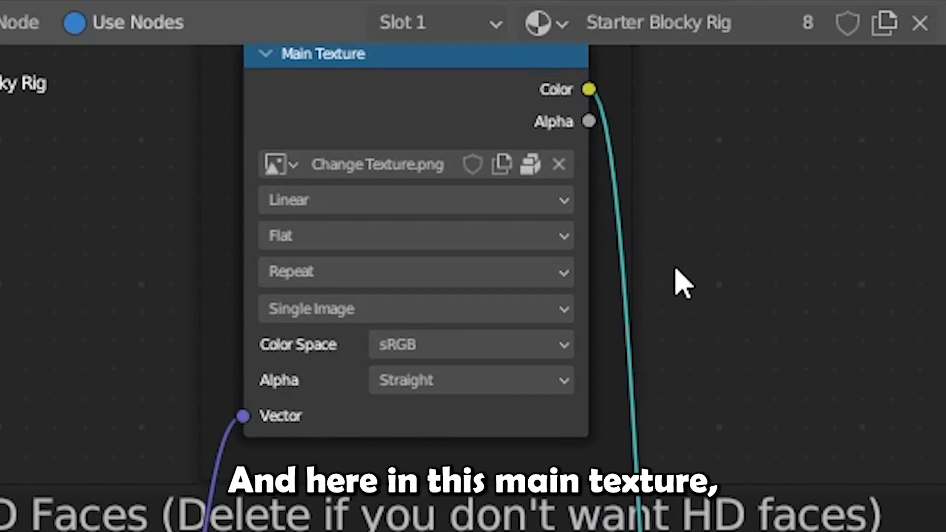
middle_click_drag(458, 374, 475, 403)
scroll(583, 249, "up", 1)
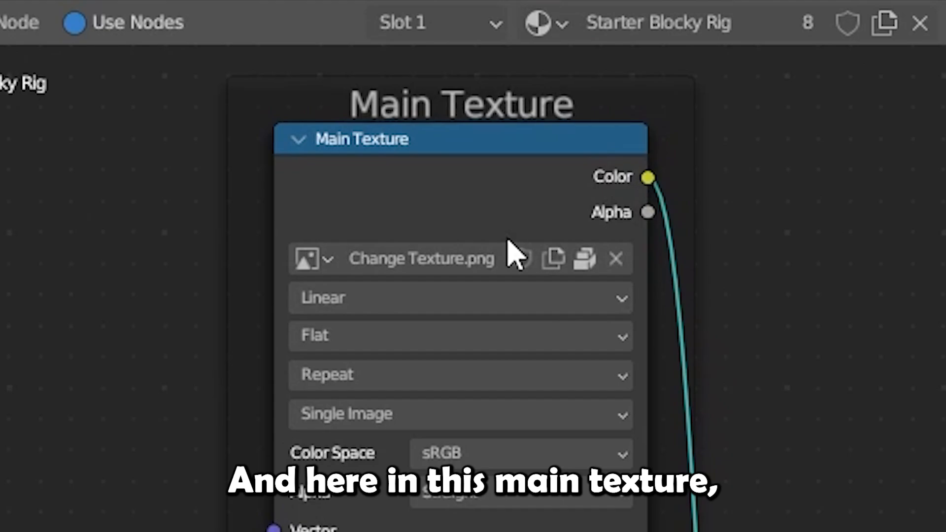
left_click(617, 259)
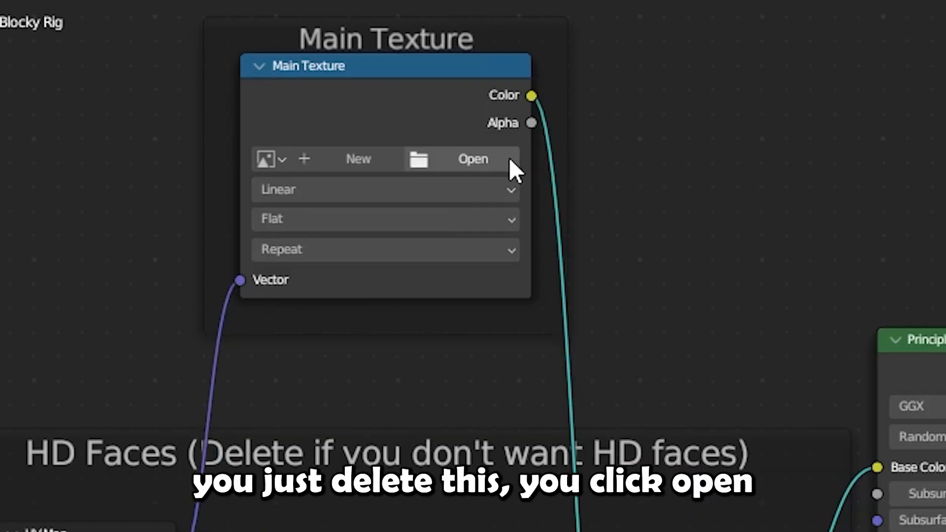
left_click(492, 159)
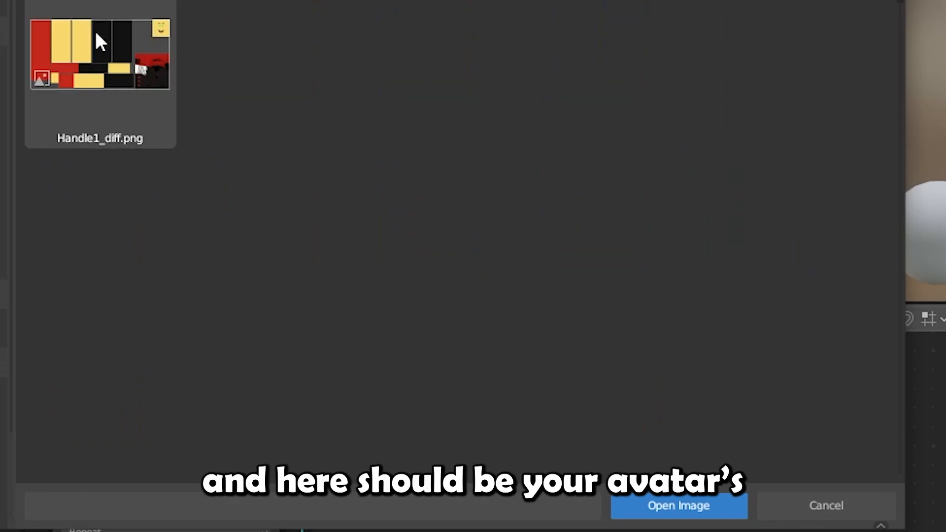
double_click(111, 75)
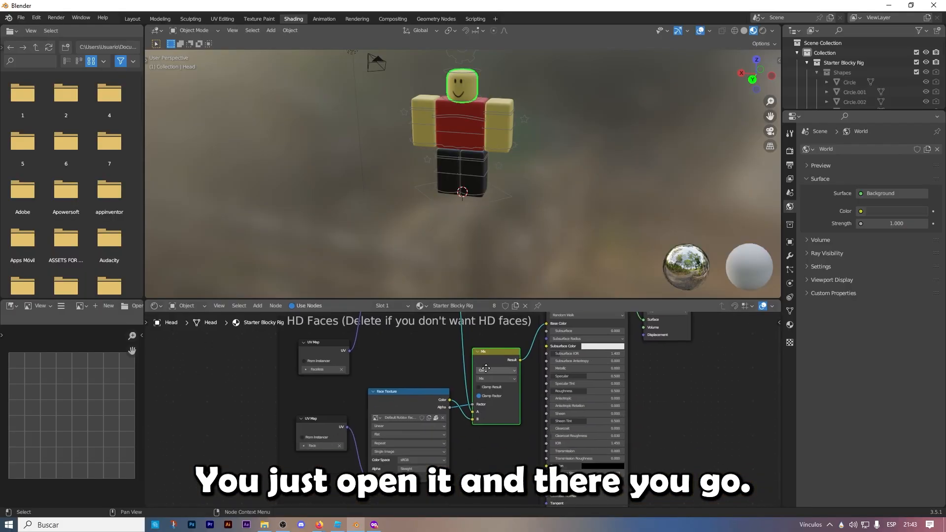
Try to clear the default Roblox face image from the Face Texture node
middle_click_drag(469, 425, 469, 397)
scroll(443, 416, "up", 4)
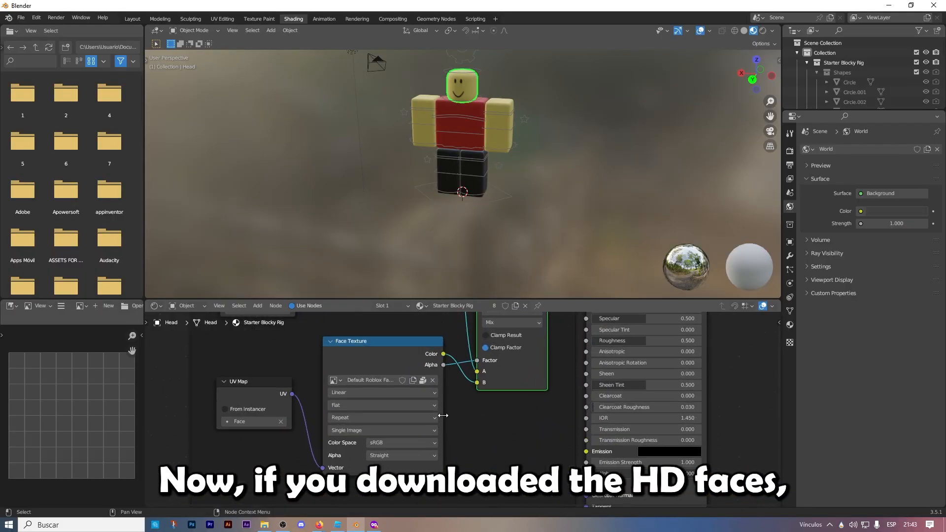
left_click(433, 382)
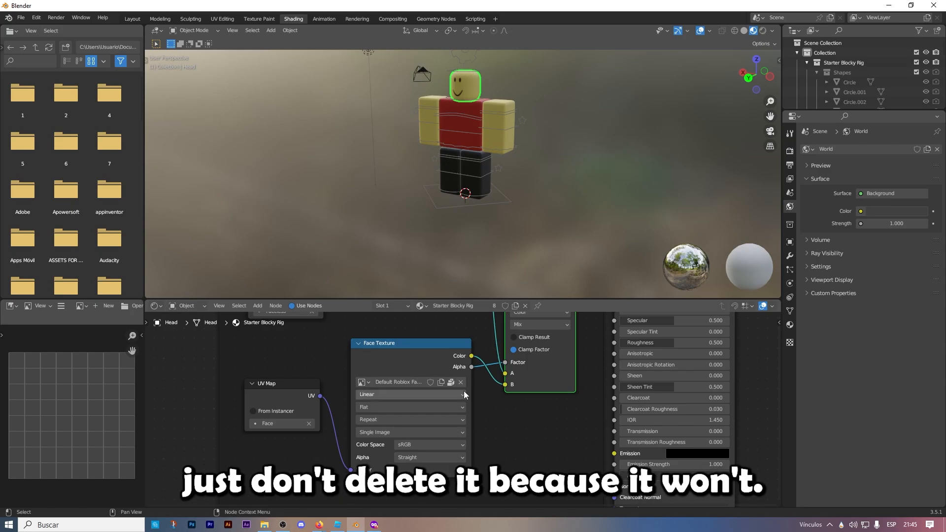
Set the UV Map node that feeds the Face Texture to Faceless
middle_click_drag(486, 183, 444, 283)
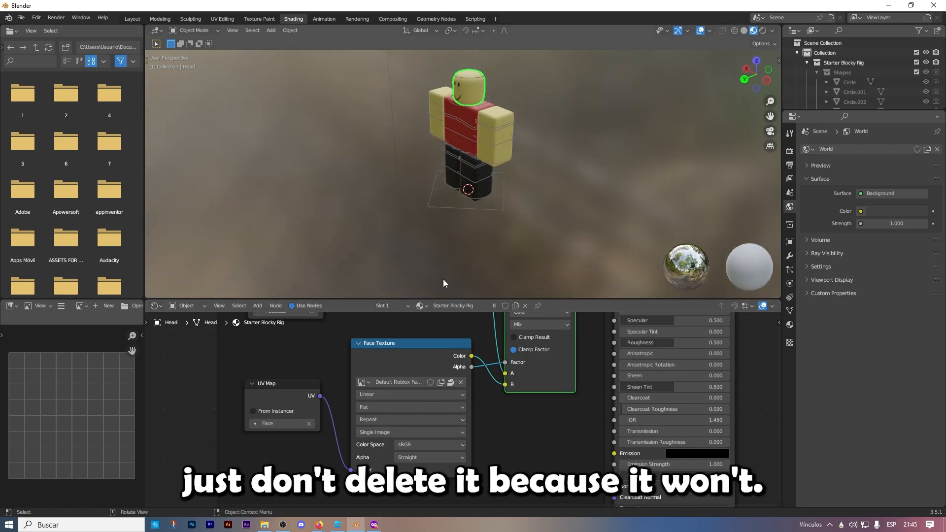
middle_click_drag(463, 330, 463, 439)
scroll(480, 414, "down", 2)
middle_click_drag(488, 402, 476, 327)
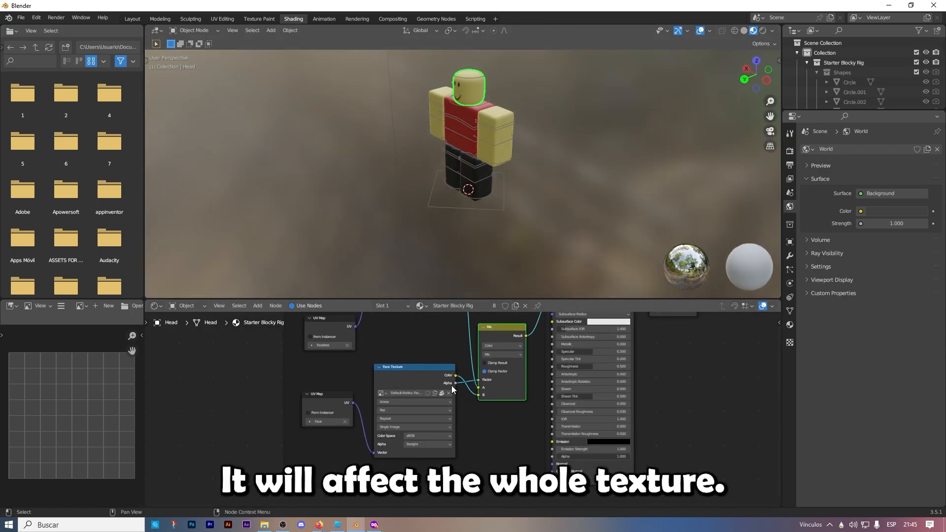
scroll(460, 400, "up", 2)
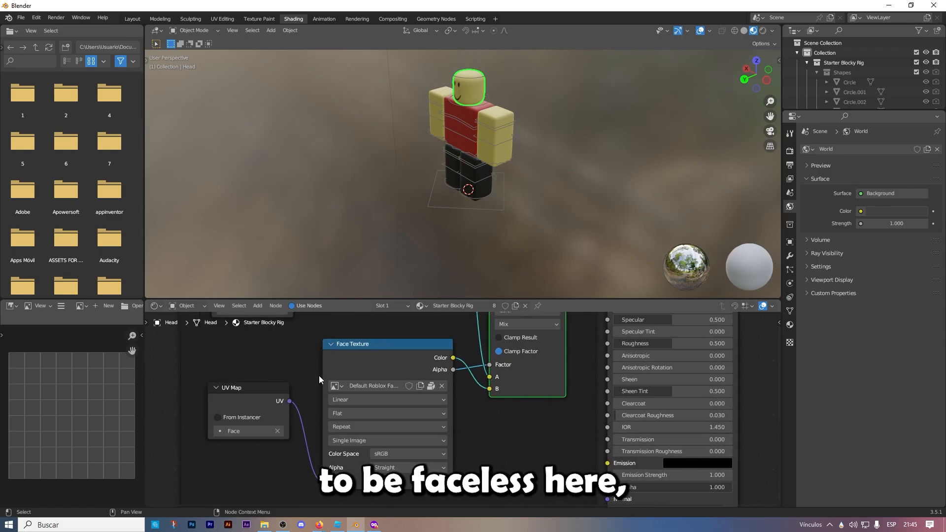
left_click(258, 427)
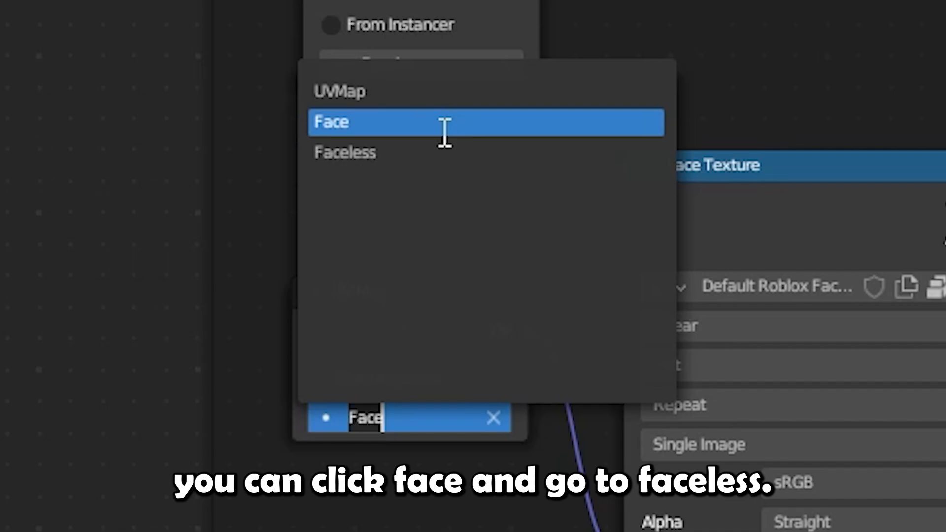
left_click(422, 155)
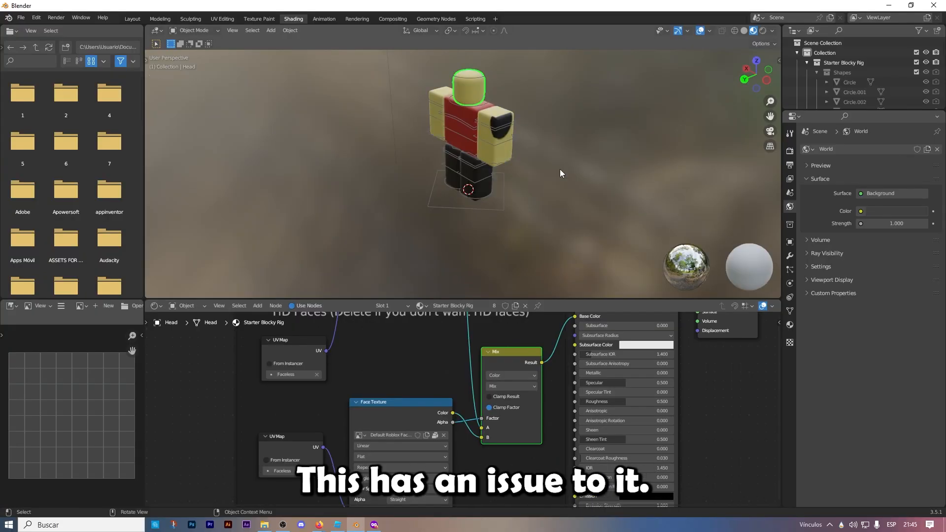
Return to the Layout workspace and move around the character with walk navigation to inspect its arms
middle_click_drag(561, 172, 494, 182)
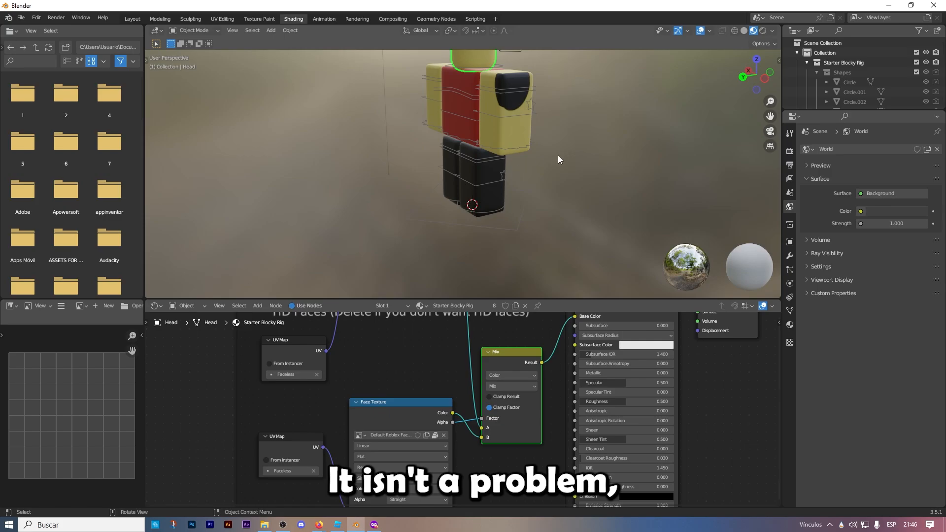
middle_click_drag(557, 155, 442, 143)
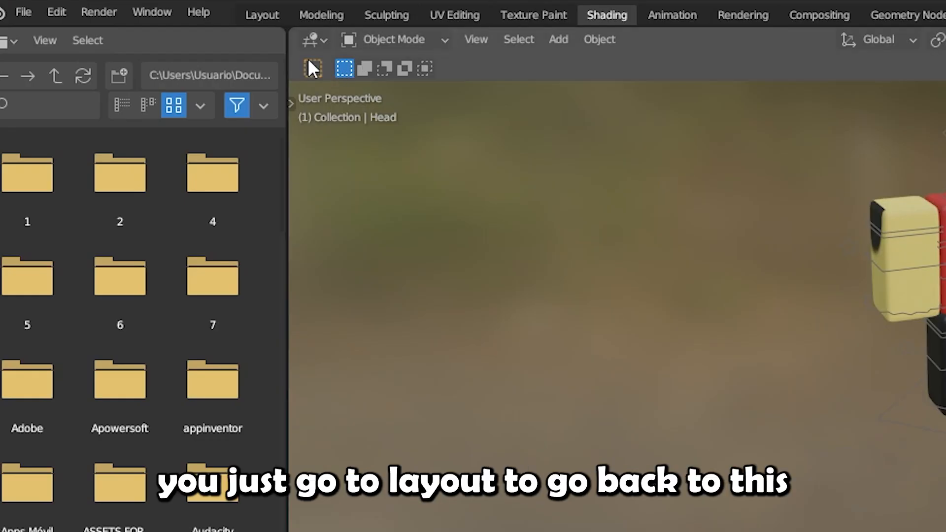
left_click(263, 18)
mouse_move(413, 171)
middle_mouse_down()
mouse_move(398, 161)
mouse_move(411, 168)
middle_mouse_up()
key("shift+f")
key("w")
key("a")
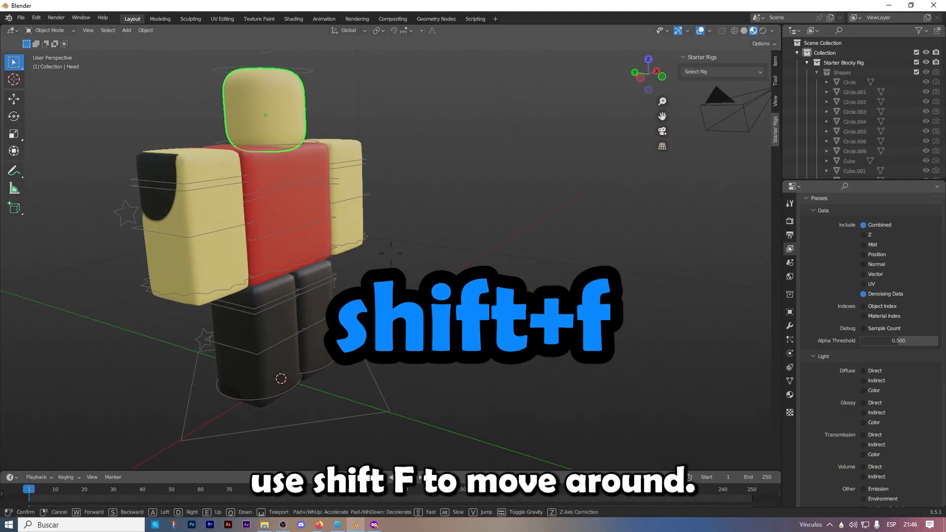
key("d")
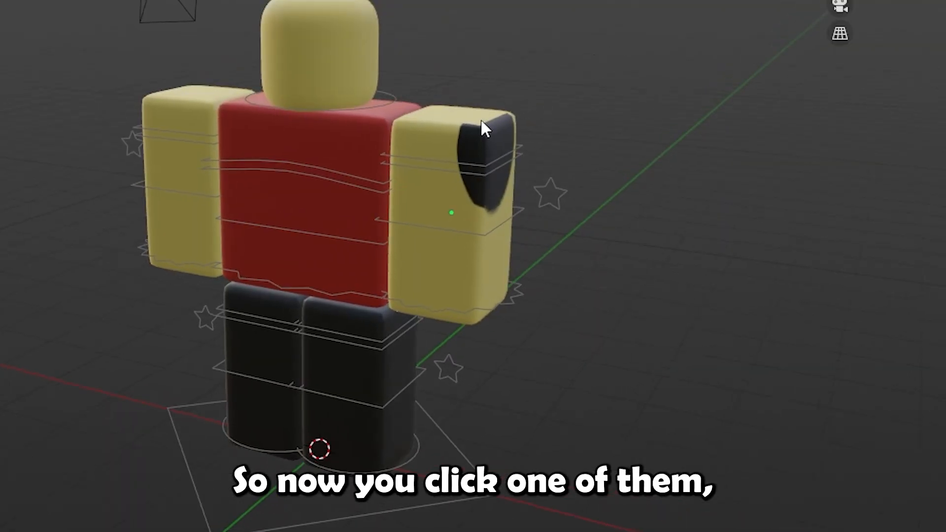
Remove the Starter Blocky Rig material from the left arm and give the arm a new material
left_click(513, 169)
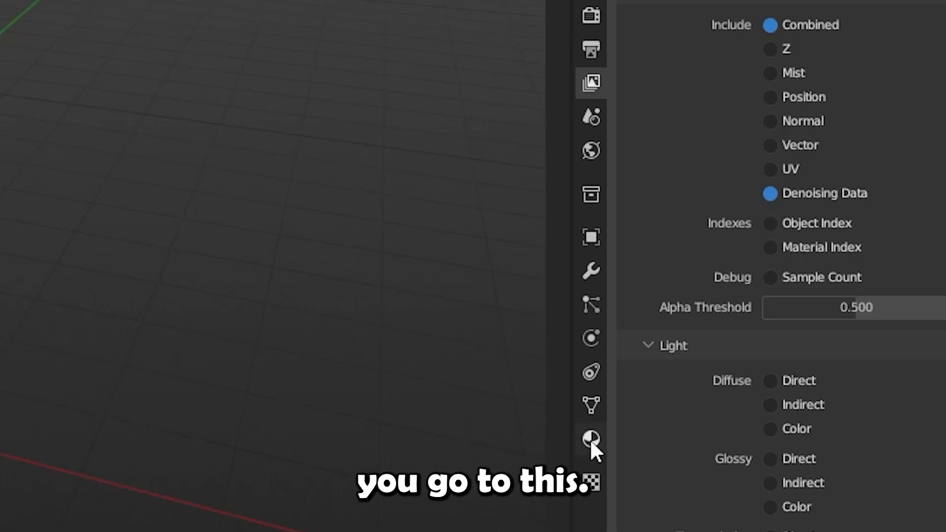
left_click(593, 441)
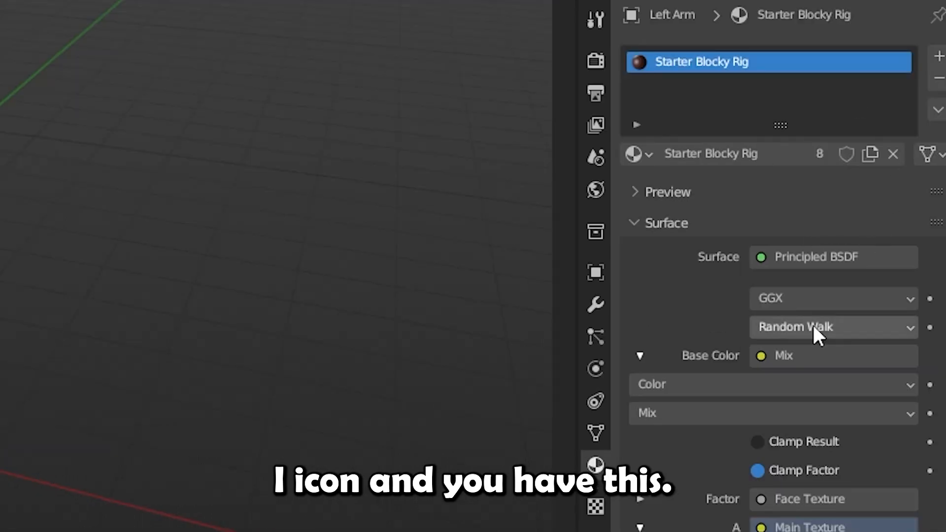
left_click(893, 154)
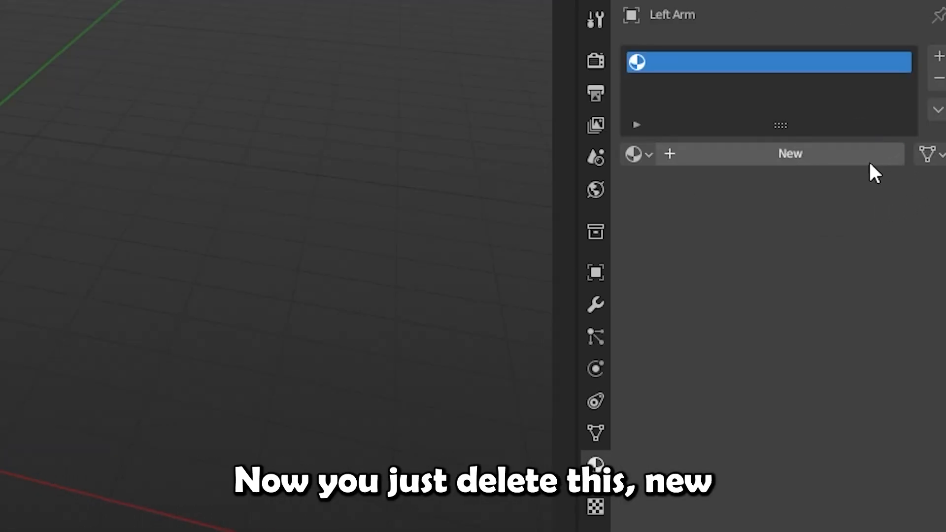
left_click(848, 156)
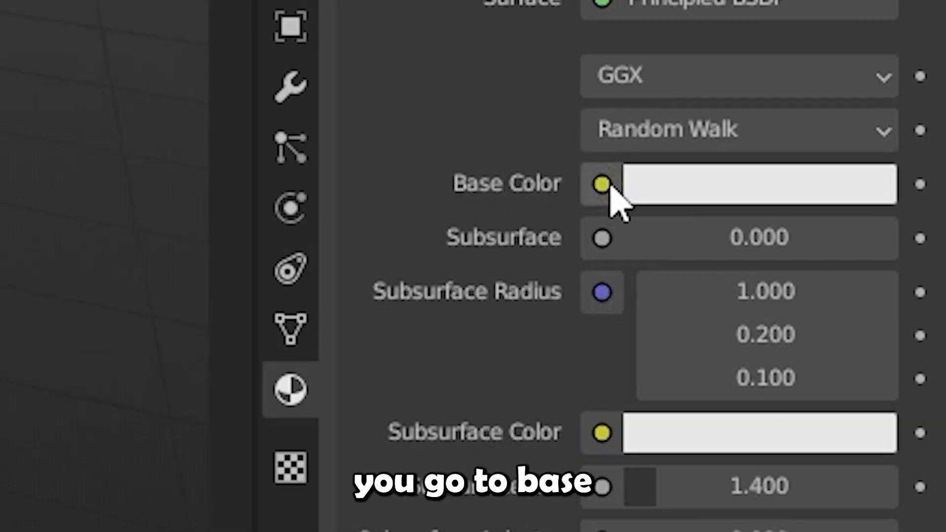
Assign an Image Texture to the left arm material's Base Color and load Handle1_diff.png into it
left_click(761, 356)
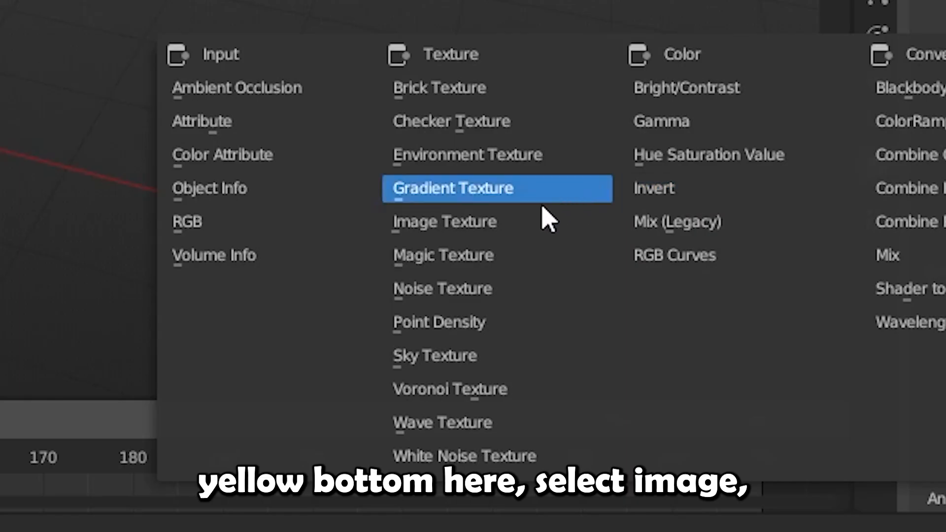
left_click(524, 224)
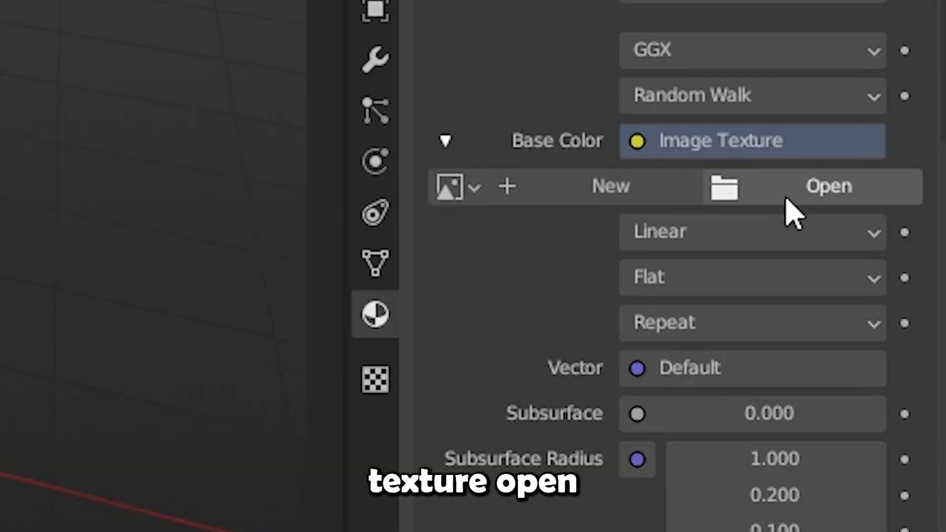
left_click(782, 198)
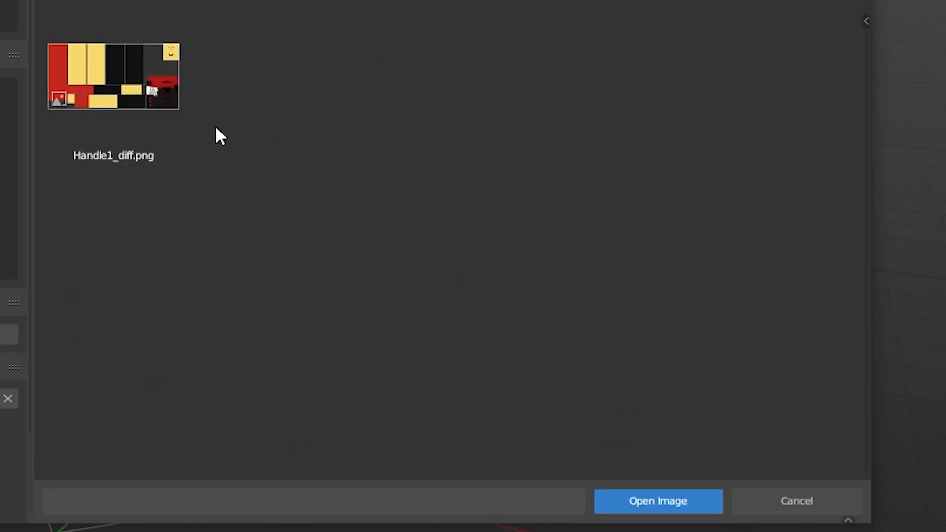
double_click(148, 81)
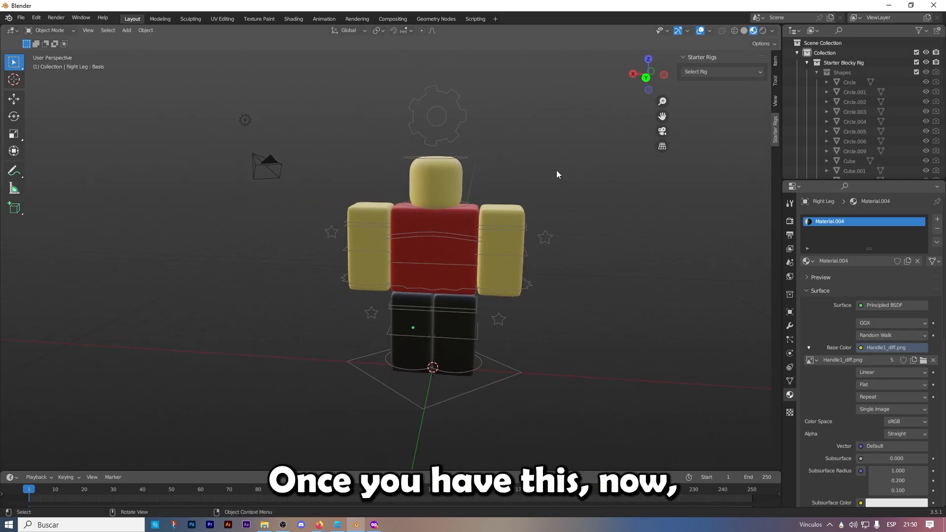
Start a Wavefront (.obj) (legacy) import and choose accs.obj as the accessories file
left_click(20, 18)
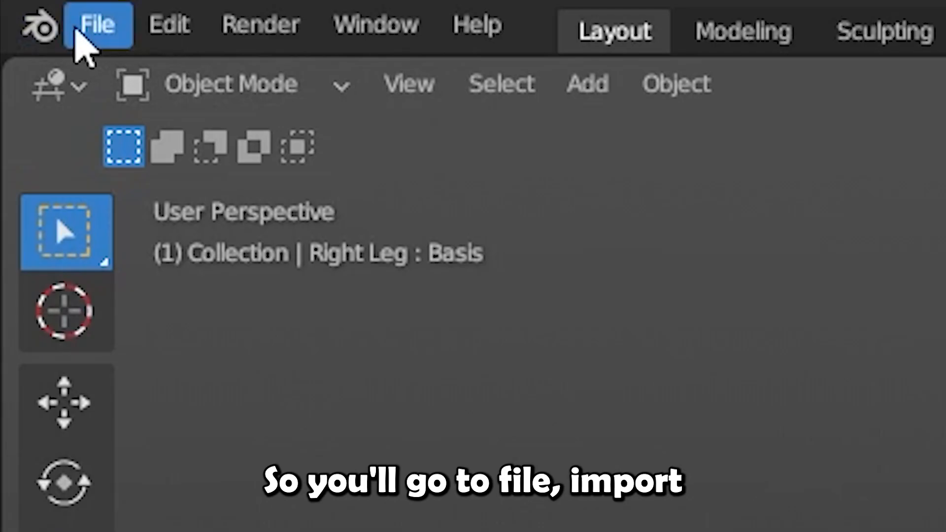
left_click(20, 18)
mouse_move(61, 157)
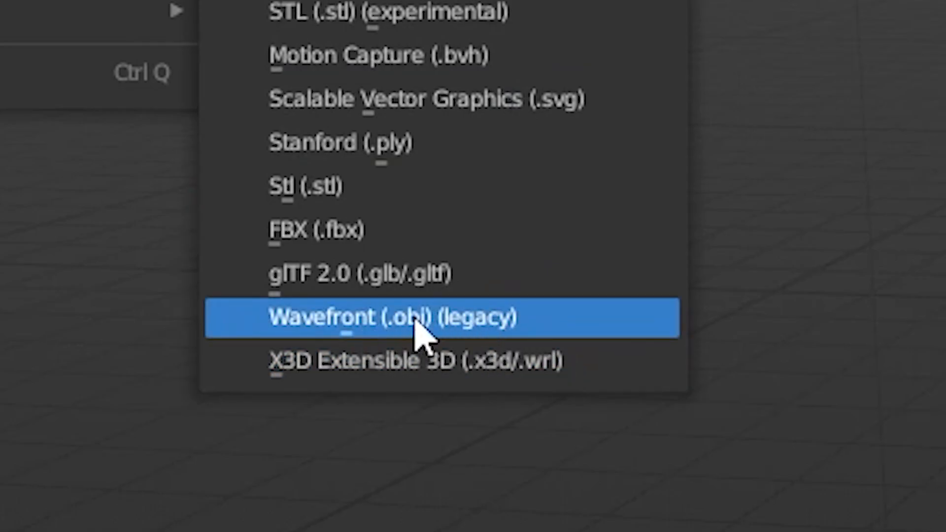
left_click(415, 323)
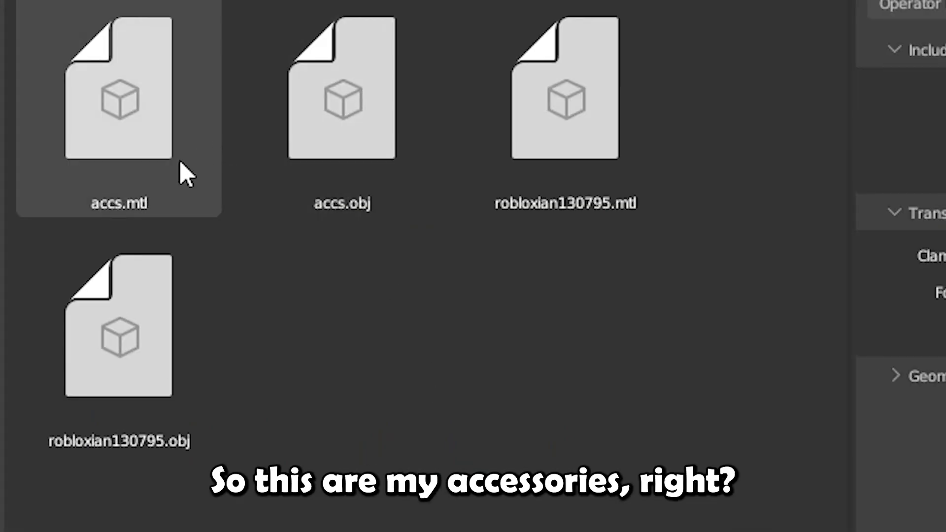
left_click(177, 187)
left_click(334, 163, "shift")
left_click(353, 272)
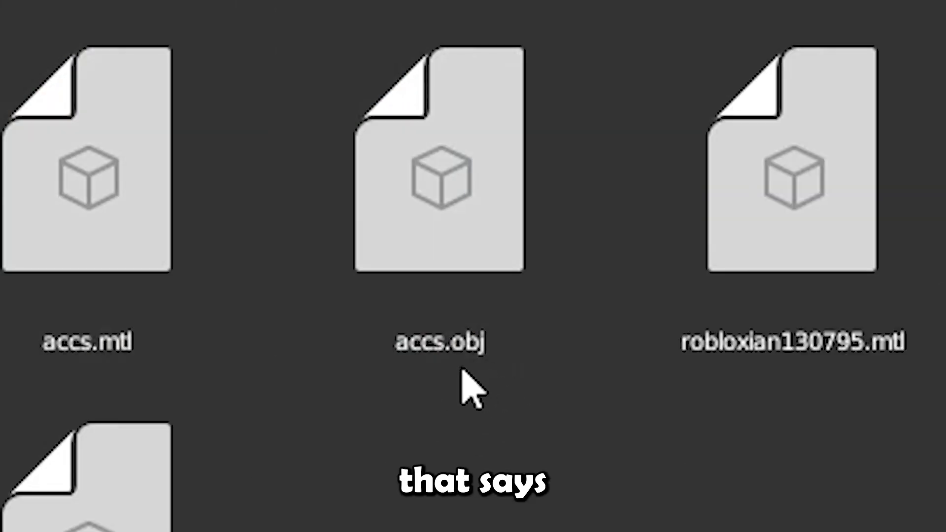
left_click(454, 268)
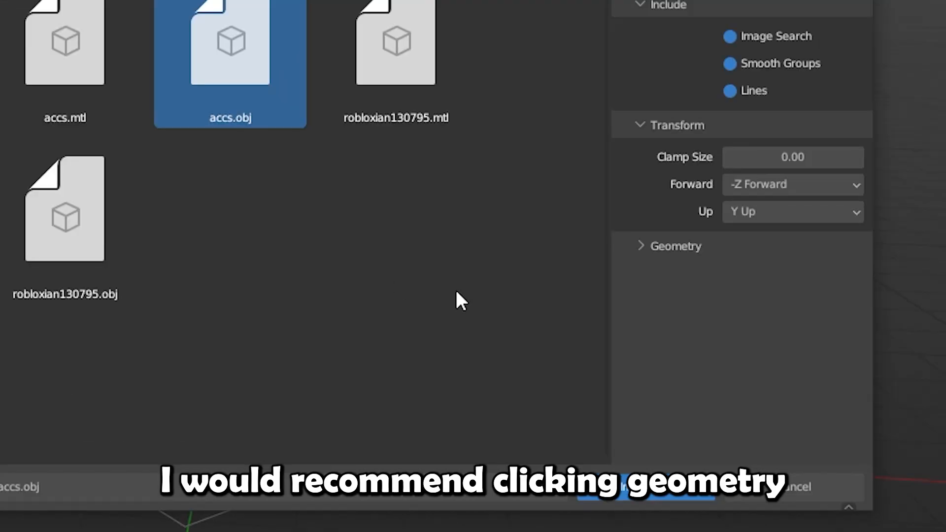
Enable Split by Group in the import's Geometry options and import the accessories
left_click(671, 249)
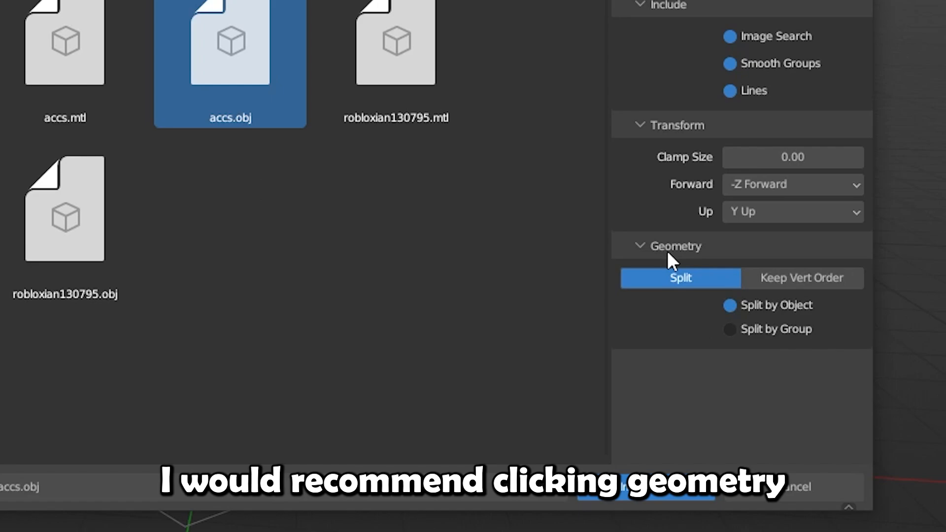
left_click(735, 330)
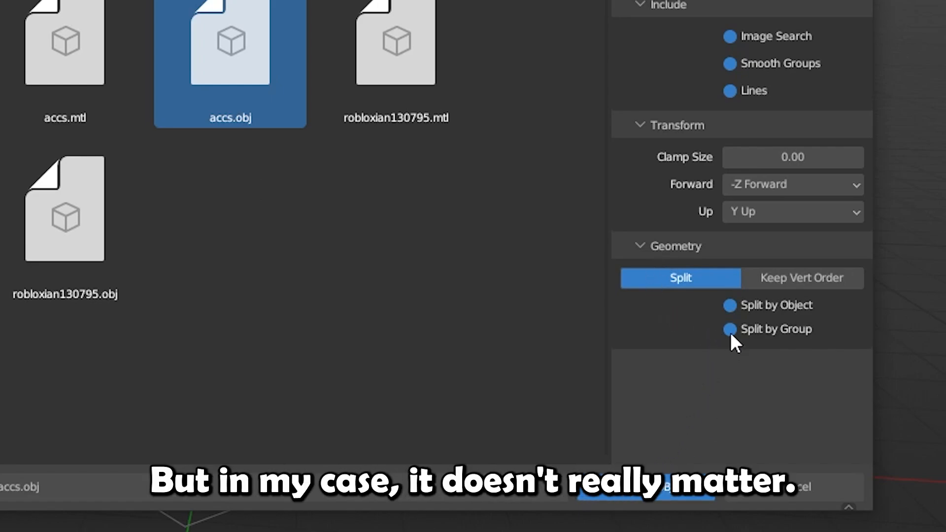
left_click(676, 497)
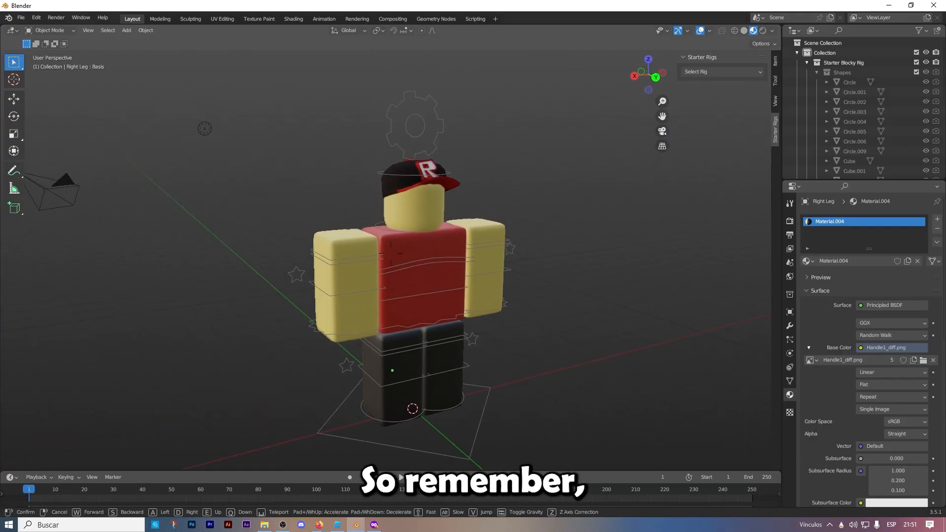
Move around the character with walk navigation to inspect how the imported cap sits on the head
key("a")
key("d")
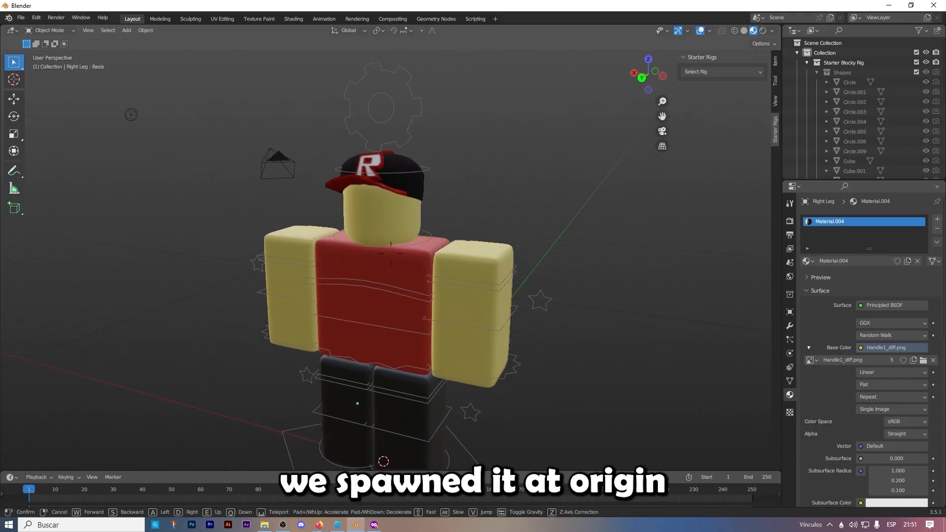
key("s")
left_click(460, 164)
key("shift+grave")
key("a")
key("w")
left_click(403, 141)
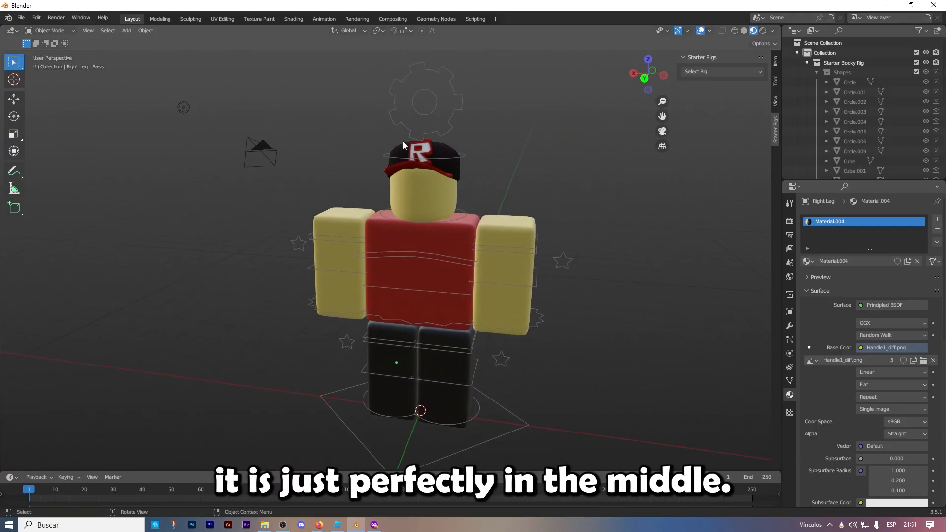
scroll(468, 173, "up", 2)
Select the Blocky Rig armature and switch it to Pose Mode
left_click(508, 243)
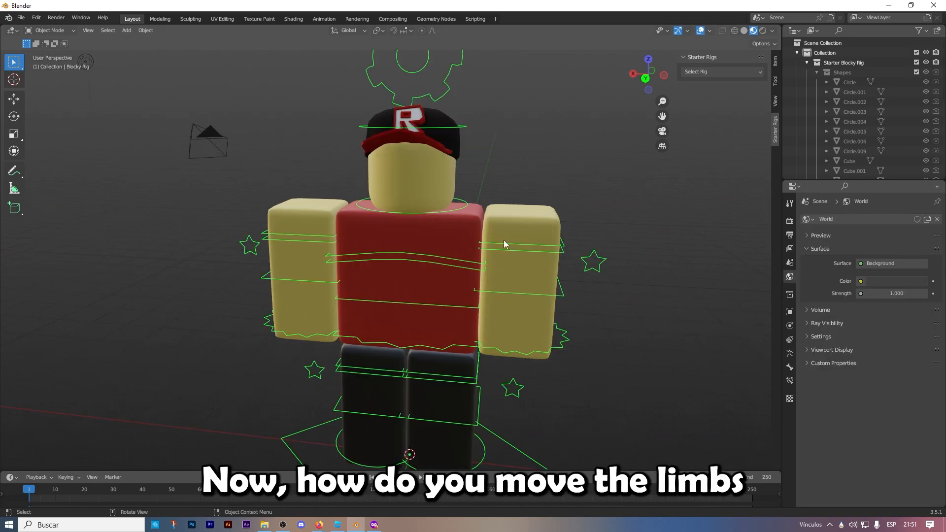
left_click(501, 248)
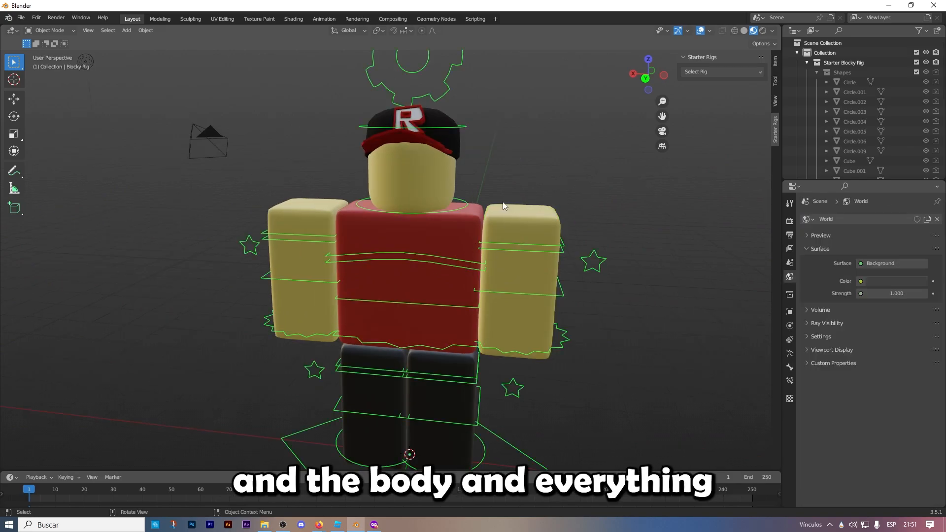
left_click(525, 177)
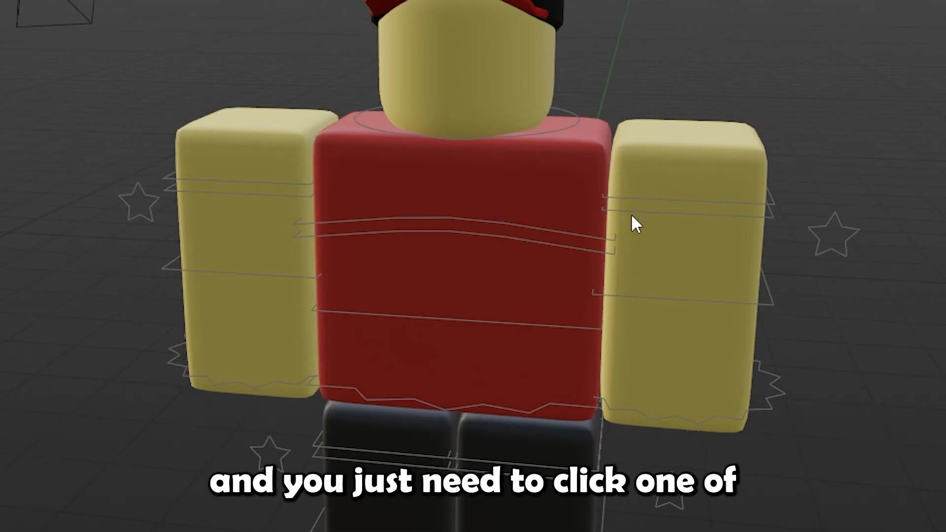
left_click(544, 238)
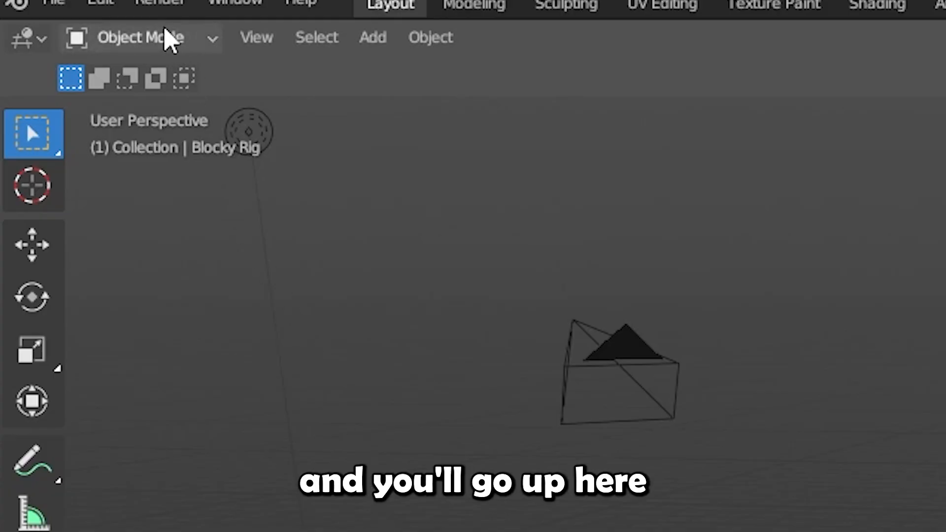
left_click(143, 37)
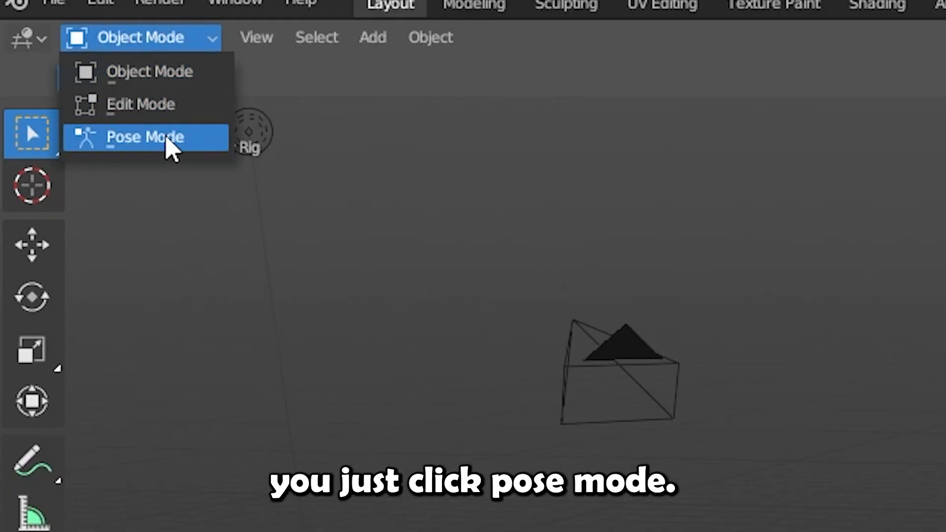
left_click(166, 140)
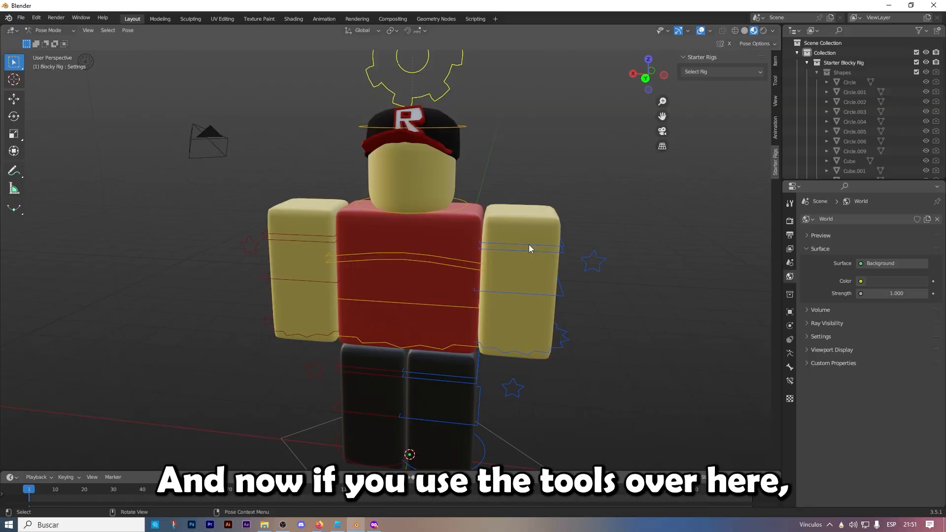
Try rotating the left upper arm bone with the Rotate tool, and undo the rotation
left_click(529, 248)
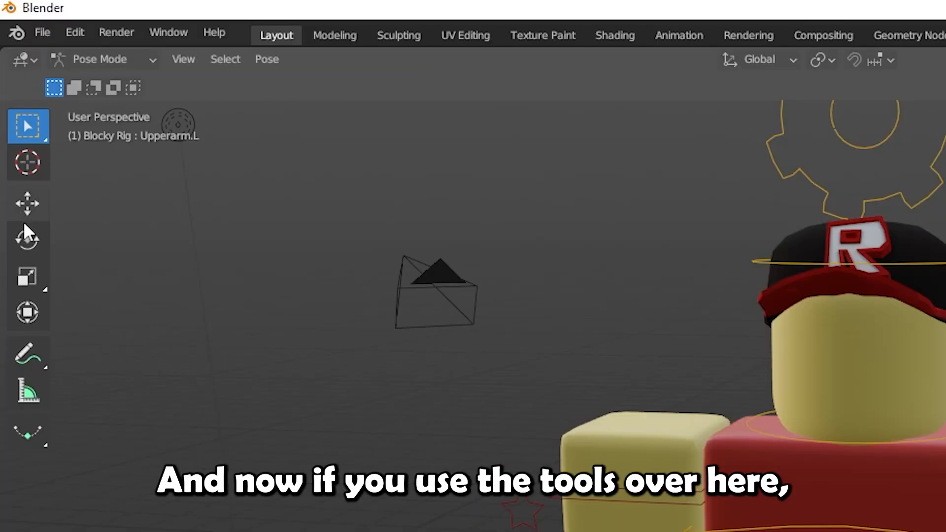
left_click(14, 116)
left_click_drag(515, 234, 563, 163)
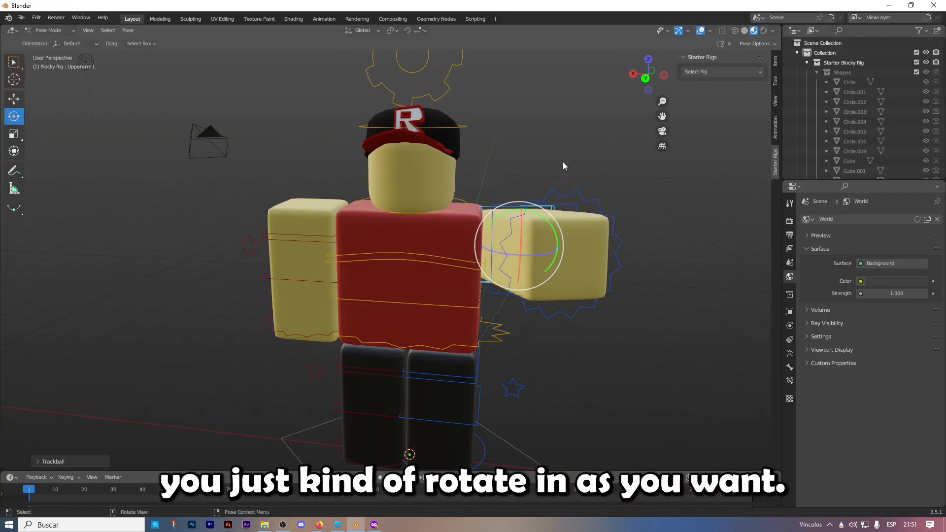
key("ctrl+z")
key("ctrl+z")
Try rotating the head bone to check whether the cap follows it, and undo the rotation
left_click(465, 199)
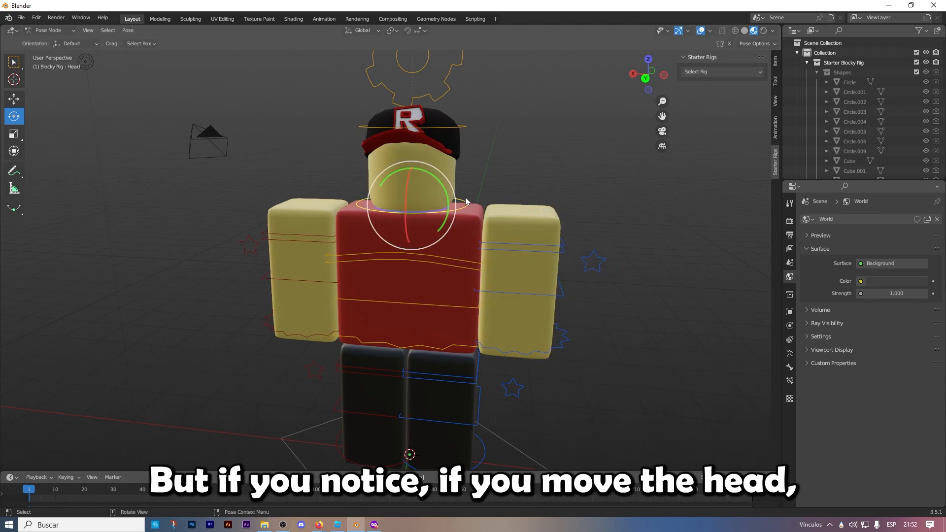
left_click_drag(447, 189, 449, 177)
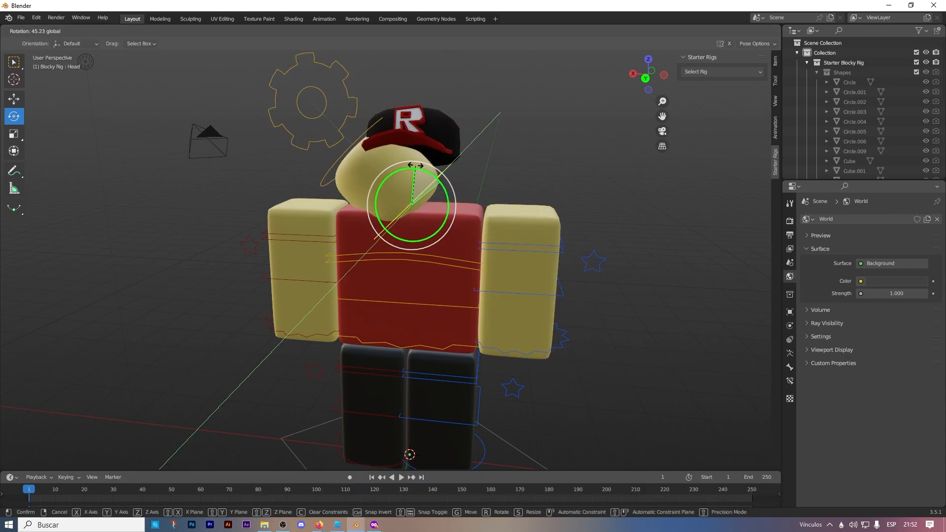
mouse_move(560, 197)
left_mouse_down()
mouse_move(498, 197)
mouse_move(574, 207)
mouse_move(562, 187)
left_mouse_up()
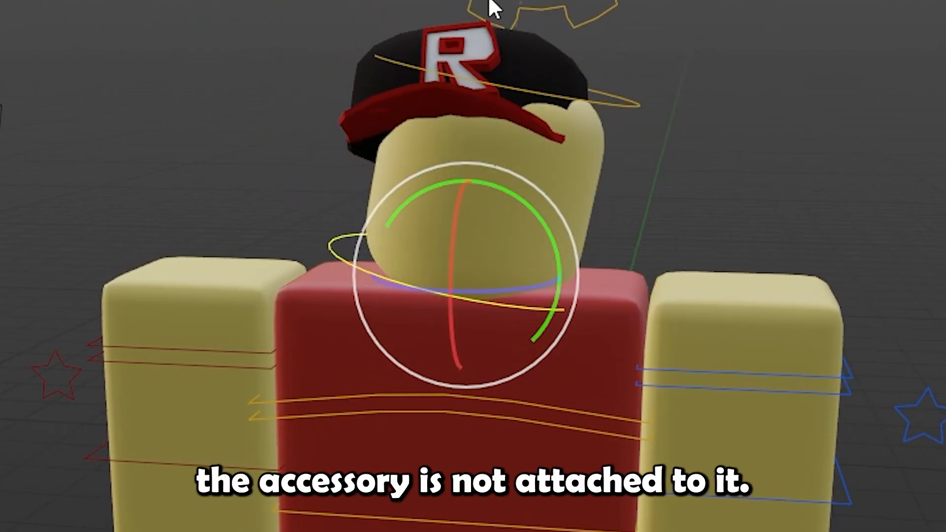
key("ctrl+z")
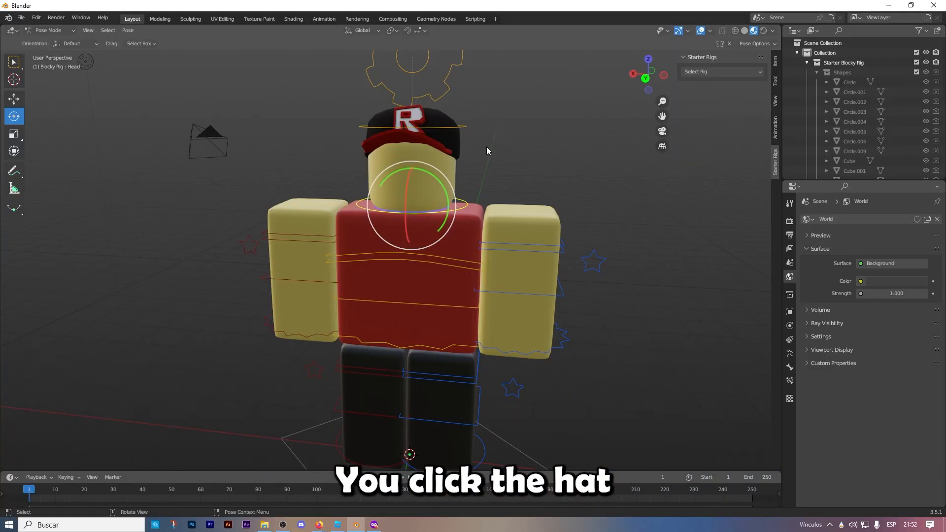
Select the cap together with the rig's head bone and parent the cap to it with the Bone option
left_click(449, 45)
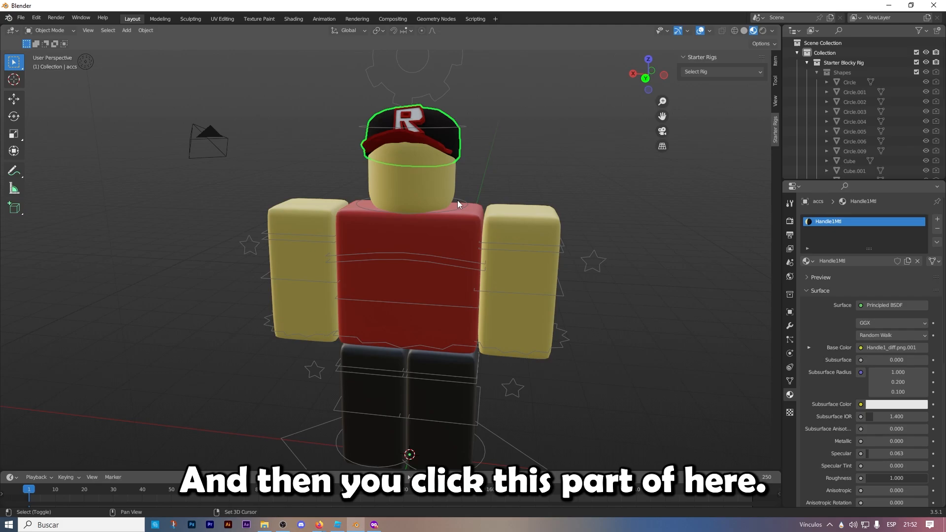
left_click(457, 200, "shift")
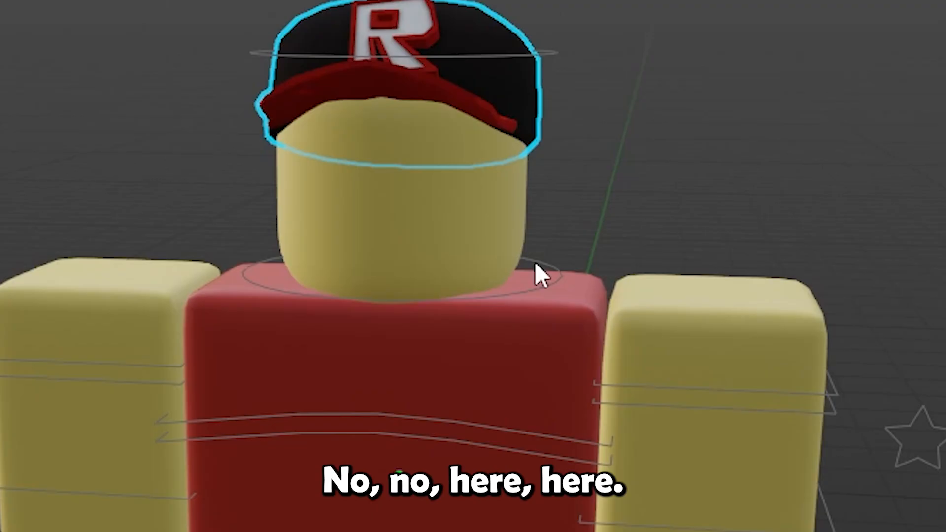
left_click(459, 200, "shift")
left_click(459, 200, "shift")
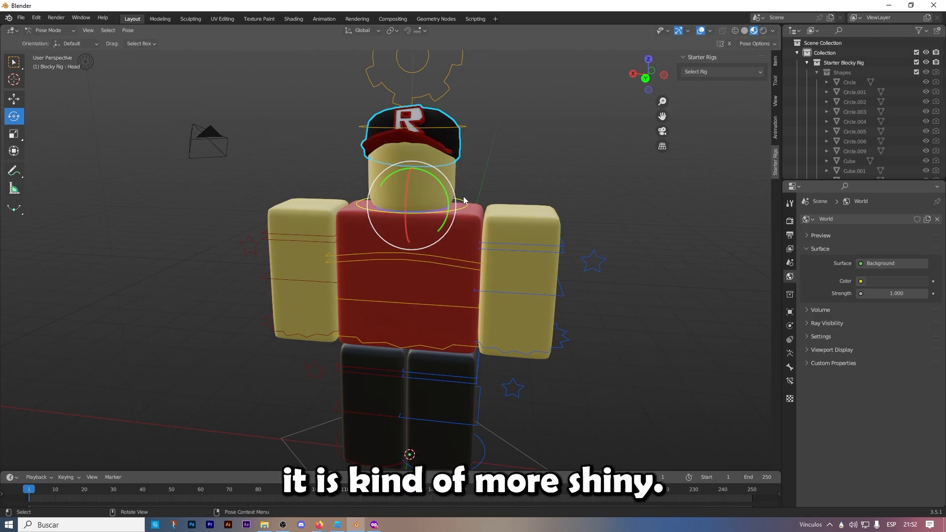
left_click(463, 196, "shift")
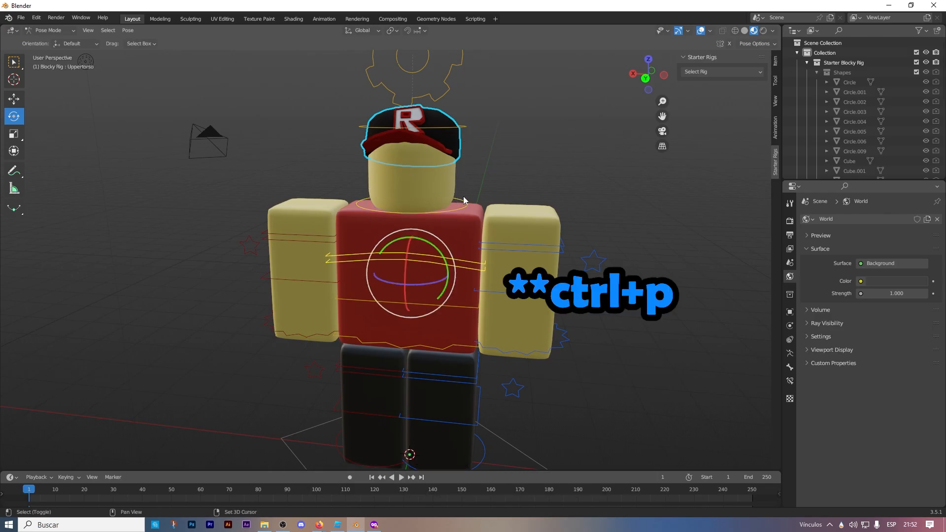
key("ctrl+p")
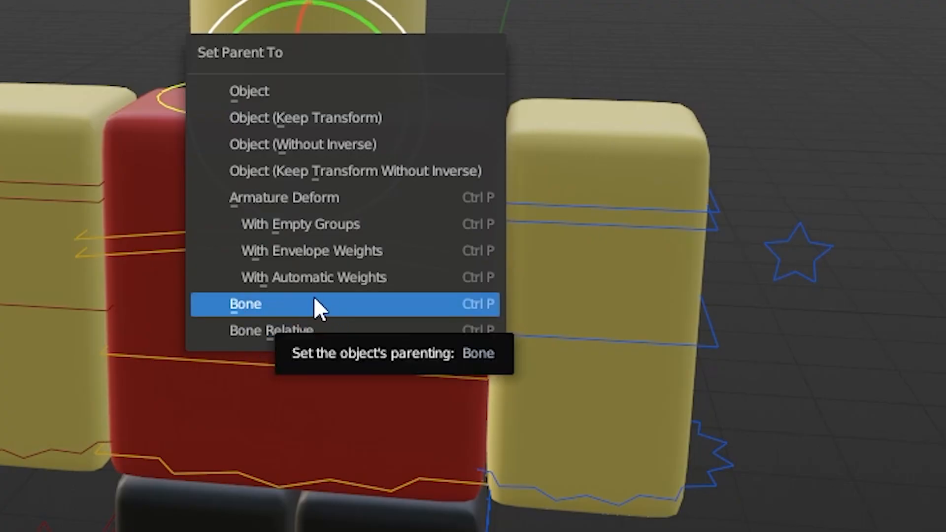
left_click(314, 298)
Tilt the head bone to test the cap's parenting, and undo the tilt
key("r")
left_click(497, 199)
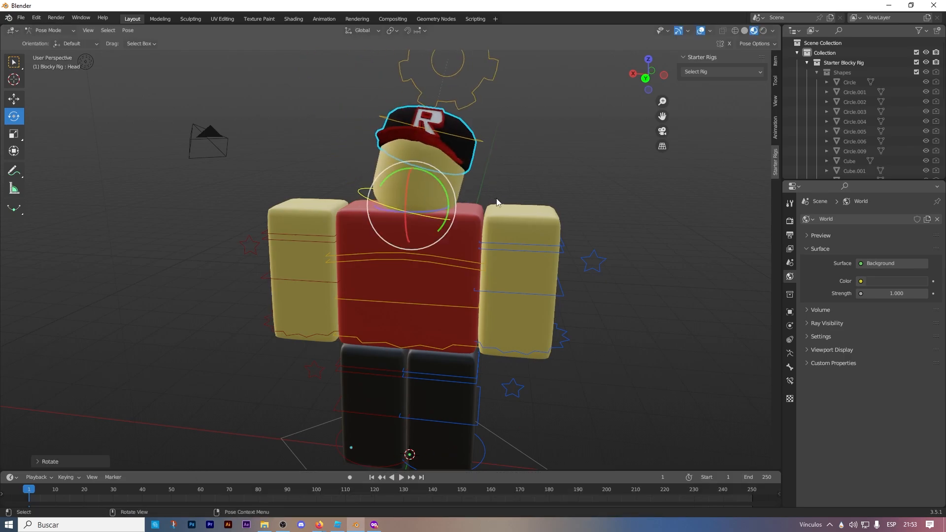
key("ctrl+z")
Select the right upper arm bone, and leave Pose Mode to select the left leg mesh
key("shift+grave")
key("s")
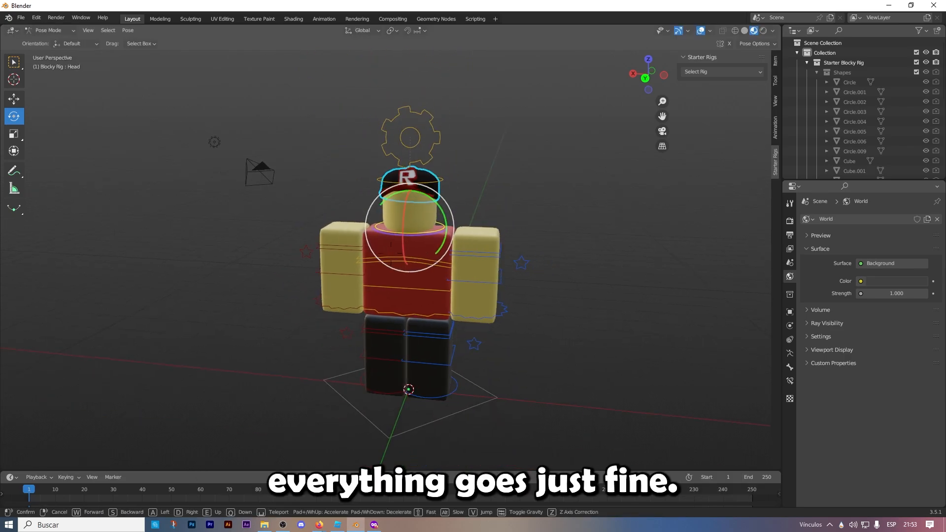
key("w")
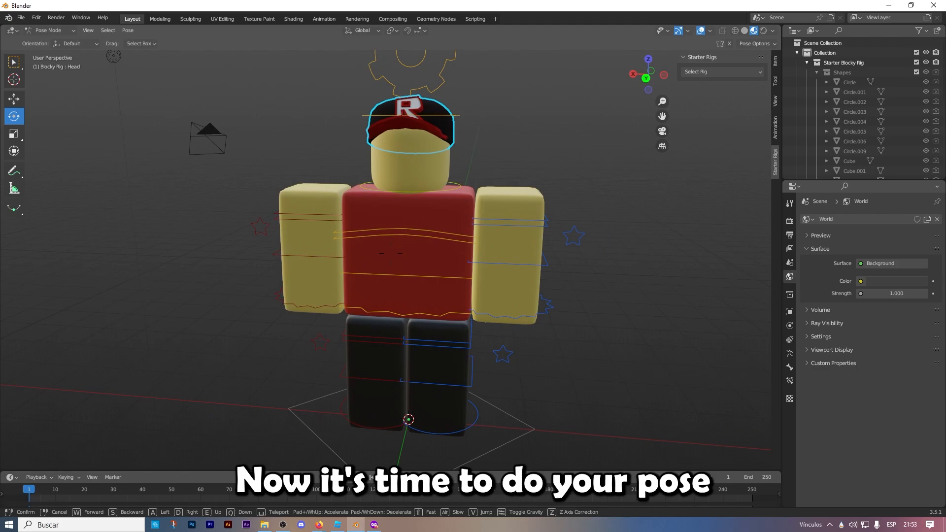
left_click(427, 177)
left_click(315, 213)
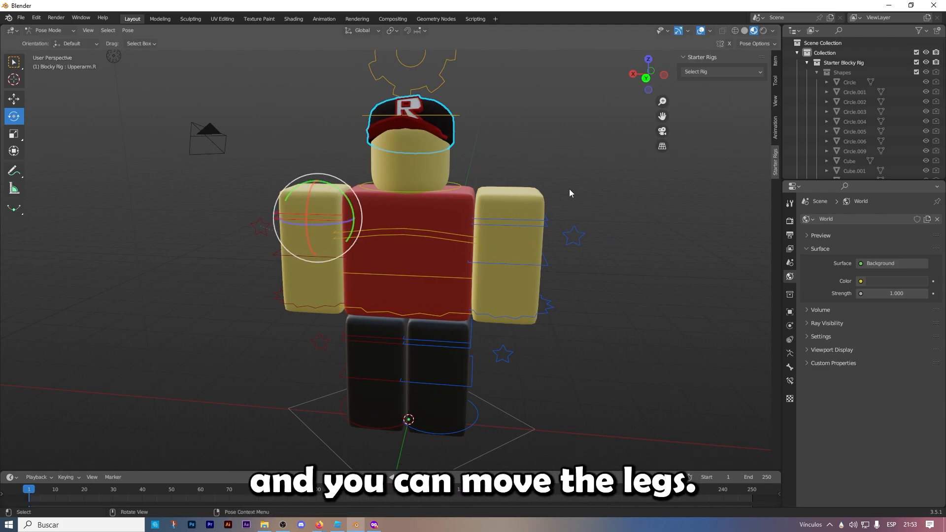
key("ctrl+Tab")
left_click(432, 385)
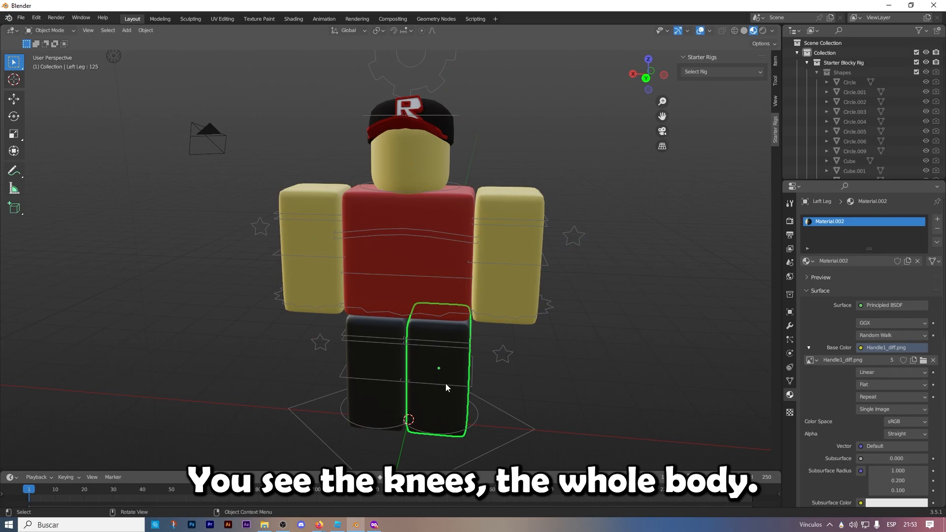
Pose the rig in a chilling pose, with both arms raised and bent behind the head and the head tilted
left_click(445, 384)
left_click_drag(448, 364, 442, 335)
left_click(459, 341)
left_click(455, 346)
left_click(425, 238)
left_click_drag(425, 239, 557, 180)
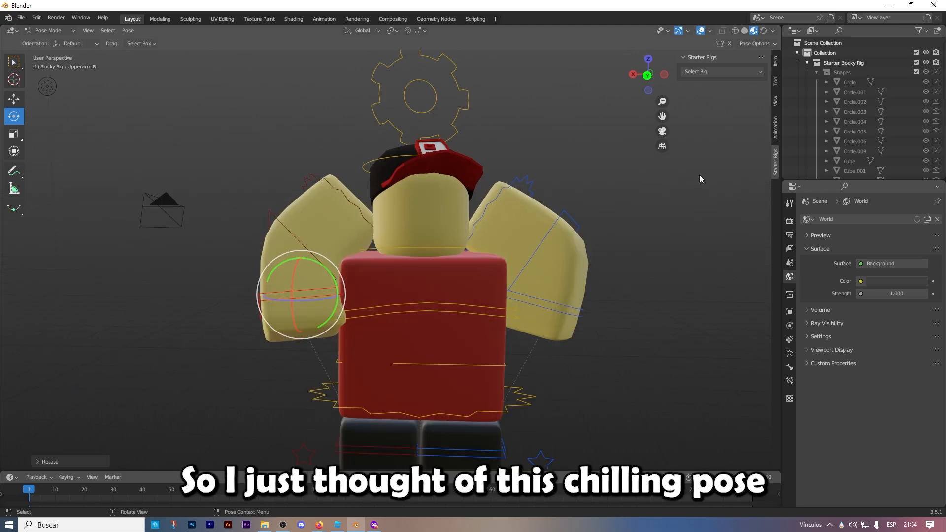
scroll(556, 186, "down", 3)
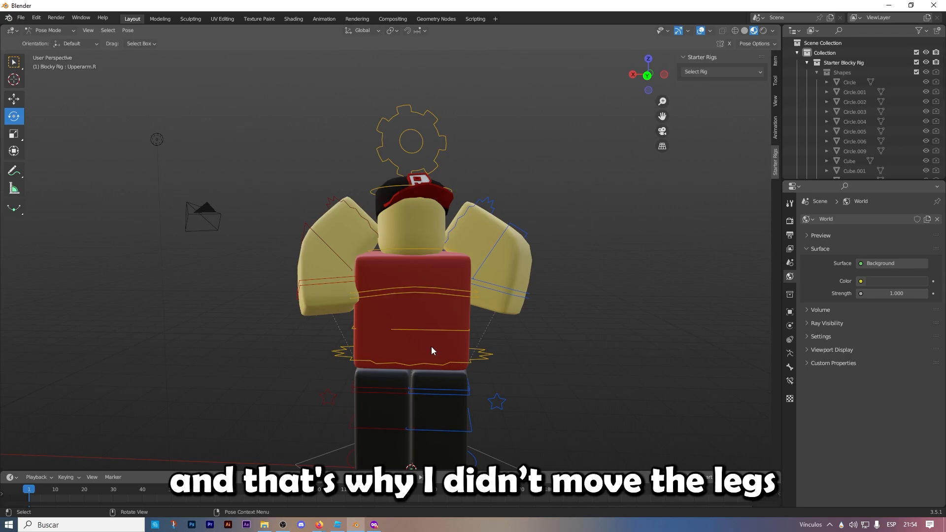
mouse_move(492, 236)
middle_mouse_down()
mouse_move(497, 246)
mouse_move(493, 237)
middle_mouse_up()
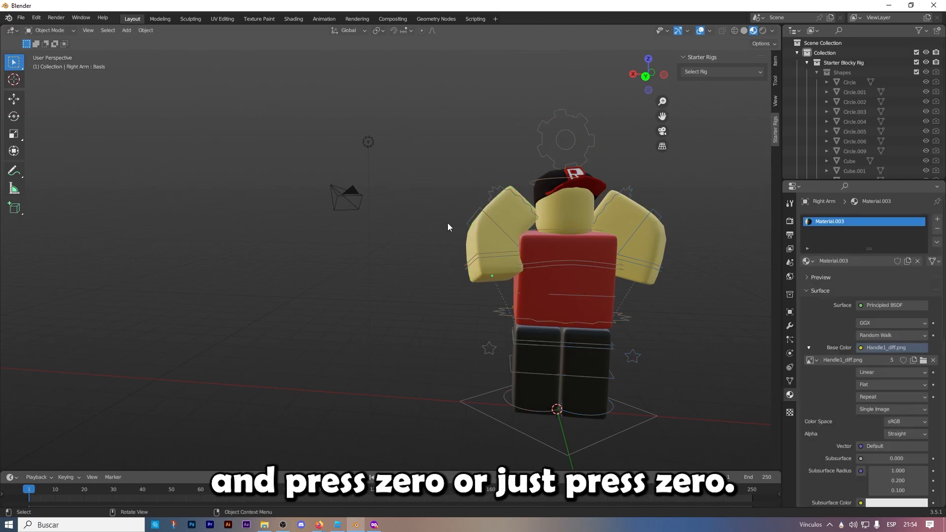
Switch the viewport to look through the scene camera
key("KP_0")
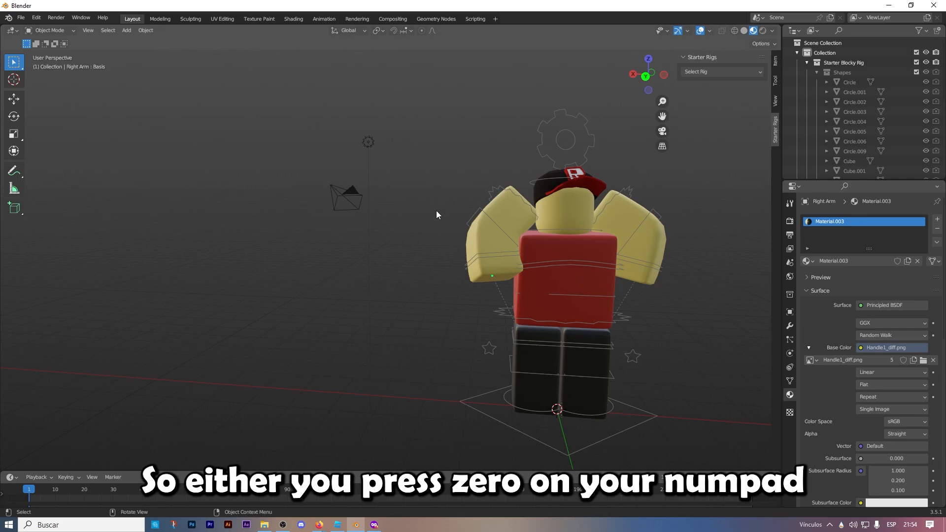
key("KP_0")
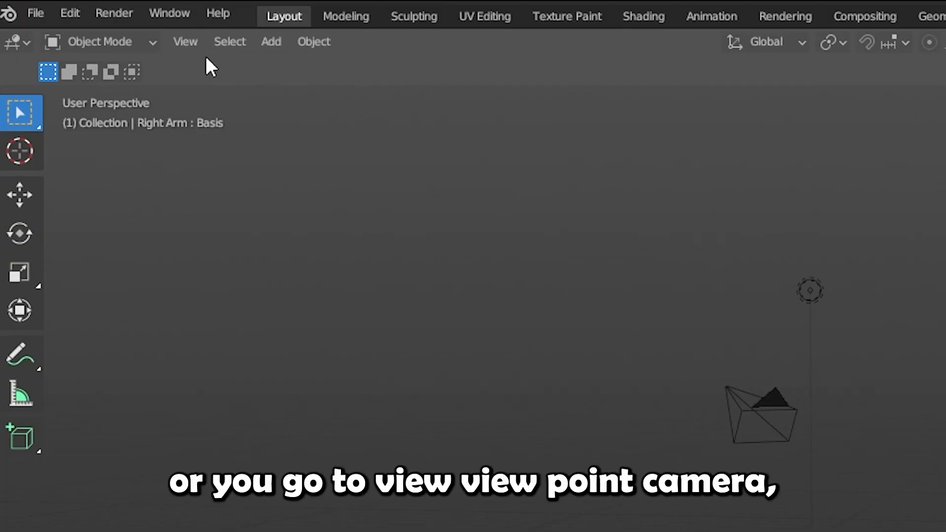
left_click(88, 30)
mouse_move(345, 317)
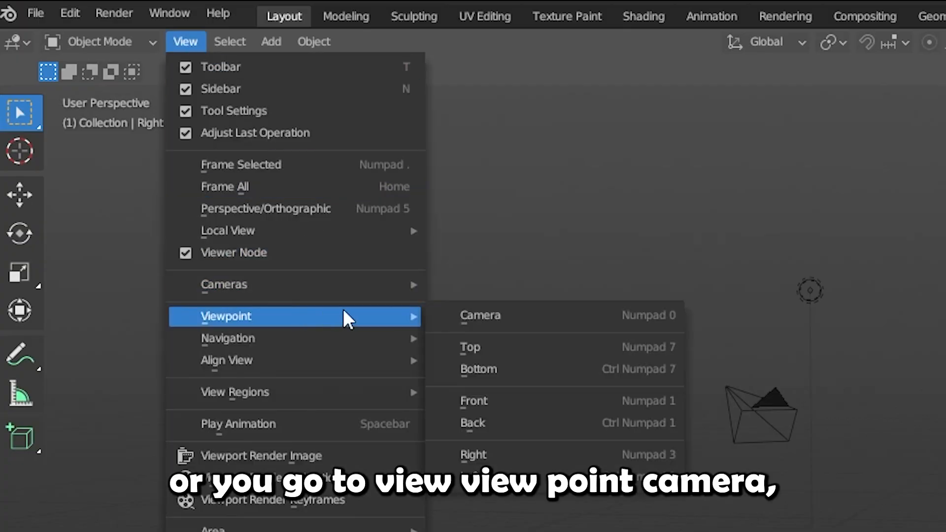
left_click(475, 318)
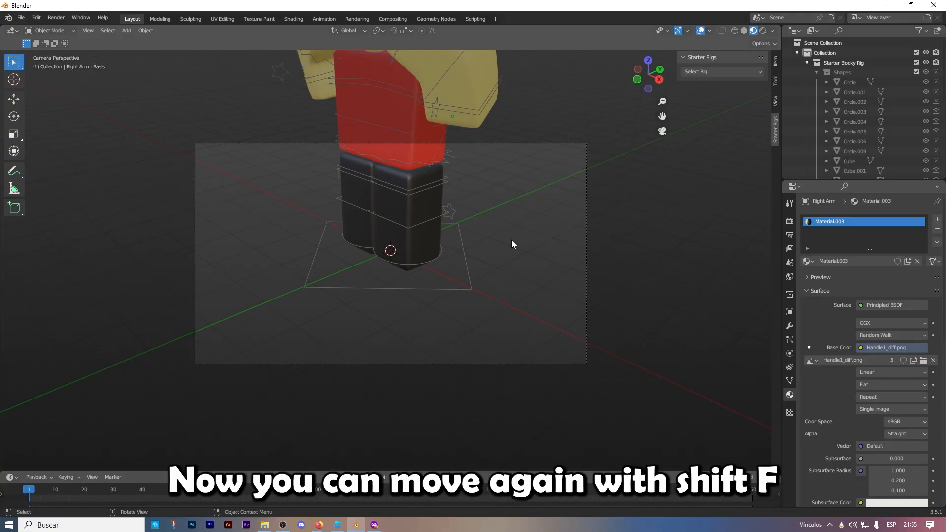
Fly the camera around to face the character's front and move it in to frame the head, raised arms and upper torso
key("shift+f")
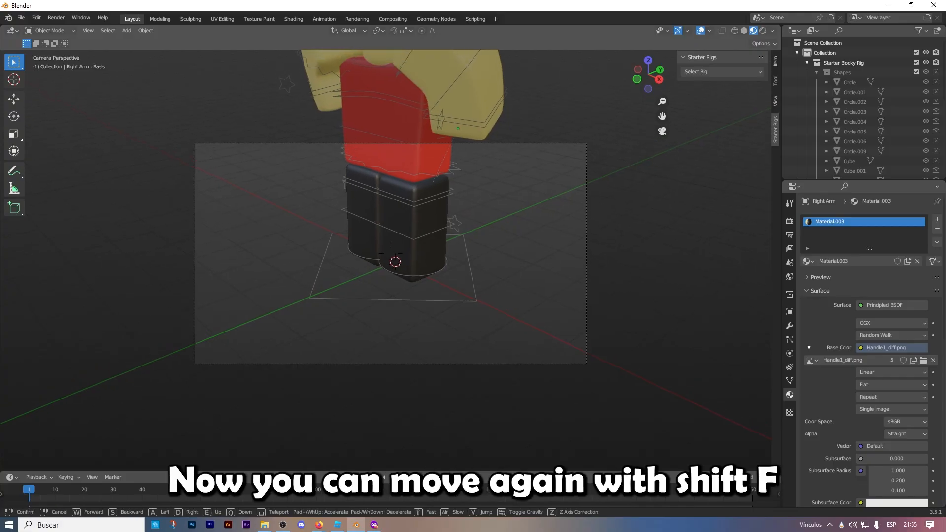
key("d")
left_click(511, 245)
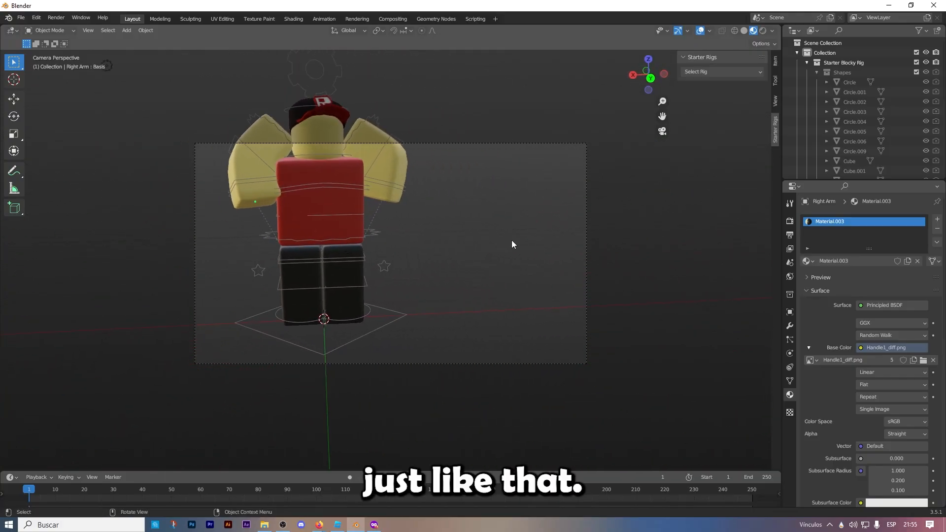
scroll(515, 242, "up", 1)
key("shift+grave")
key("w")
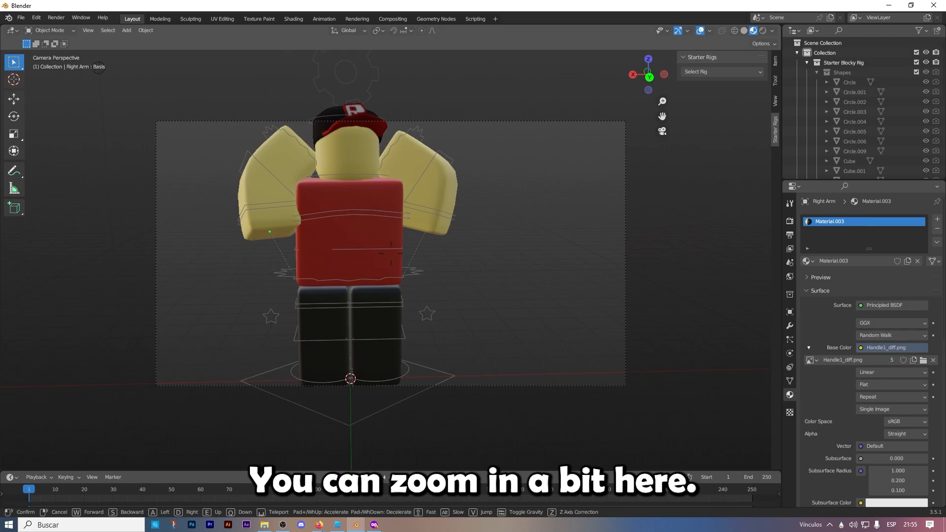
key("w")
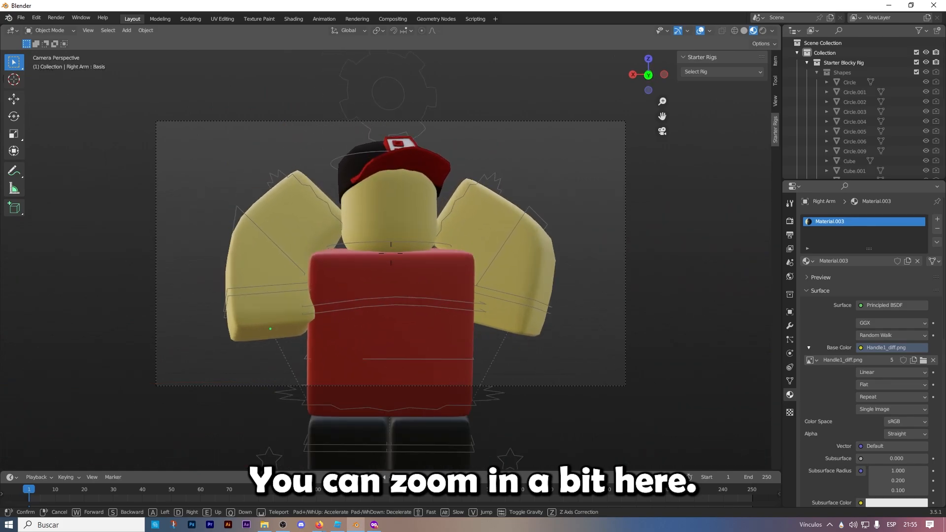
left_click(391, 254)
Select the camera and set the output resolution to 500 × 500 px
left_click(625, 270)
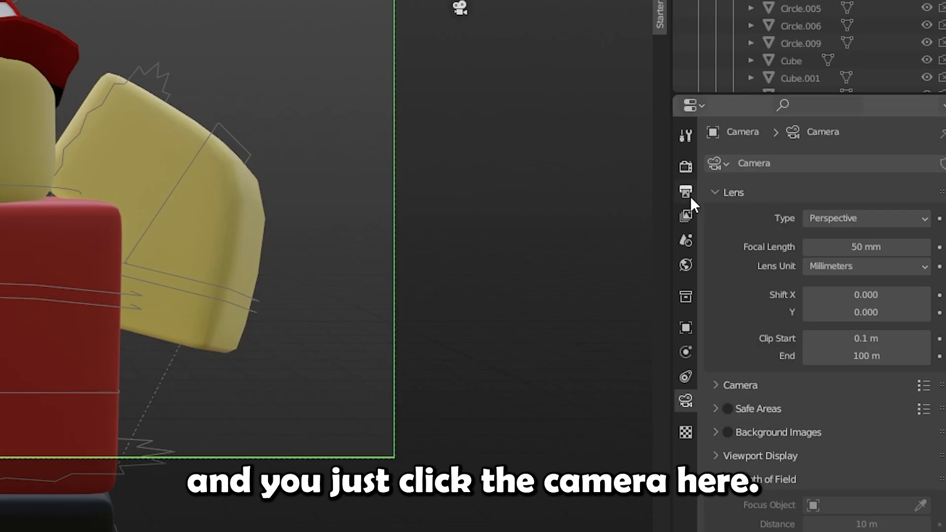
left_click(685, 193)
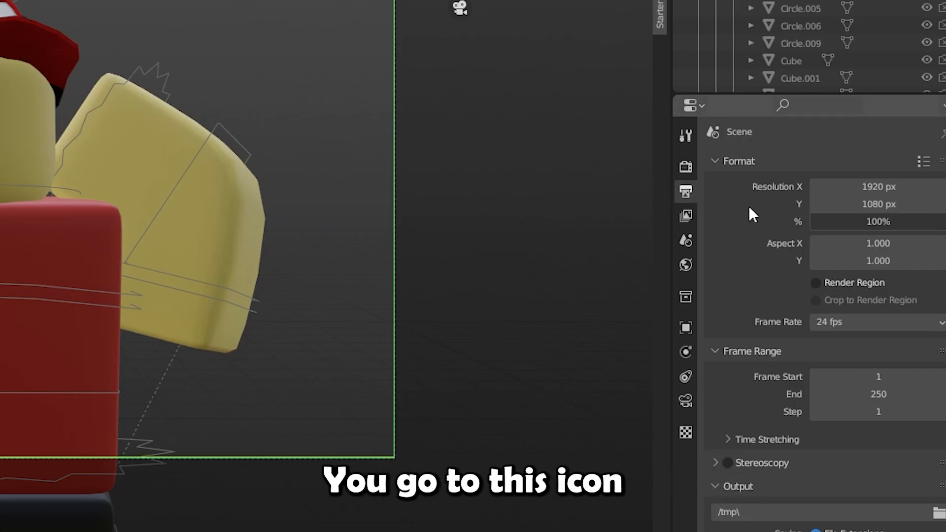
left_click(874, 190)
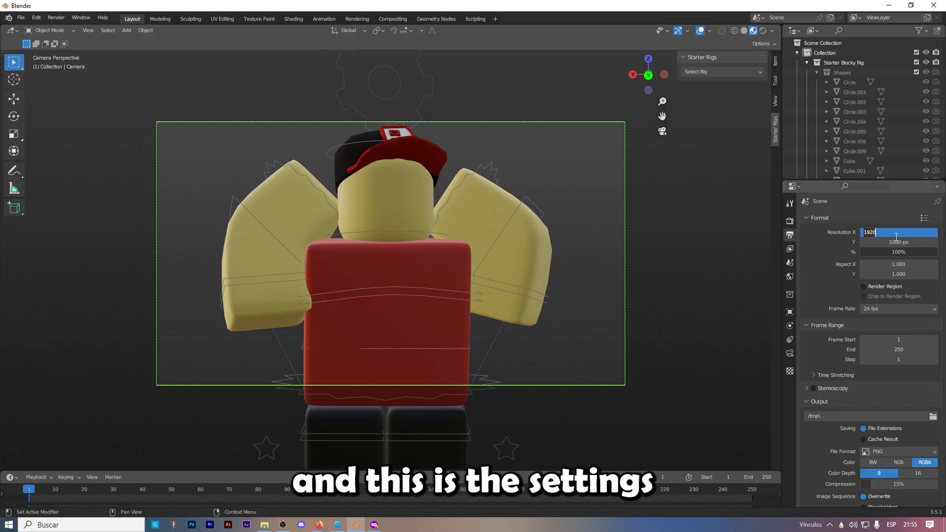
type("500")
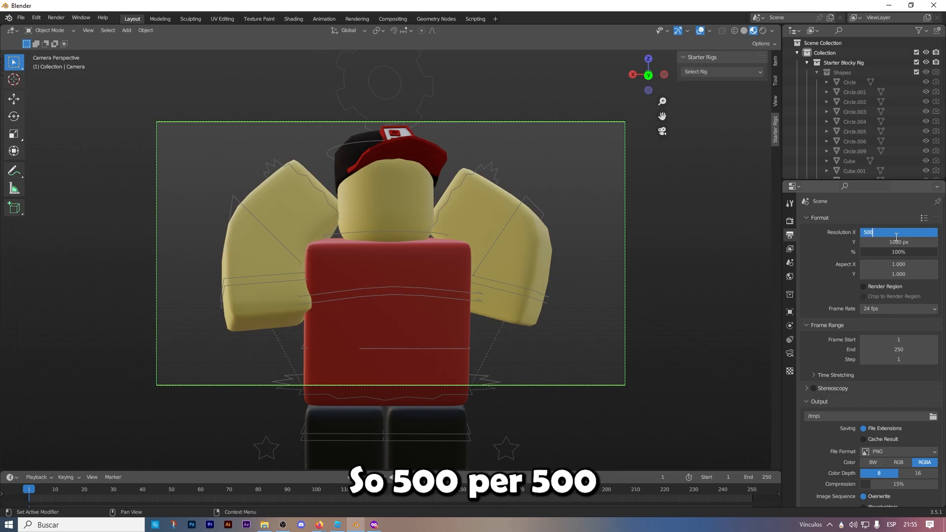
key("Tab")
type("500")
key("Return")
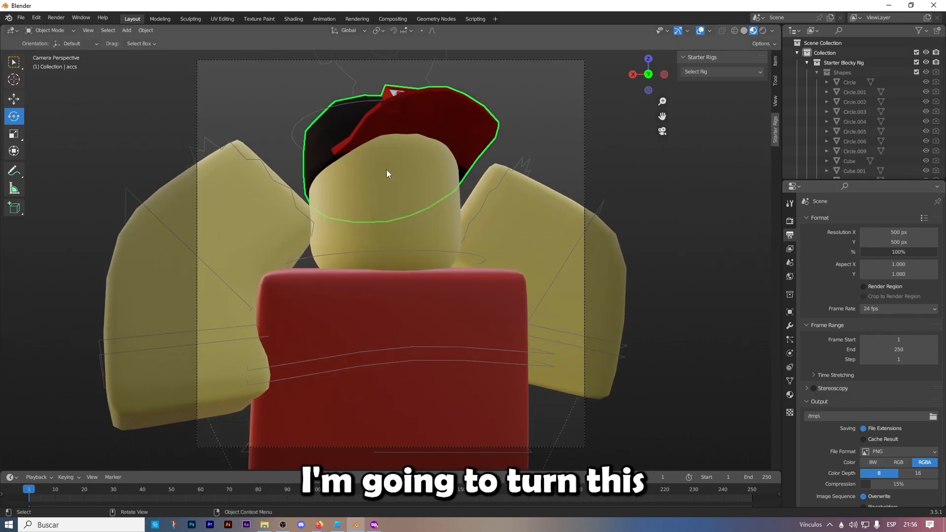
Try to rotate the cap freely about its origin near the character's feet, and undo the rotation
scroll(387, 170, "down", 5)
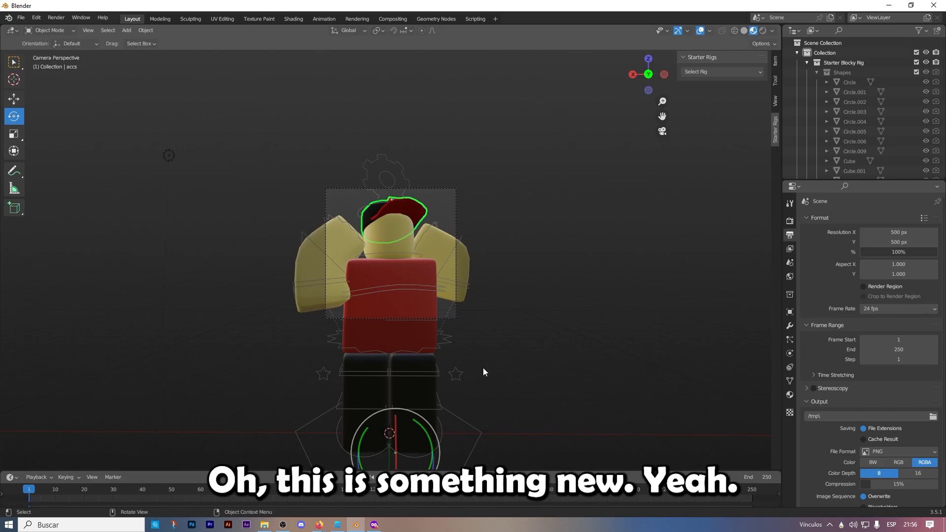
mouse_move(412, 443)
left_mouse_down()
mouse_move(389, 449)
mouse_move(415, 452)
mouse_move(415, 437)
mouse_move(402, 443)
left_mouse_up()
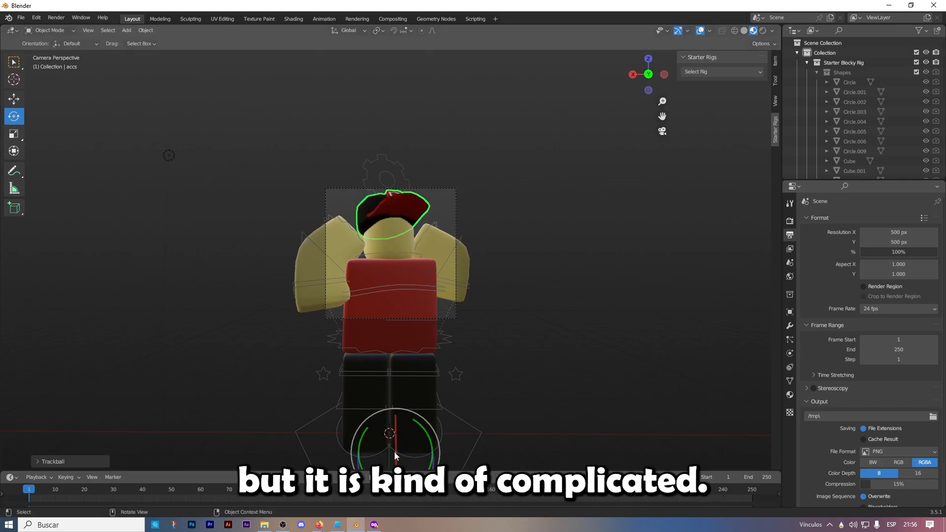
key("ctrl+z")
scroll(437, 229, "up", 3)
key("ctrl+z")
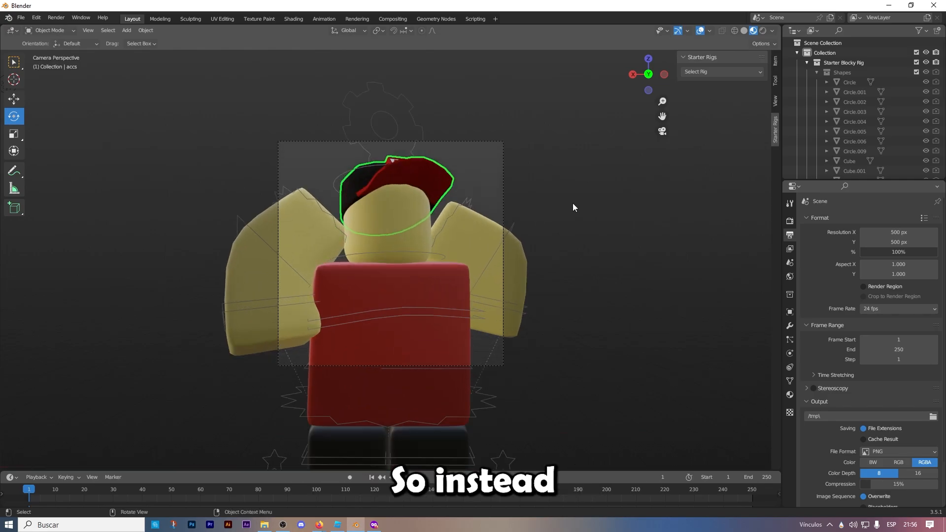
Set the cap's origin to its geometry and tilt the cap on the head so its front logo faces the camera
left_click(573, 204)
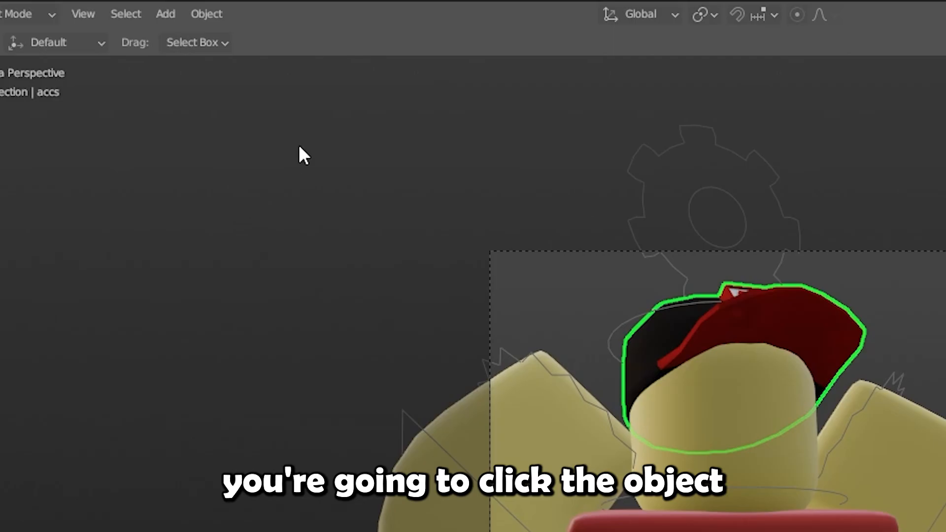
left_click(145, 30)
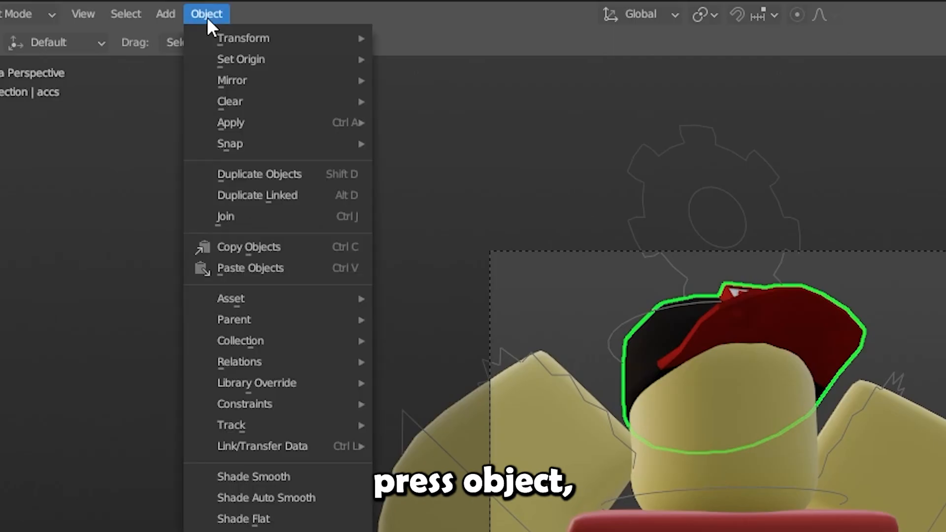
mouse_move(254, 60)
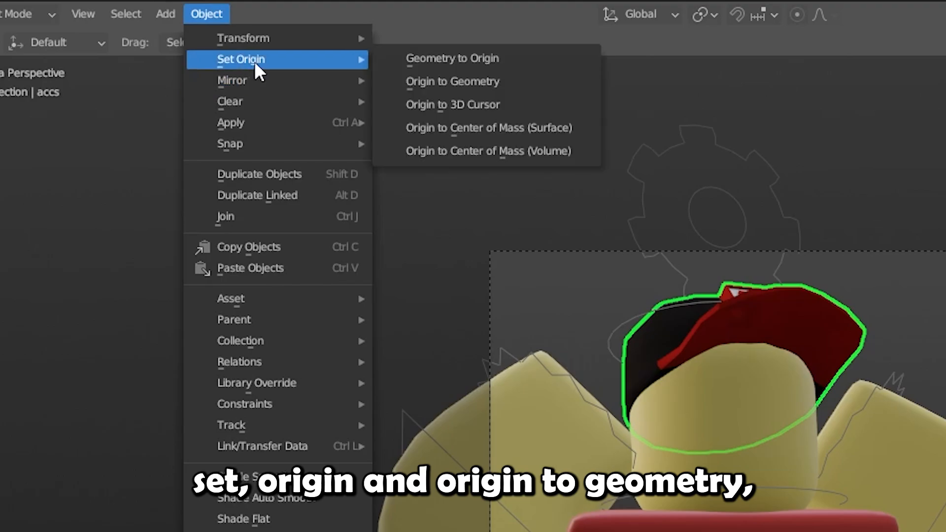
left_click(439, 80)
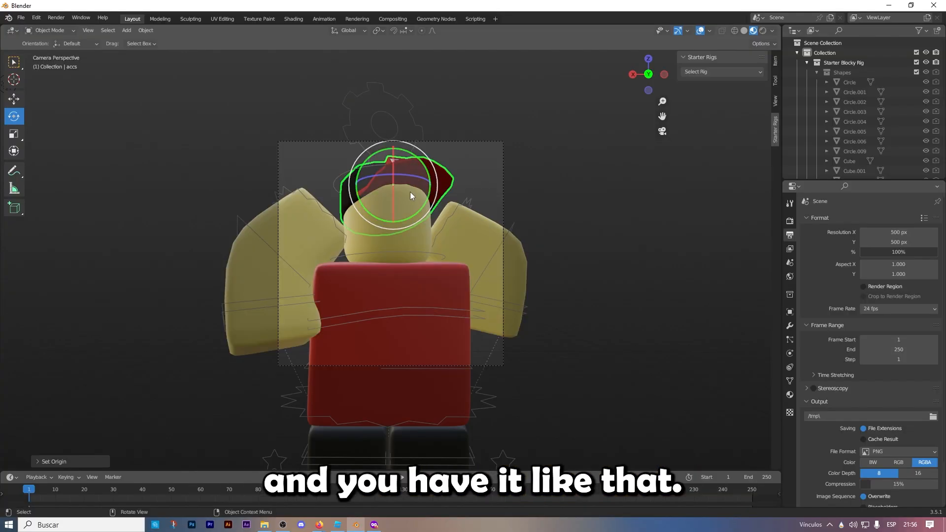
left_click_drag(401, 186, 410, 267)
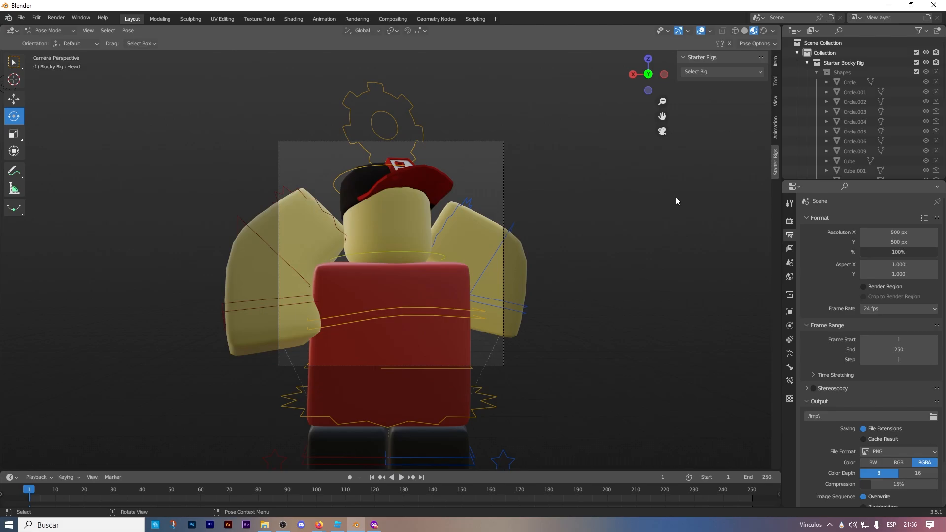
Save the project as untitled.blend
key("ctrl+s")
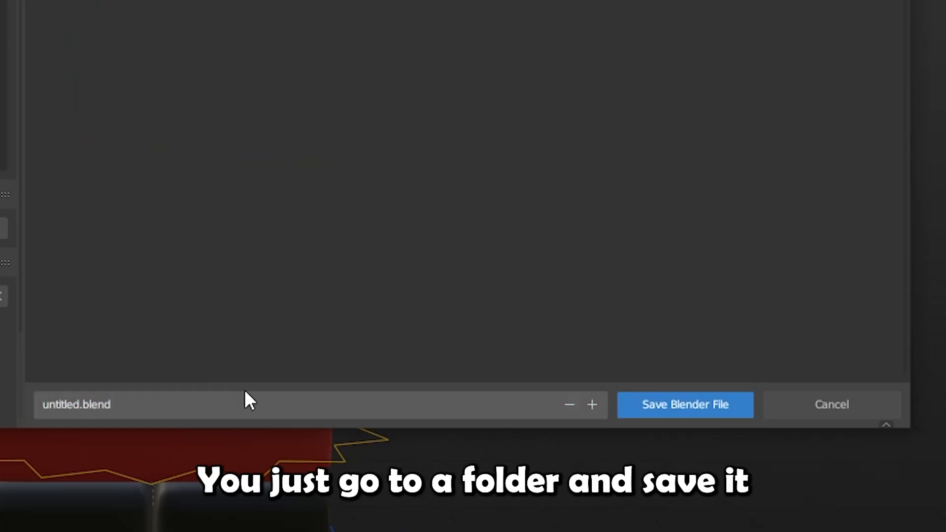
left_click(676, 406)
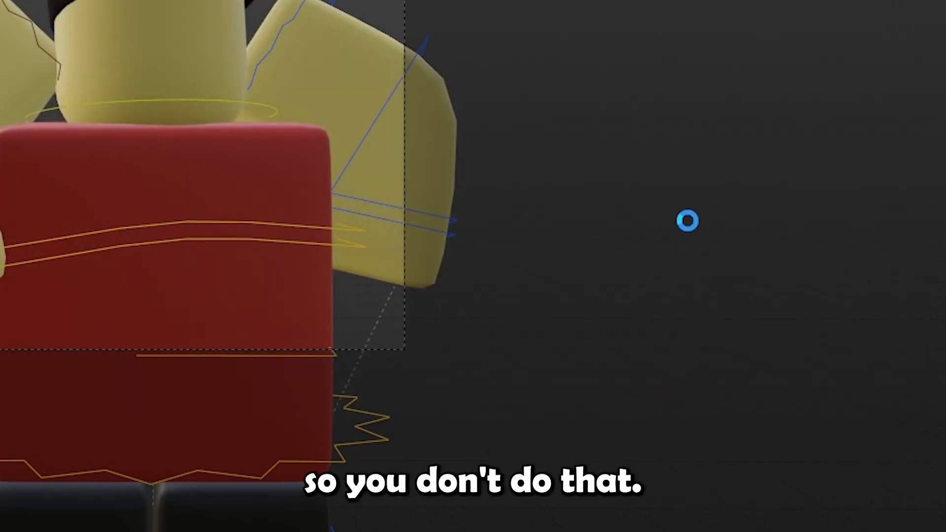